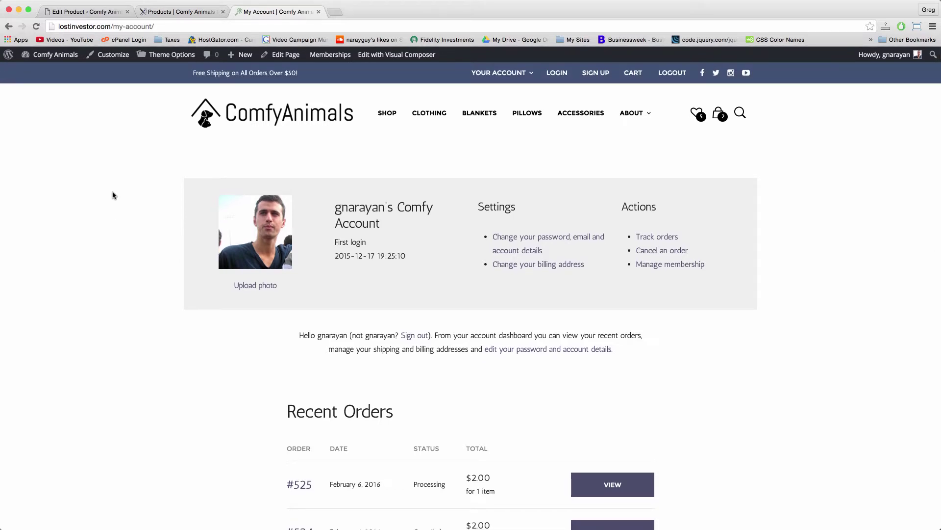
Go from the live store to its My Account page and open it in the page editor
scroll(121, 217, "down", 10)
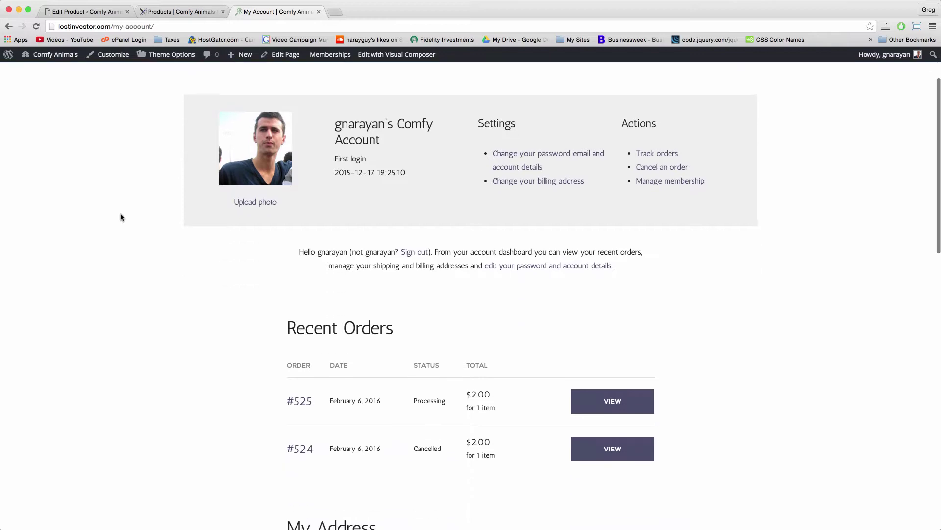
scroll(122, 217, "down", 9)
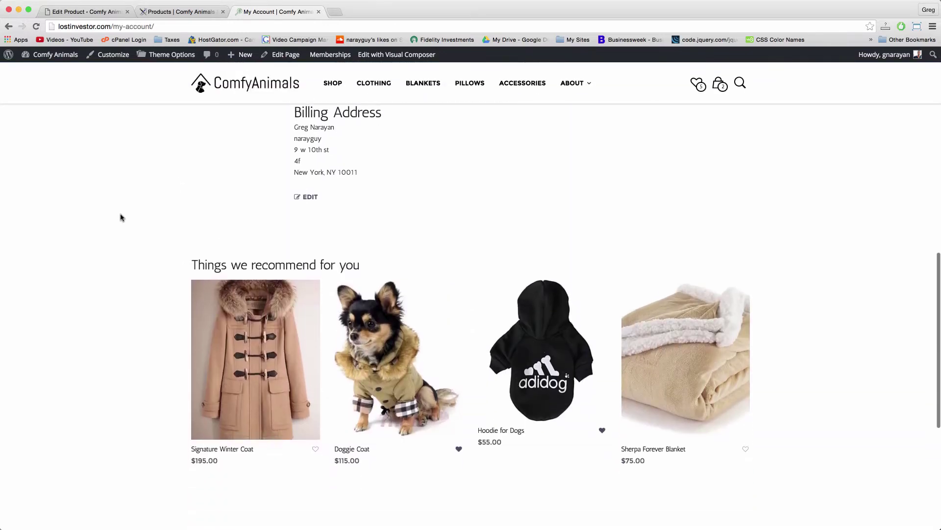
scroll(121, 218, "up", 19)
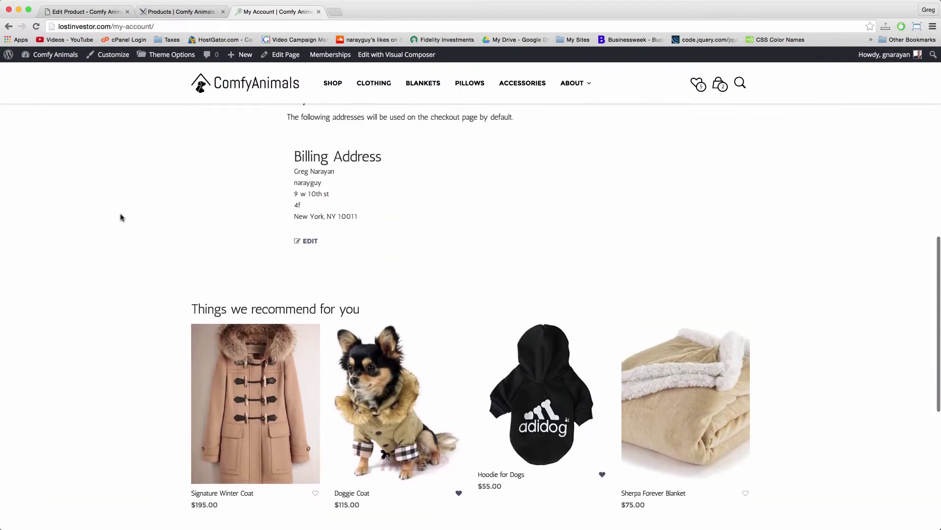
scroll(122, 217, "up", 1)
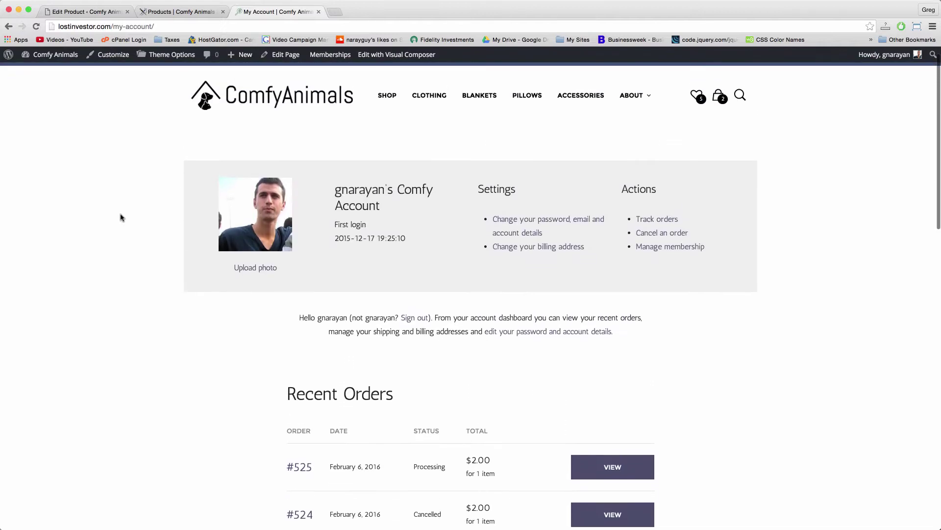
scroll(121, 217, "up", 1)
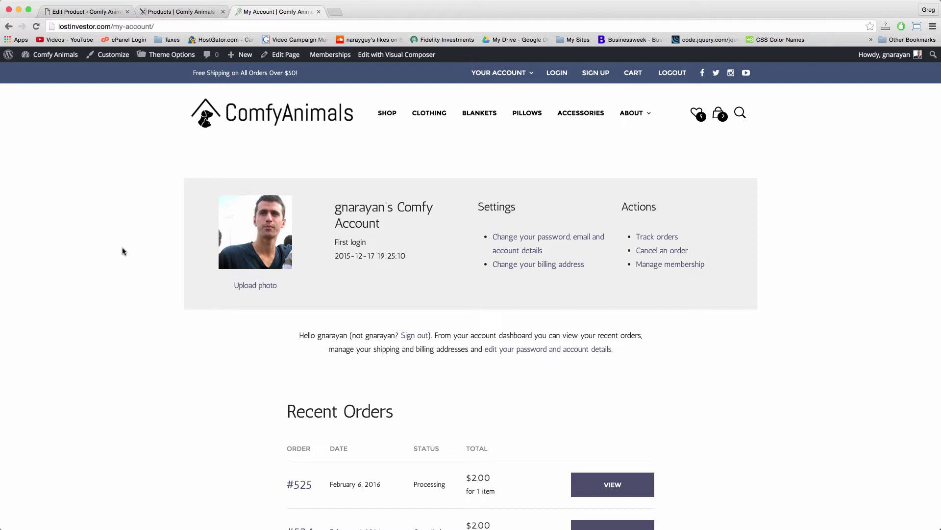
left_click(78, 13)
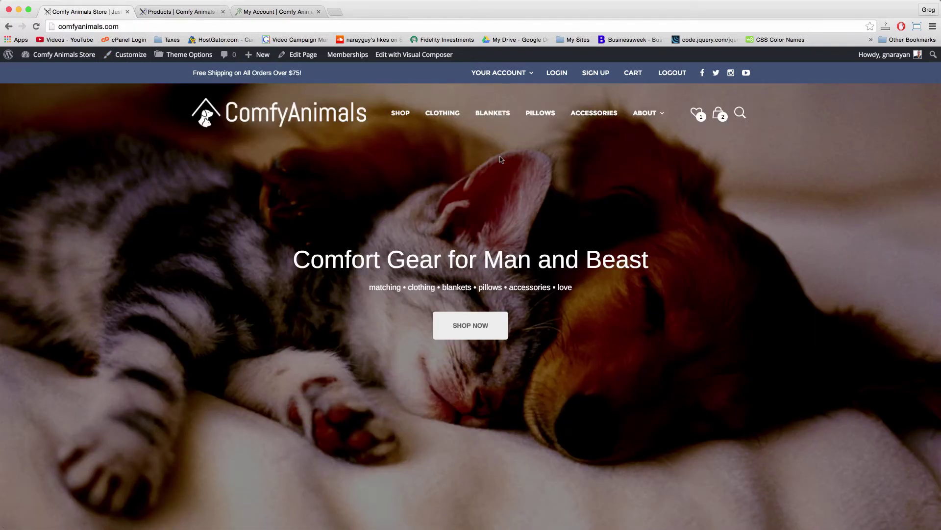
left_click(498, 78)
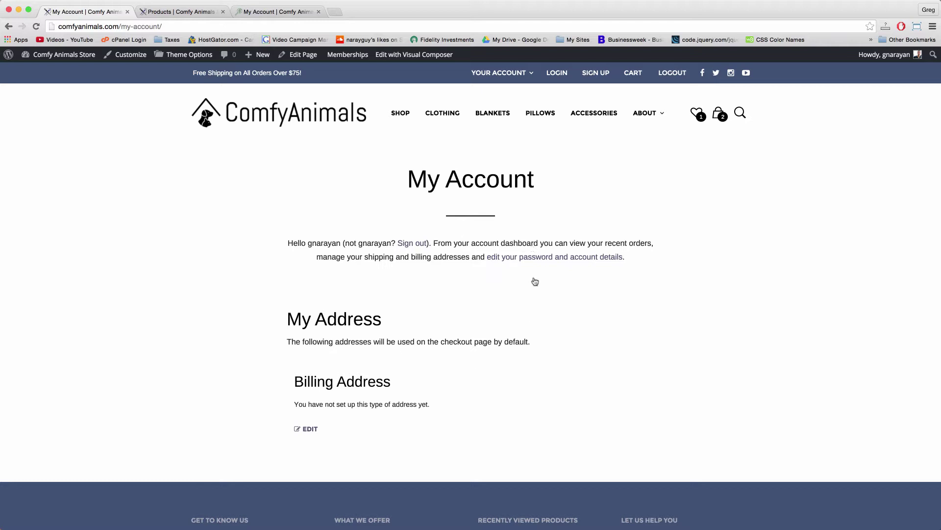
left_click(305, 56)
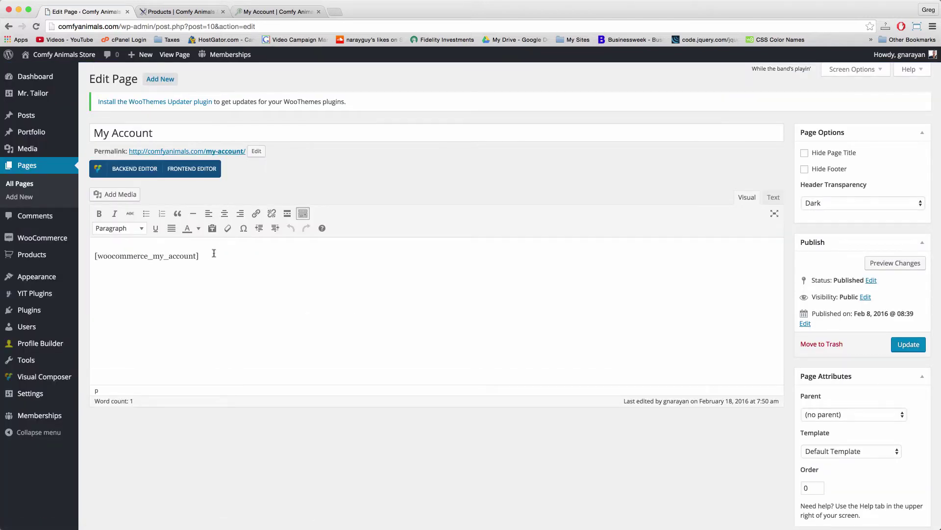
mouse_move(214, 253)
left_mouse_down()
mouse_move(93, 255)
mouse_move(208, 254)
left_mouse_up()
left_click_drag(211, 256, 237, 254)
Compare the live My Account page with the finished example account page
left_click(174, 57)
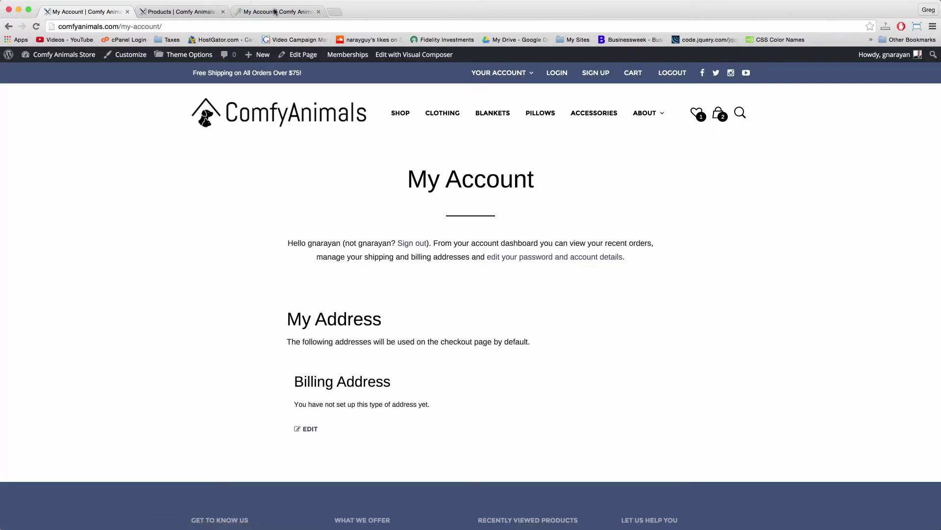
left_click(276, 12)
scroll(155, 204, "down", 2)
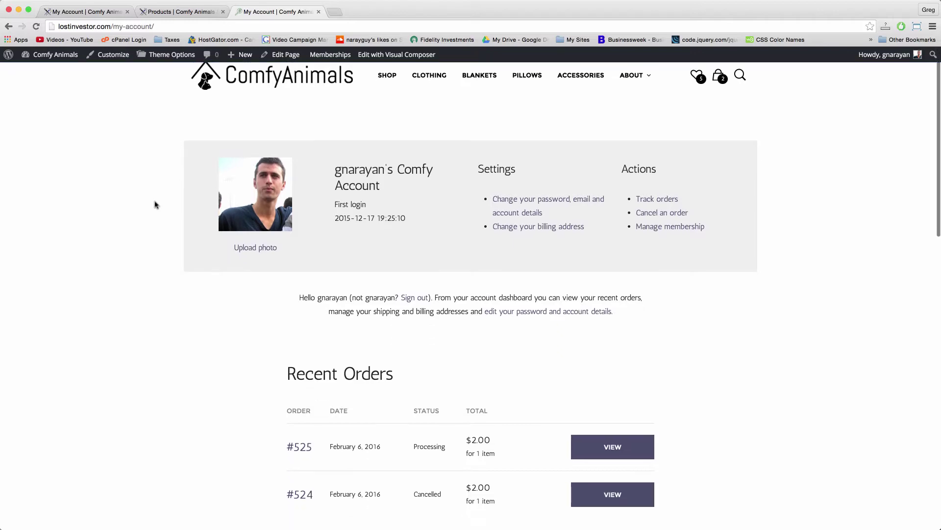
scroll(155, 205, "down", 10)
scroll(155, 204, "up", 8)
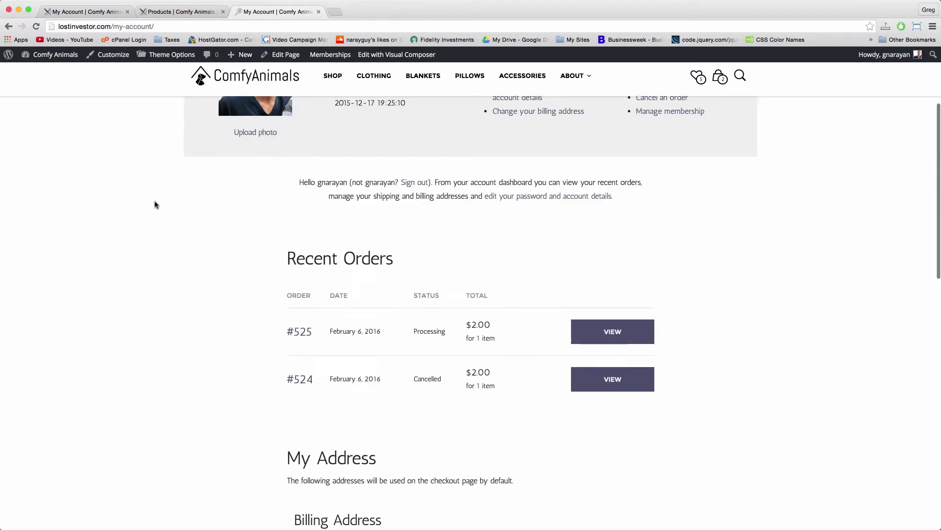
scroll(155, 205, "up", 3)
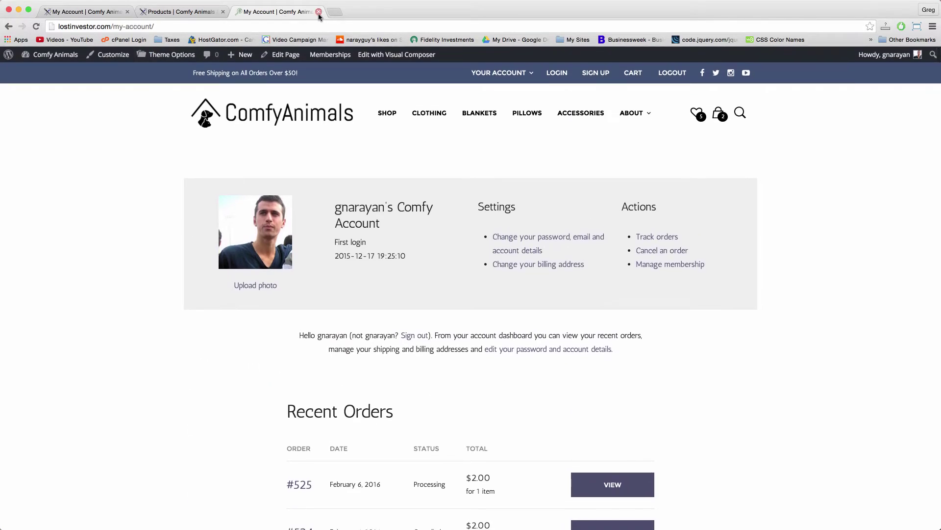
Reopen the My Account page editor and select the [woocommerce_my_account] shortcode text
key("ctrl+Tab")
left_click(312, 56)
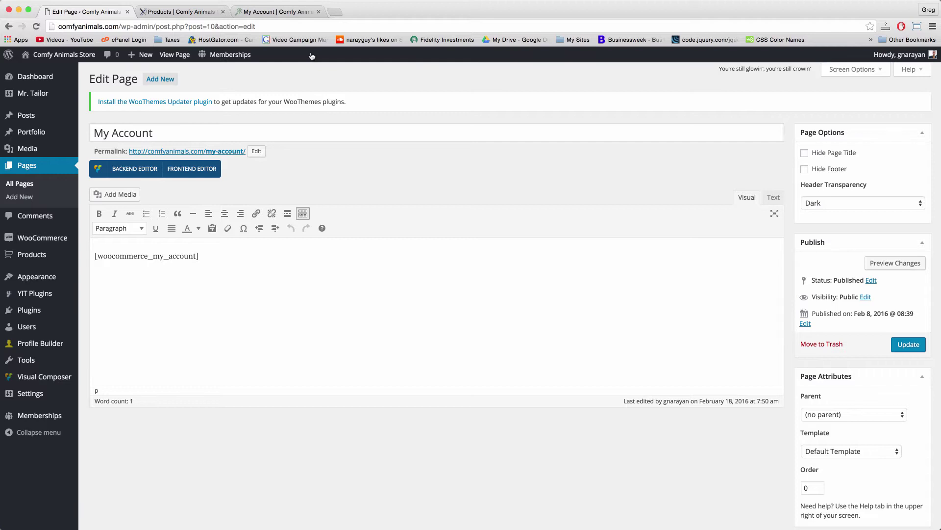
left_click(237, 256)
left_click_drag(243, 259, 91, 260)
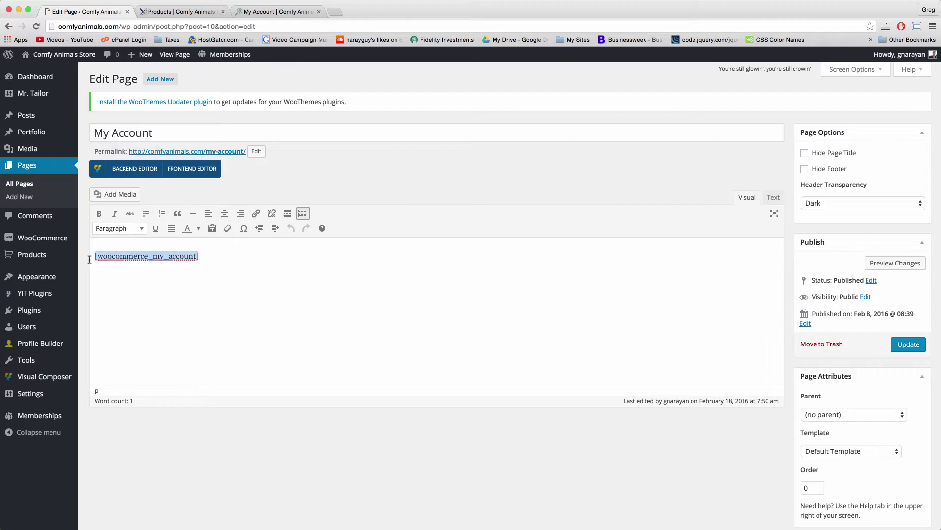
left_click(124, 256)
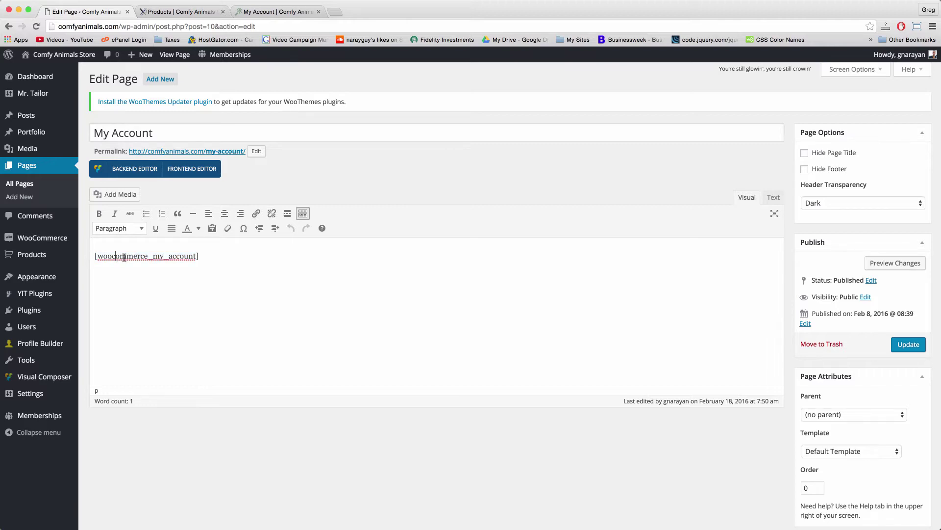
left_click(202, 255)
left_click_drag(220, 257, 86, 257)
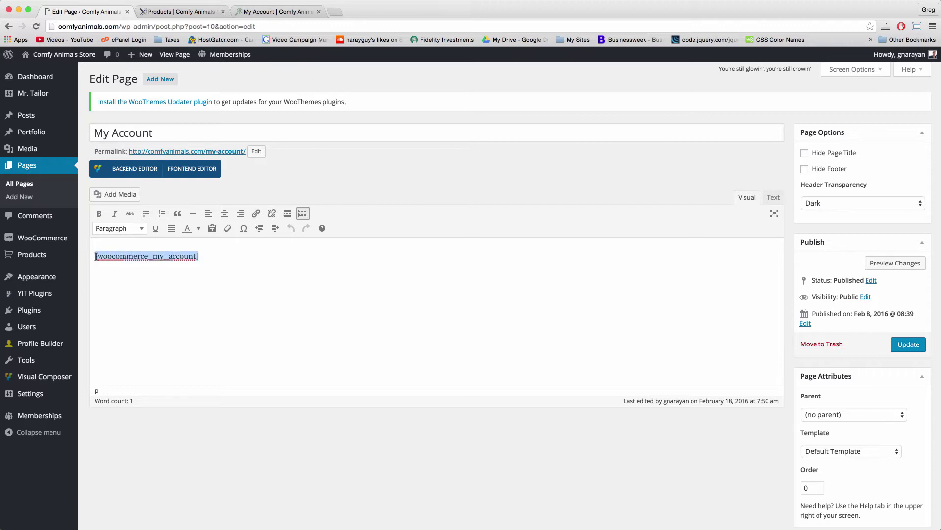
left_click(219, 256)
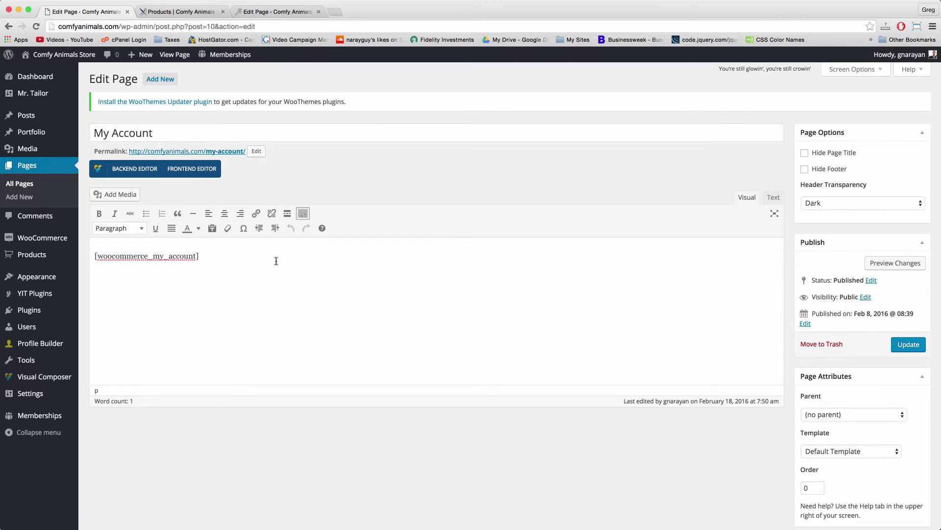
Switch the page to the Visual Composer backend editor and add an empty row
left_click(140, 170)
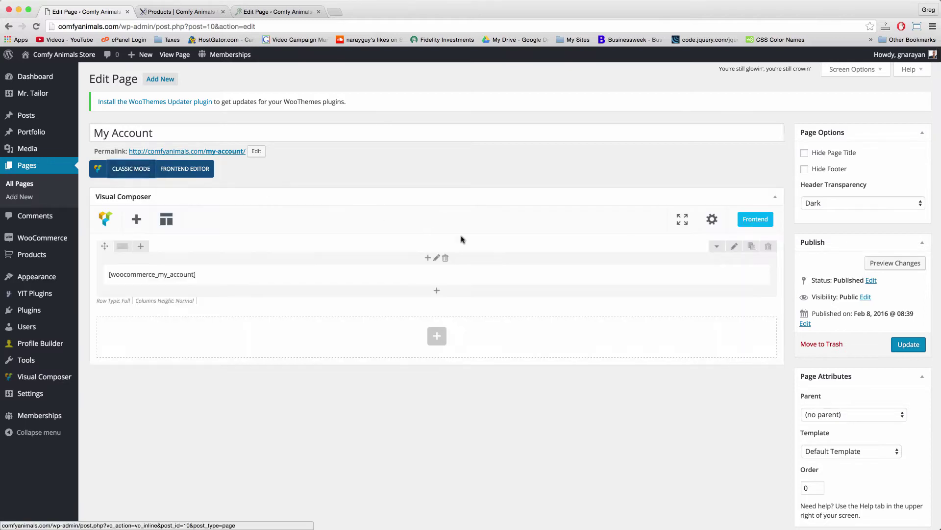
mouse_move(346, 277)
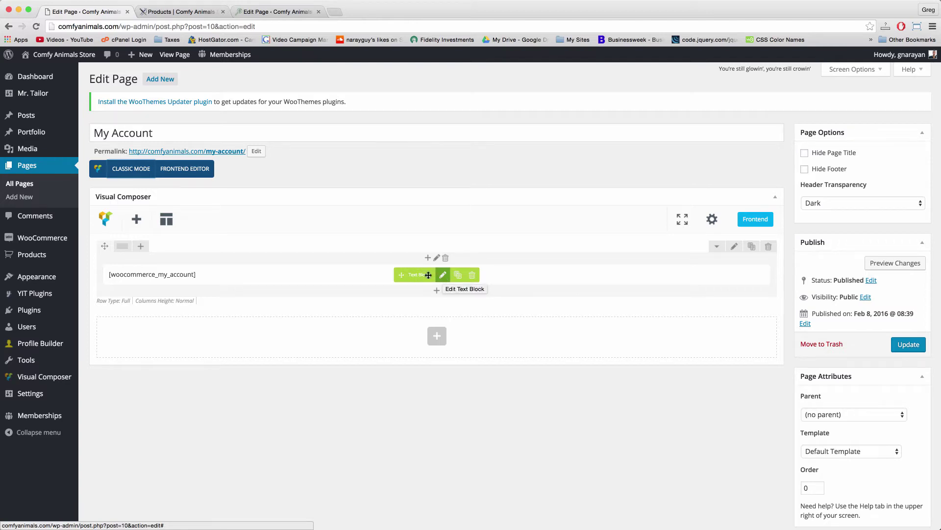
left_click(135, 222)
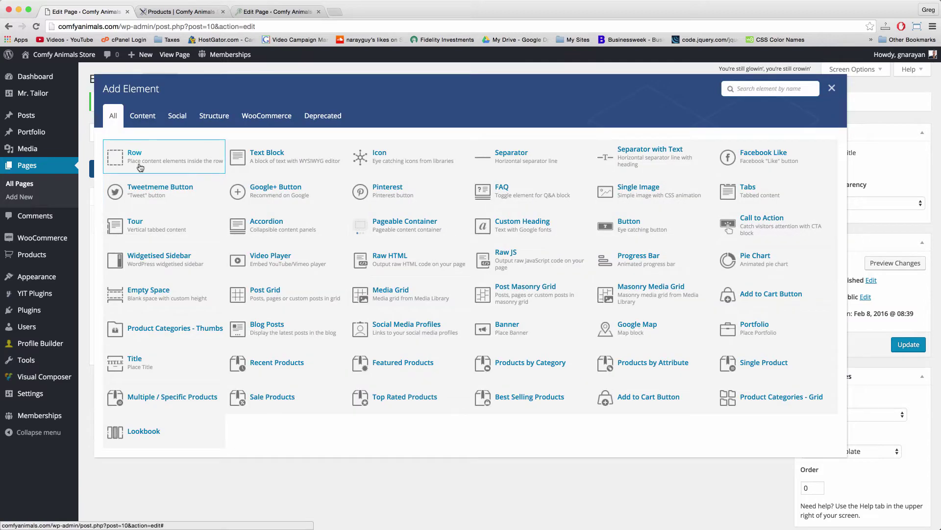
left_click(140, 168)
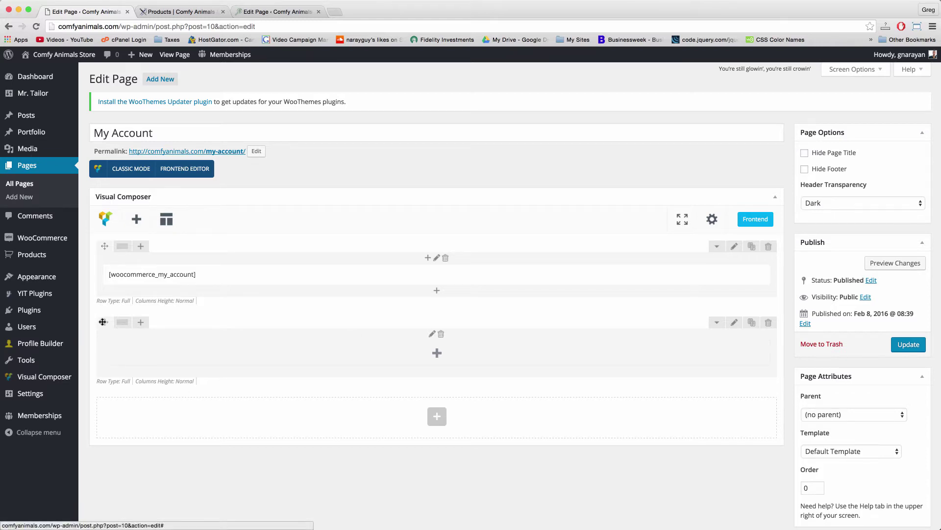
Move the new row above the shortcode row and split it into four columns
mouse_move(102, 322)
left_mouse_down()
mouse_move(104, 309)
mouse_move(105, 324)
left_mouse_up()
left_click_drag(105, 324, 110, 241)
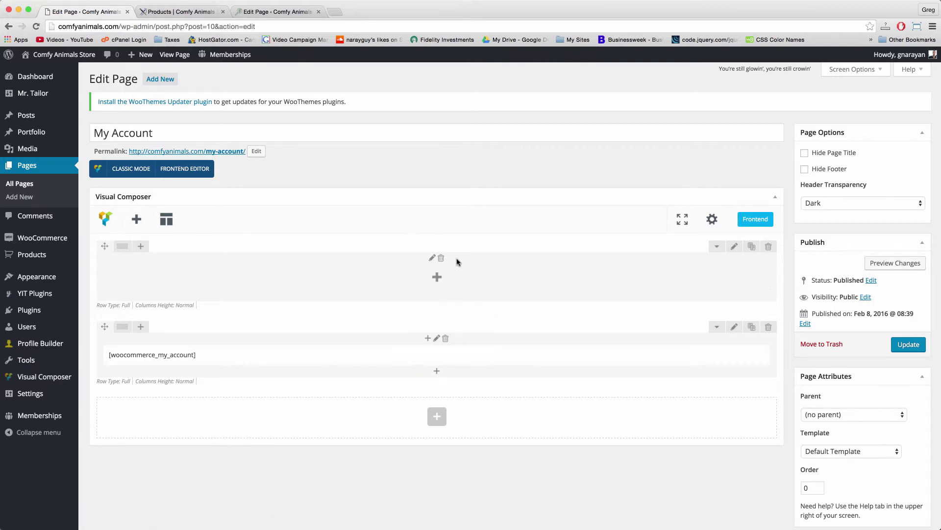
mouse_move(123, 247)
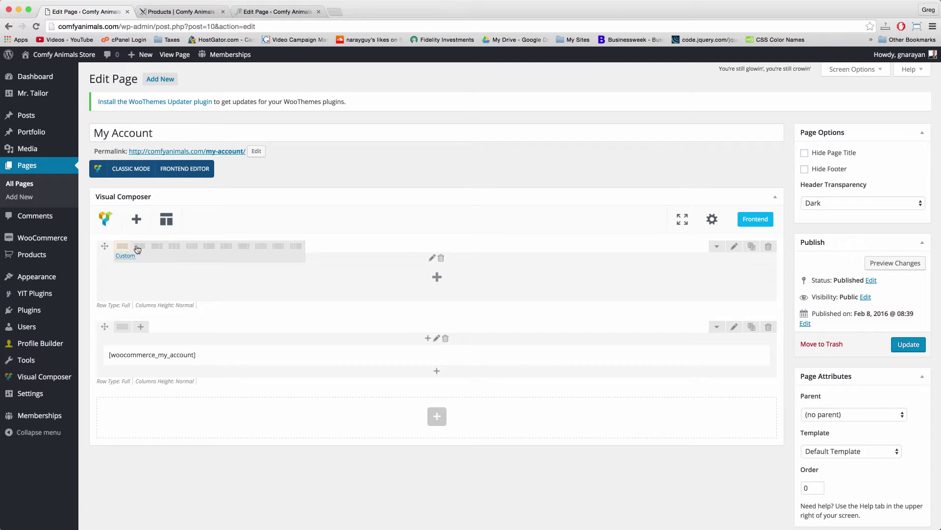
left_click(190, 247)
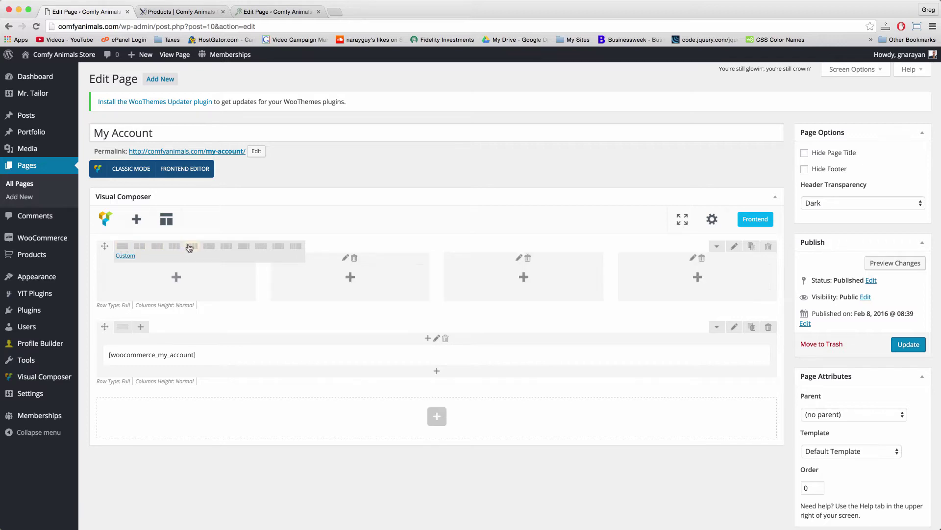
Add a first-column text block containing [userinfo field="avatar" size="150"] and 'Upload photo'
left_click(176, 277)
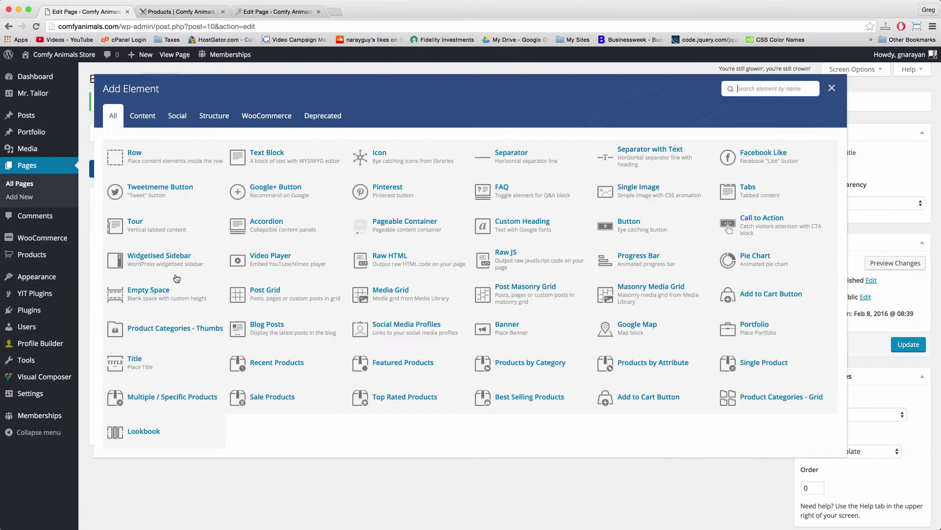
left_click(273, 155)
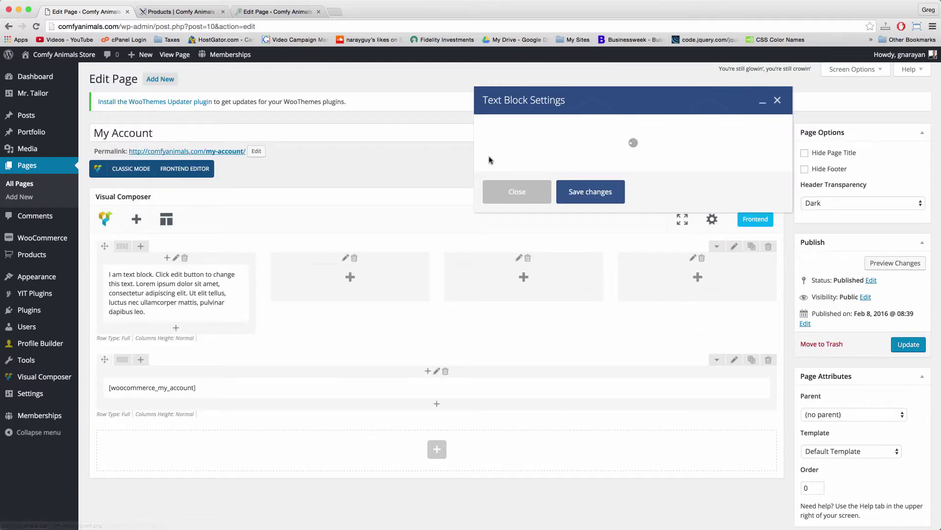
left_click(555, 253)
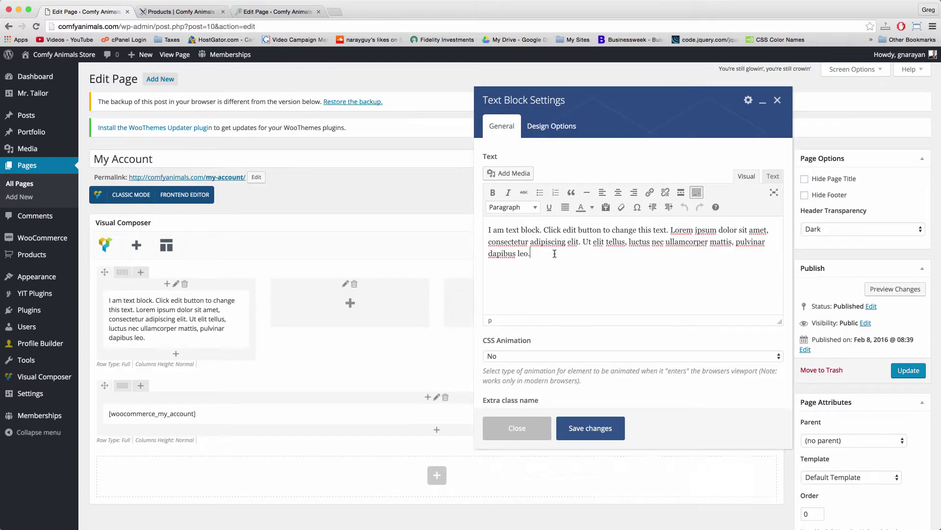
left_click_drag(531, 254, 487, 230)
key("BackSpace")
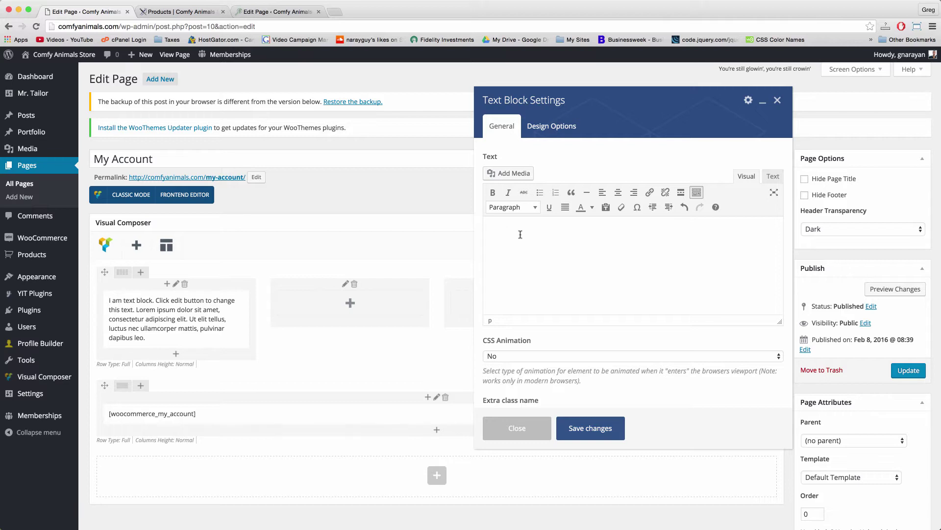
left_click(773, 176)
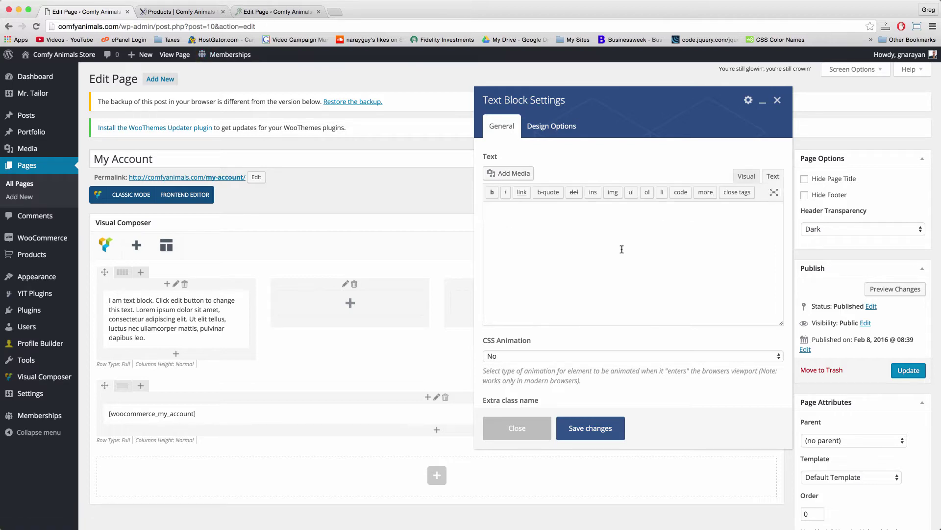
type("[userinfo field=\"avatar")
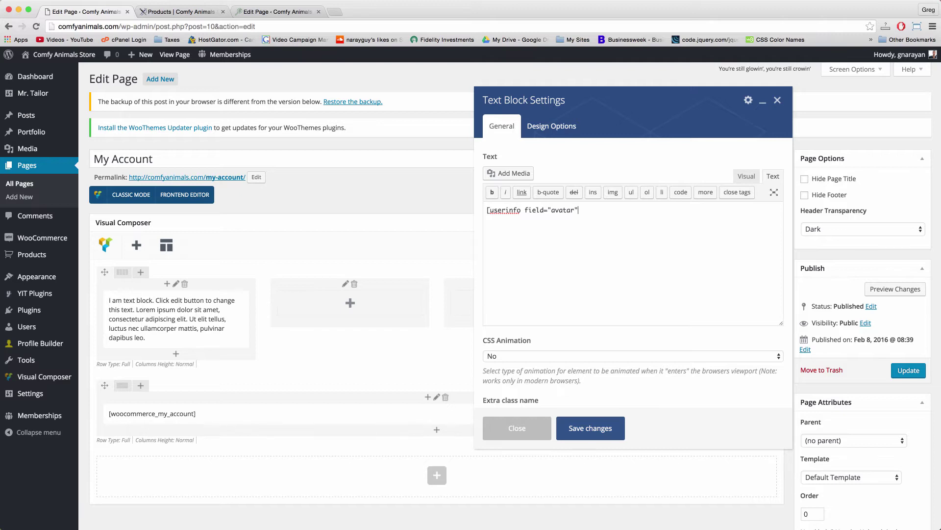
type("size")
type("=\"")
type("150\"")
type("]  ")
type("Upload photo")
Centre both lines of the text block and save it
left_click(744, 178)
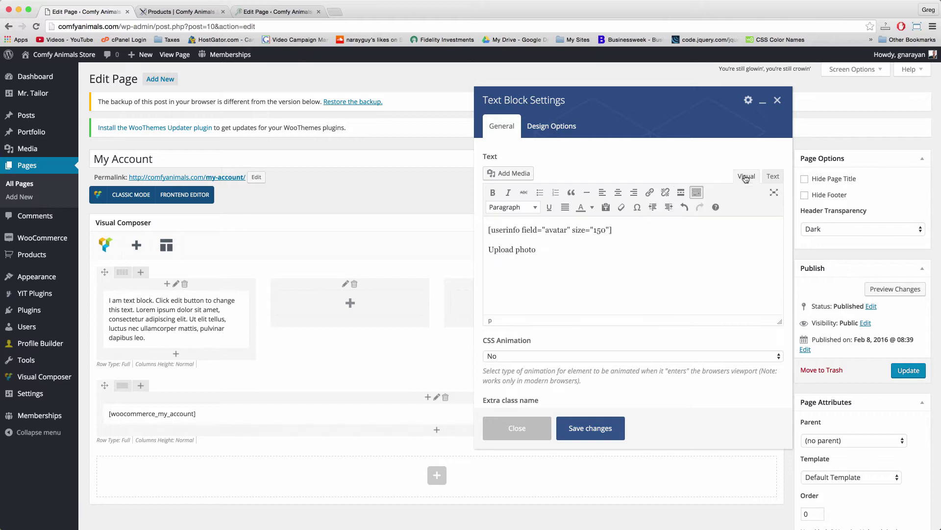
left_click_drag(552, 253, 487, 226)
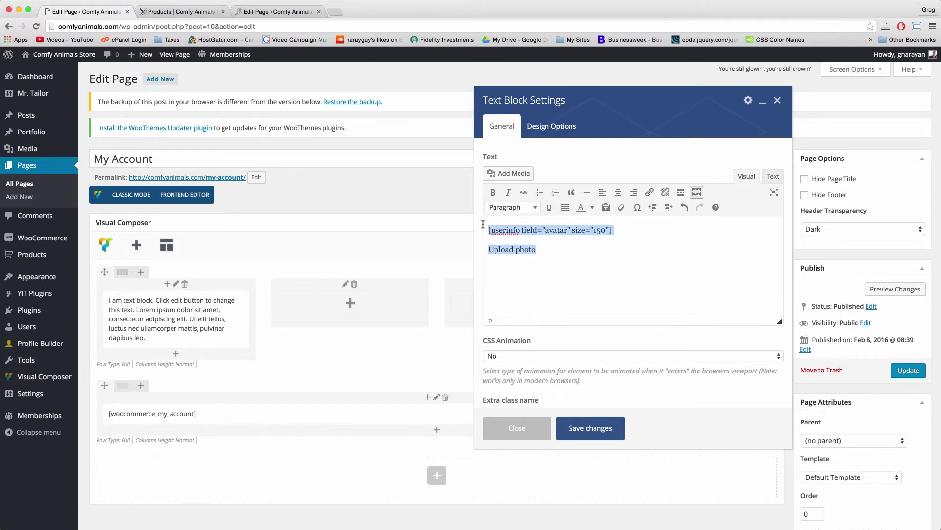
left_click(613, 197)
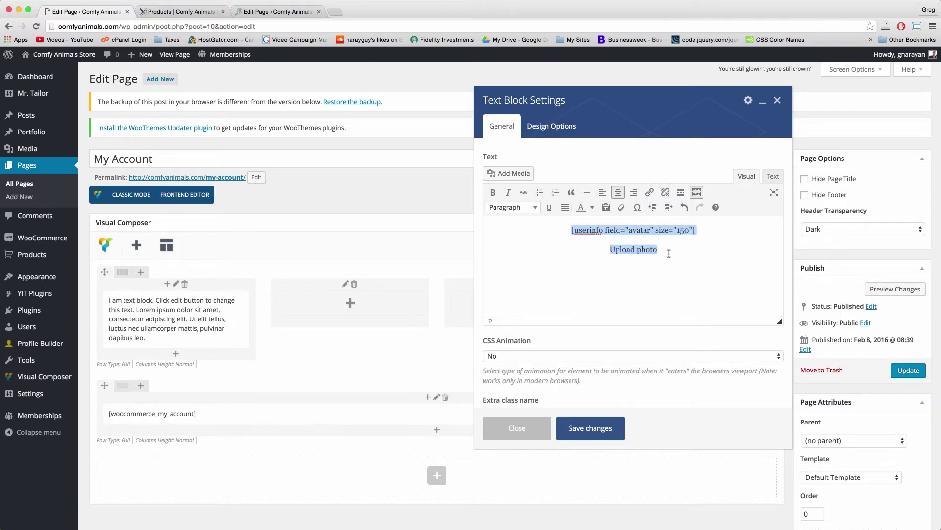
left_click(669, 253)
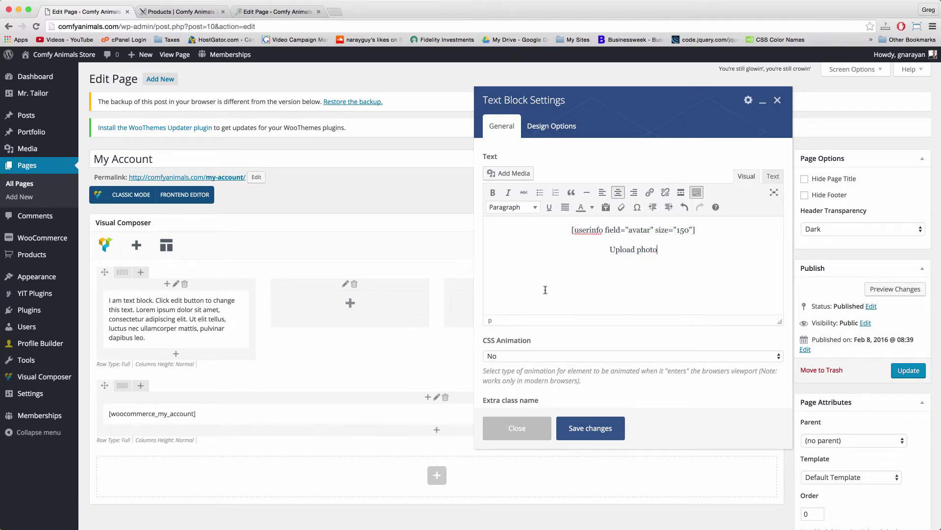
left_click(590, 428)
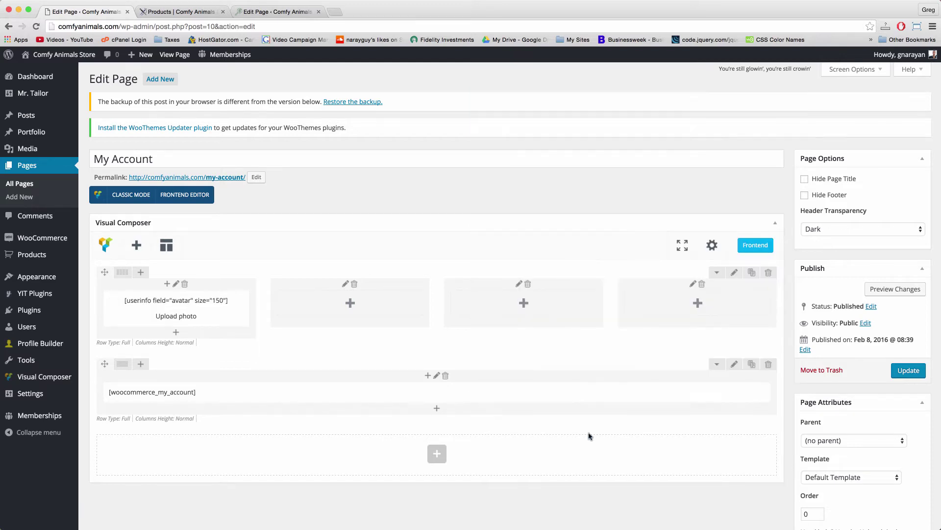
Add a second-column text block with [userinfo field="user_login"] [/userinfo] in Text mode
left_click(351, 304)
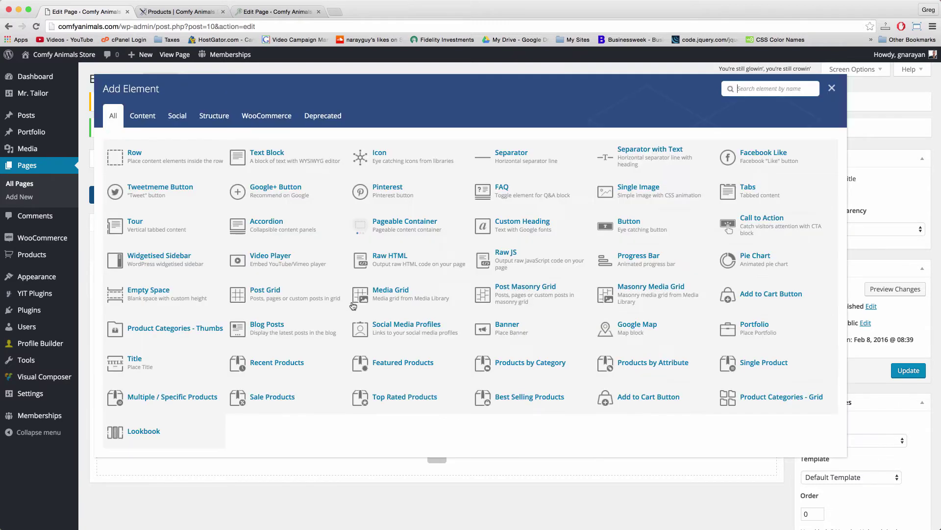
left_click(276, 162)
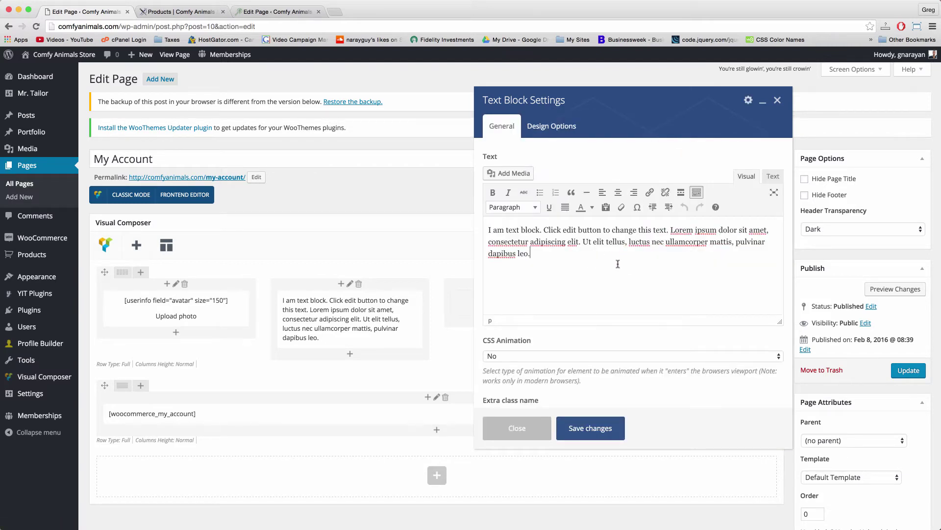
left_click_drag(581, 260, 459, 221)
left_click(546, 251)
key("ctrl+a")
key("BackSpace")
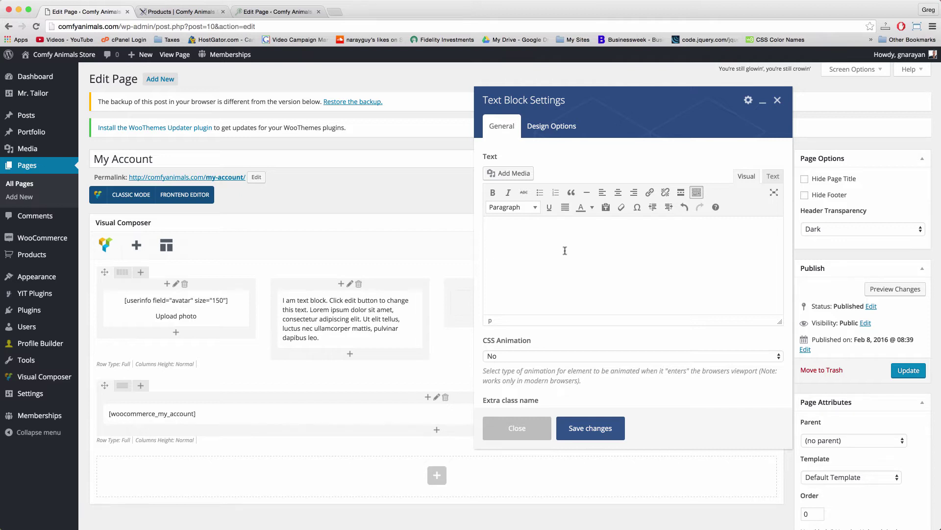
left_click(778, 174)
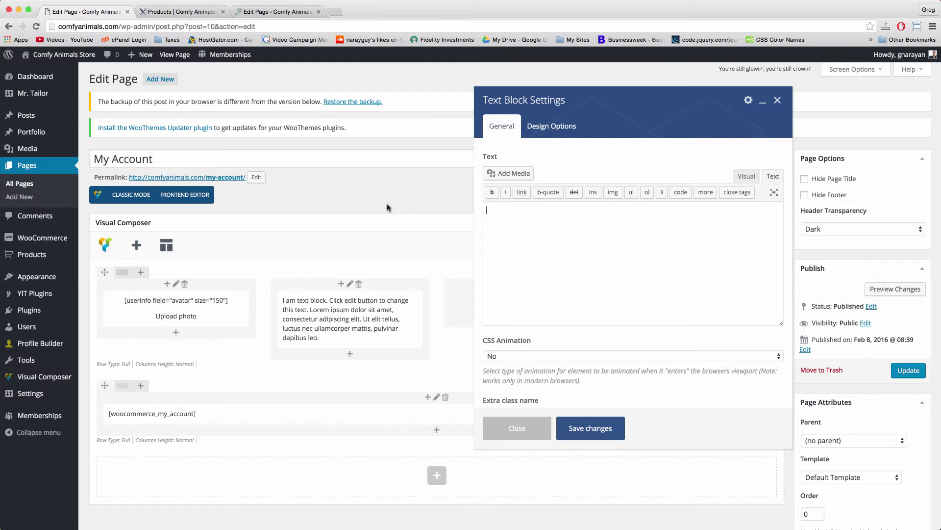
type("[userinfo field=\"user_login\"")
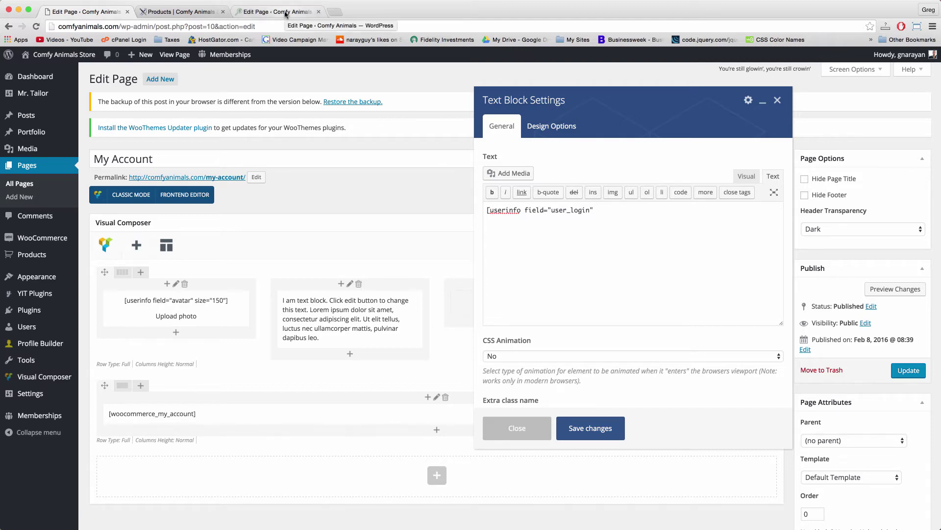
type("]")
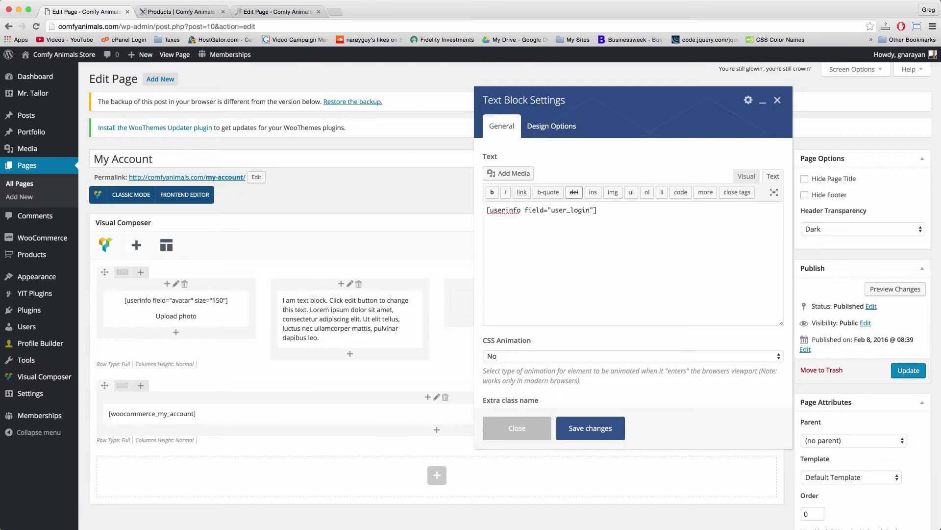
type(" [/userinfo]")
Insert "'s Comfy Account" between the user_login shortcode tags
mouse_move(52, 294)
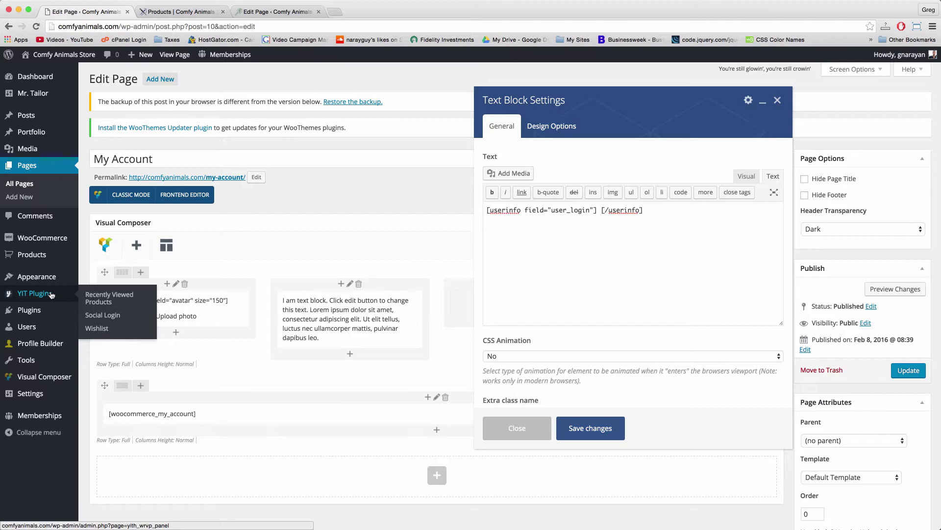
left_click(601, 210)
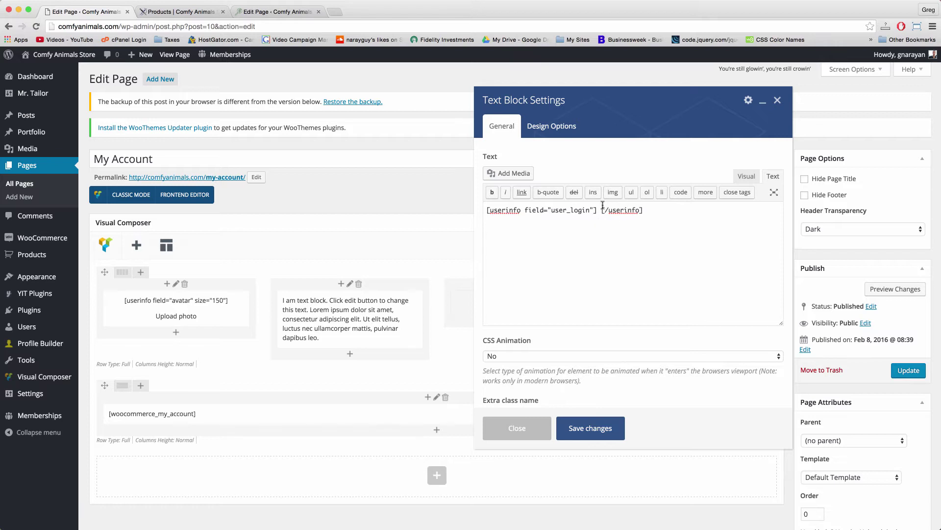
key("Left")
key("Left")
left_click(599, 210)
type("'s")
type("Comfy Account")
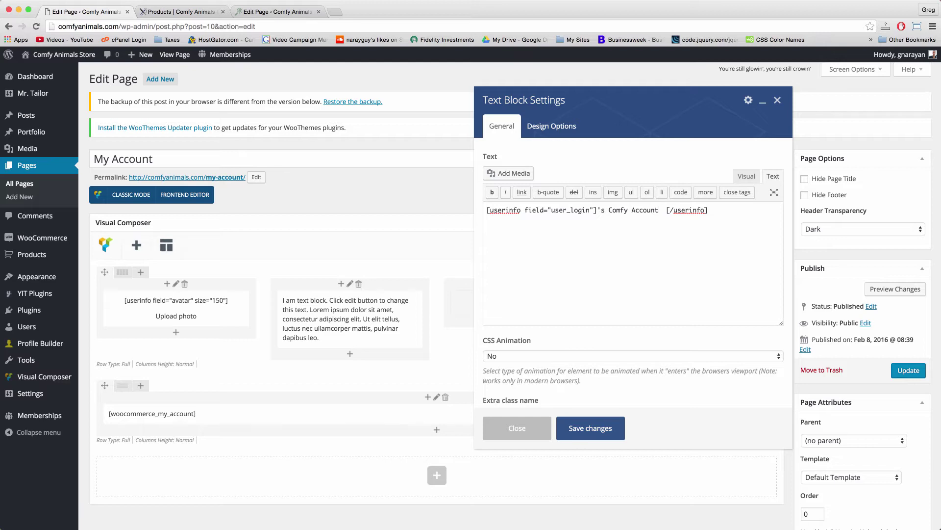
key("BackSpace")
key("BackSpace")
Add lines 'first login' and [userinfo field="user_registered"] below the heading line
key("super+Right")
key("Return")
type("first login")
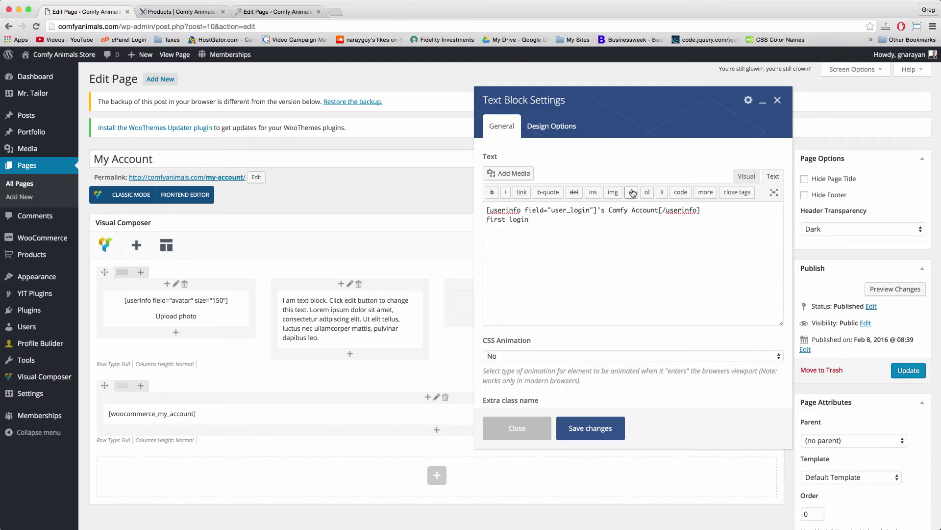
key("Return")
type("[userinfo field=\"user_registere")
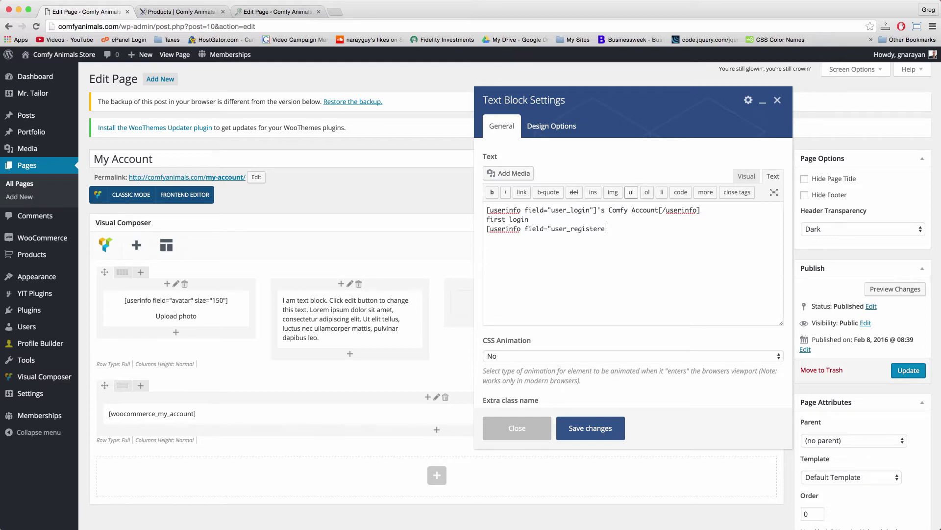
type("d'")
key("BackSpace")
type("\"]")
Capitalise 'first login' to 'First login'
key("Up")
key("Home")
key("Delete")
type("F")
key("Down")
key("End")
Wrap the first line in <h3> tags, preview it visually and save the block
left_click(486, 211)
type("<")
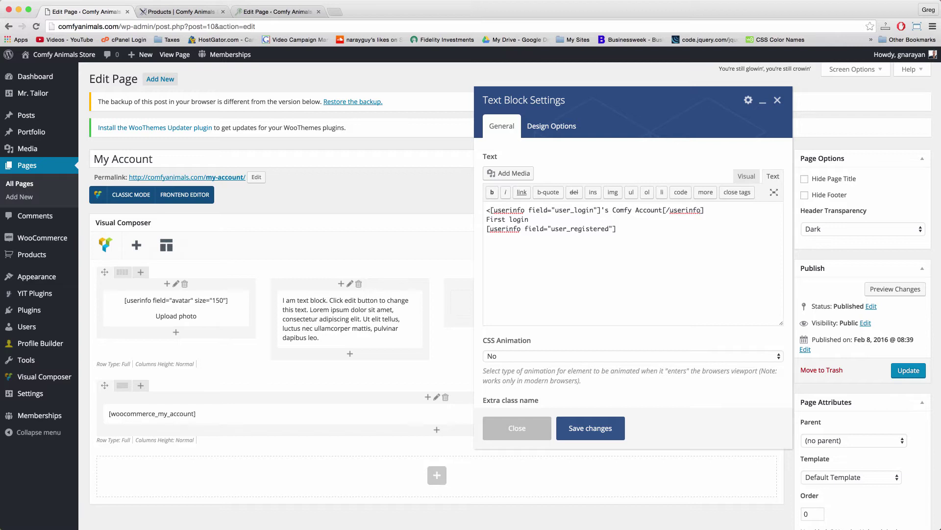
type("h3>")
left_click(714, 209)
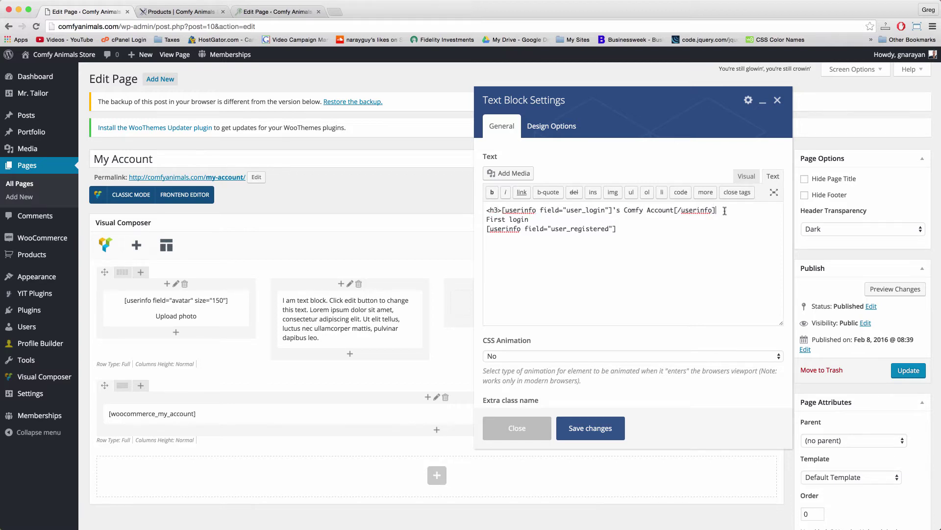
type("</h3>")
left_click_drag(738, 211, 621, 214)
left_click_drag(533, 219, 559, 216)
left_click(745, 177)
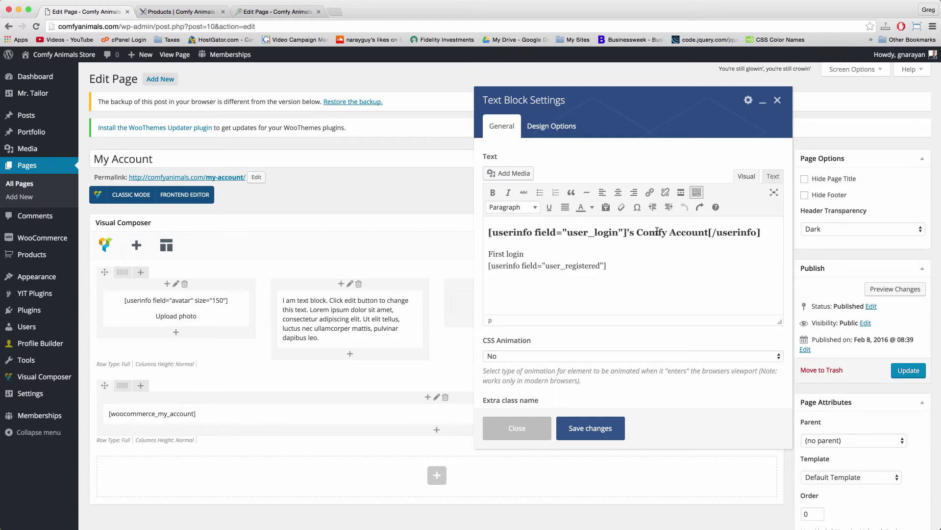
left_click(591, 428)
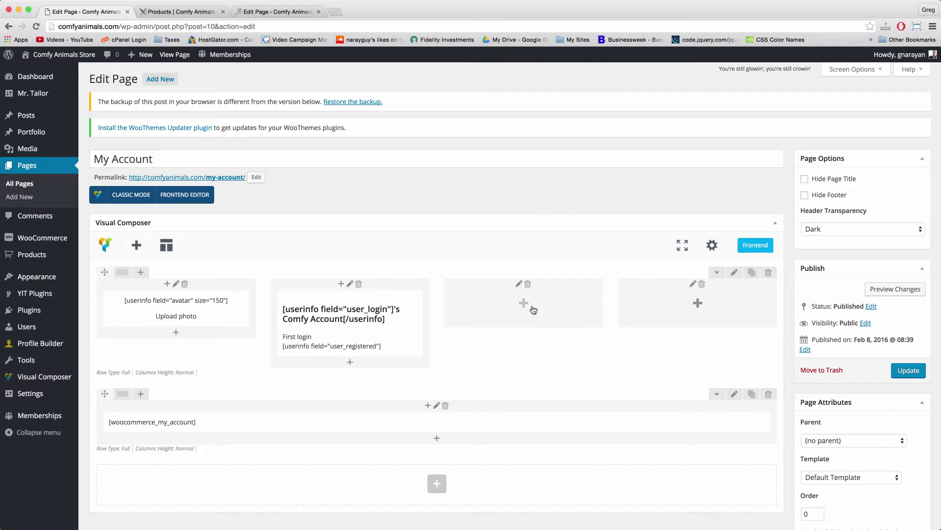
Add a third-column text block with 'Settings' and the password/email/account details and billing lines
left_click(522, 304)
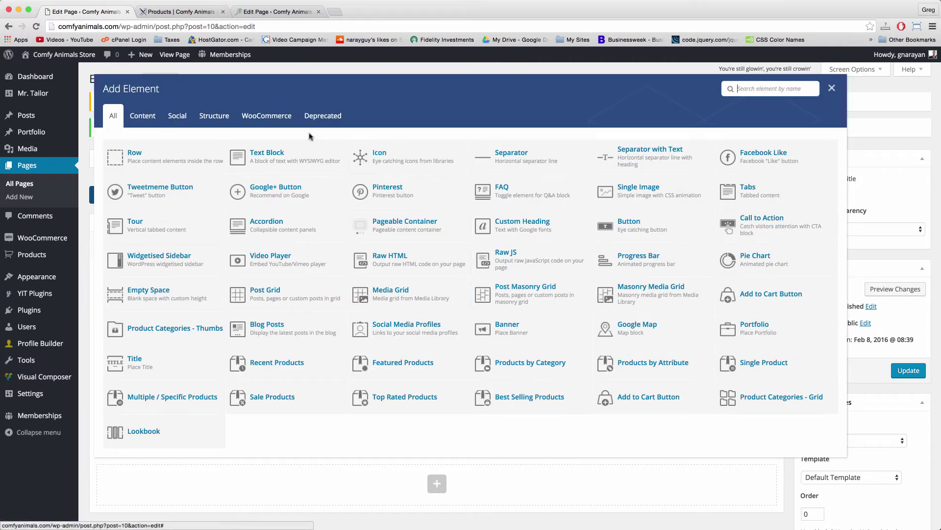
left_click(282, 151)
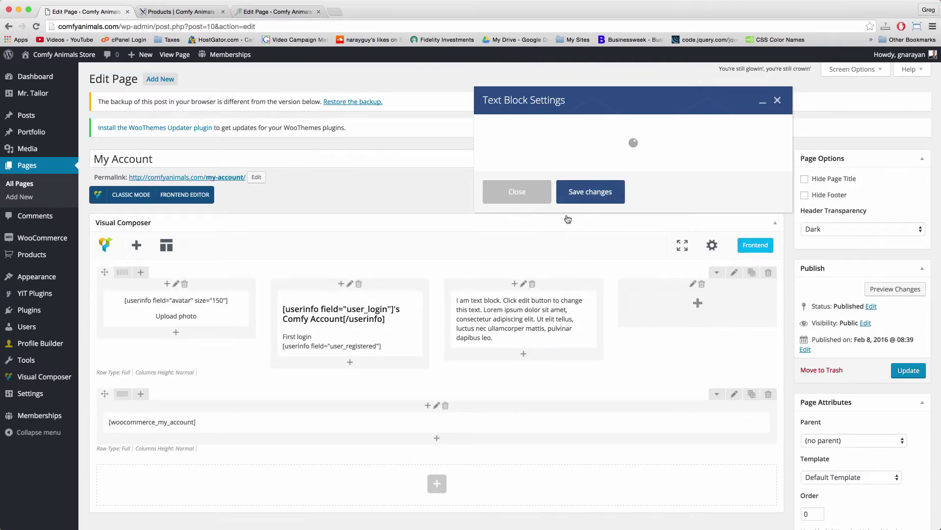
key("super+a")
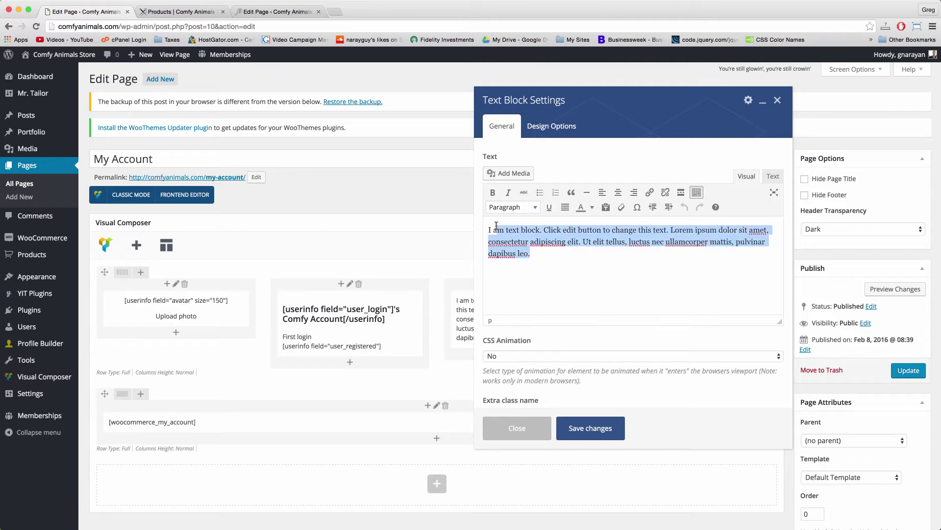
type("I")
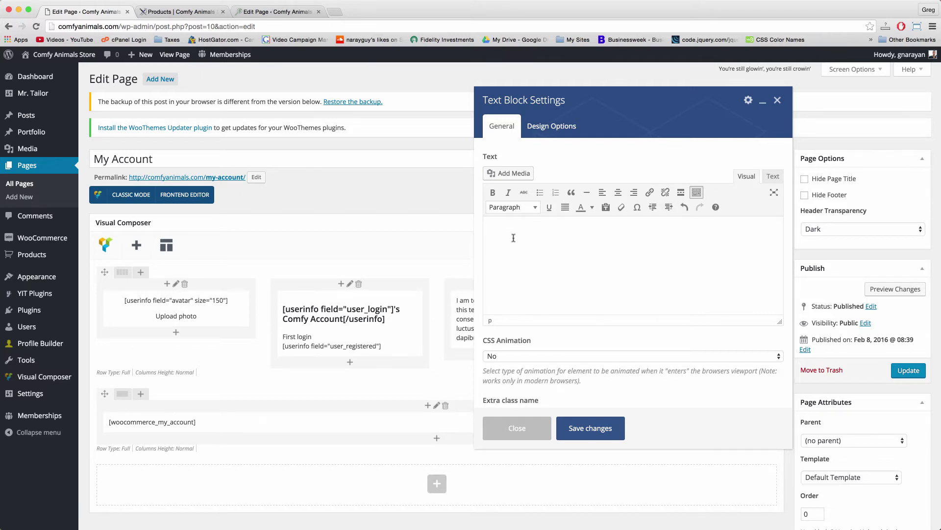
type("Settings")
type("Chang")
key("BackSpace")
key("BackSpace")
key("BackSpace")
type("ange your password, email and")
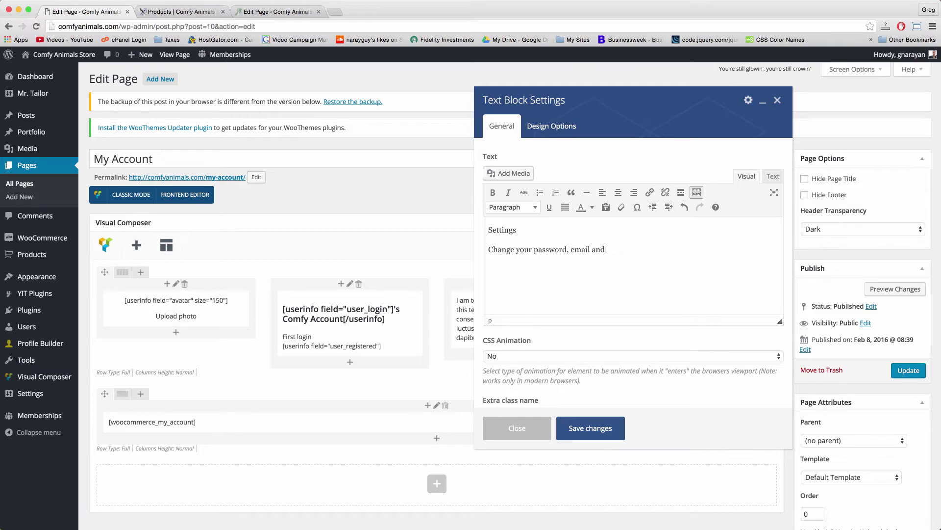
type("etails")
key("Return")
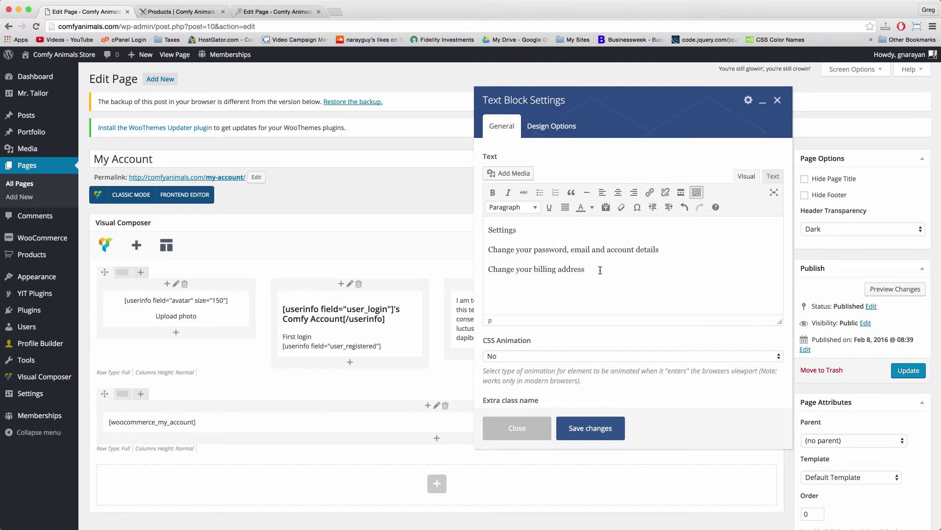
Bullet the two Change lines, make 'Settings' a Heading 4, and save the block
left_click_drag(600, 270, 481, 245)
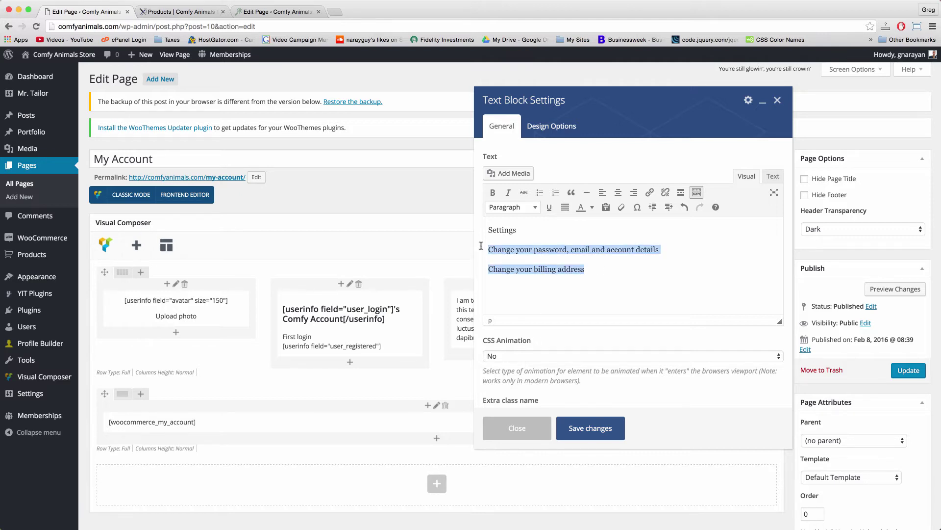
left_click(540, 192)
left_click_drag(521, 230, 478, 231)
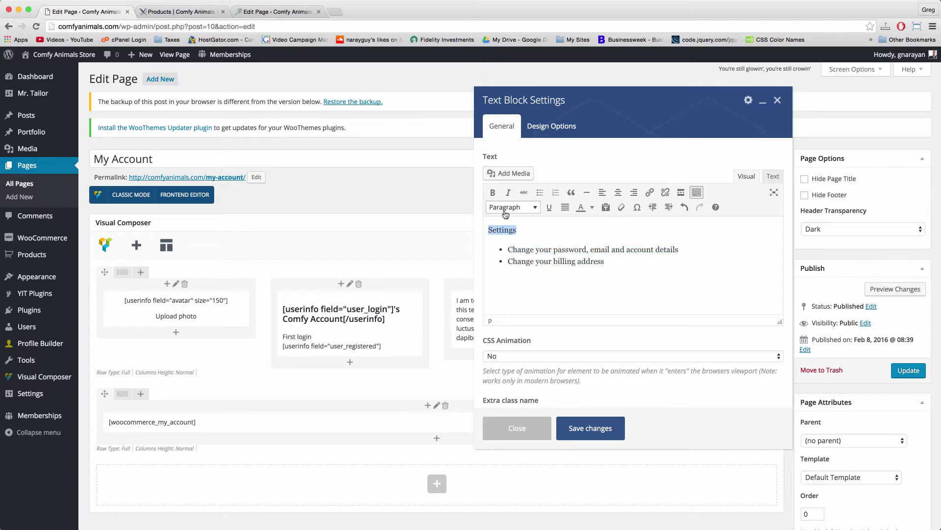
left_click(505, 212)
left_click(519, 307)
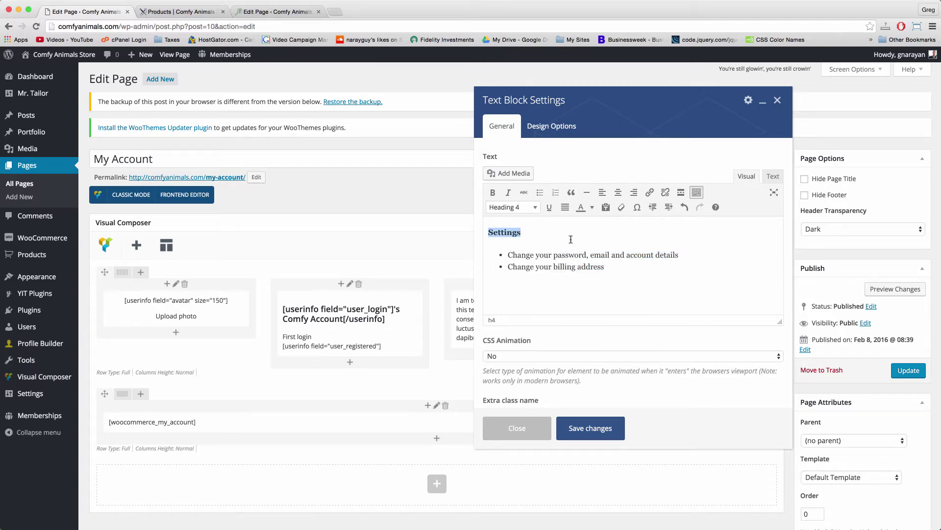
left_click(595, 266)
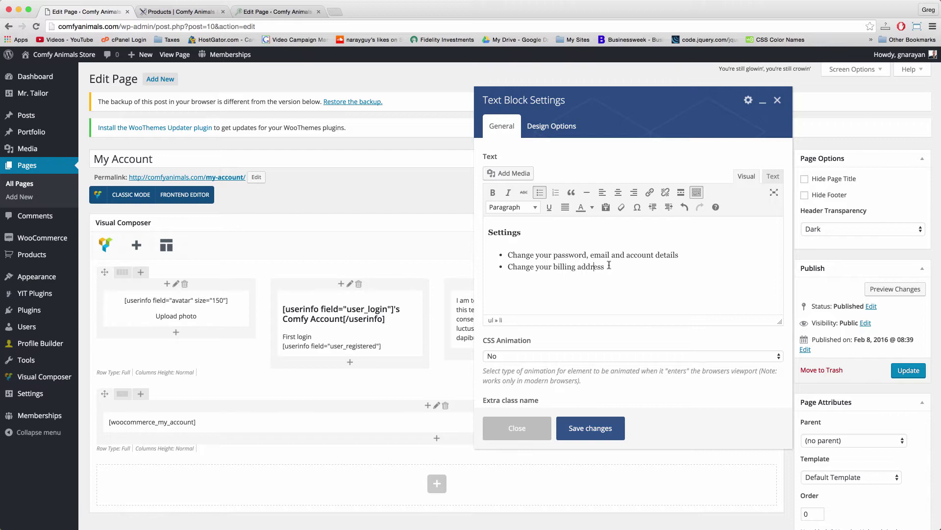
left_click(591, 428)
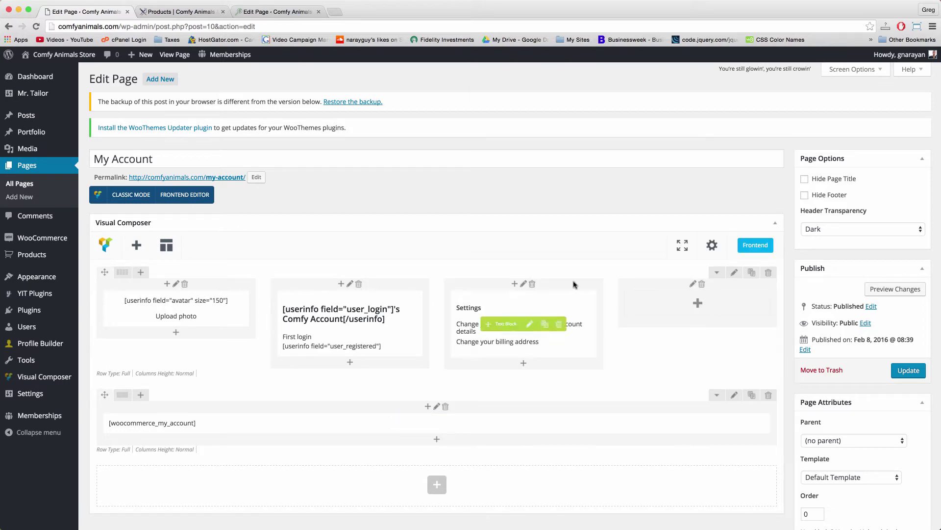
Add a fourth-column text block with Actions, Track orders, Cancel an order, Manage membership lines
left_click(698, 305)
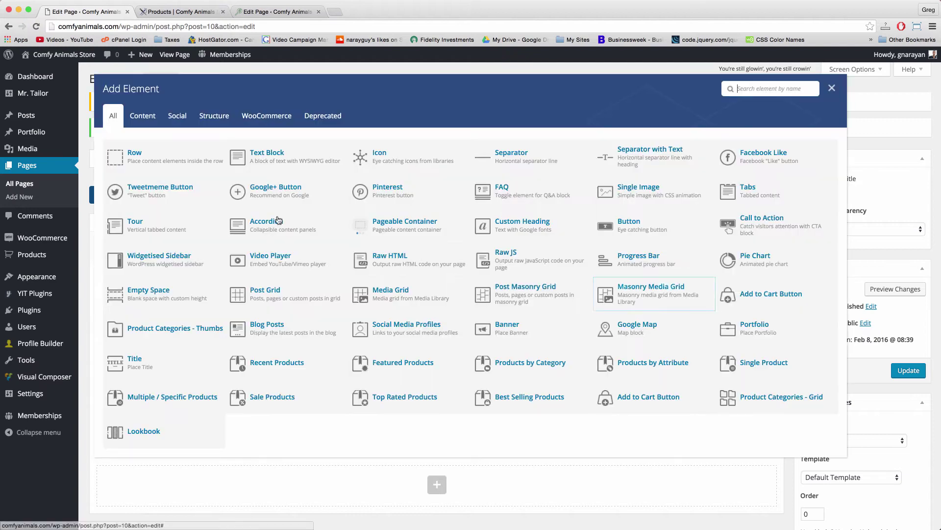
left_click(282, 156)
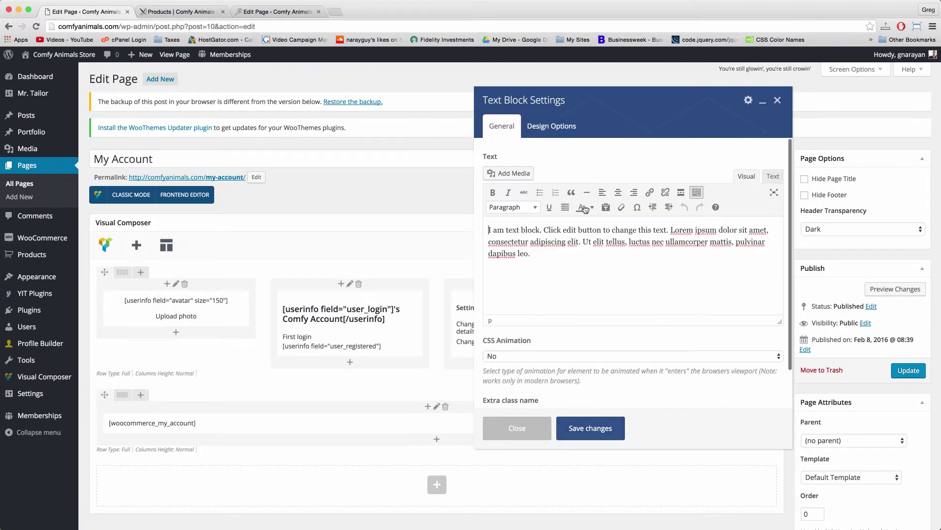
left_click_drag(635, 256, 479, 232)
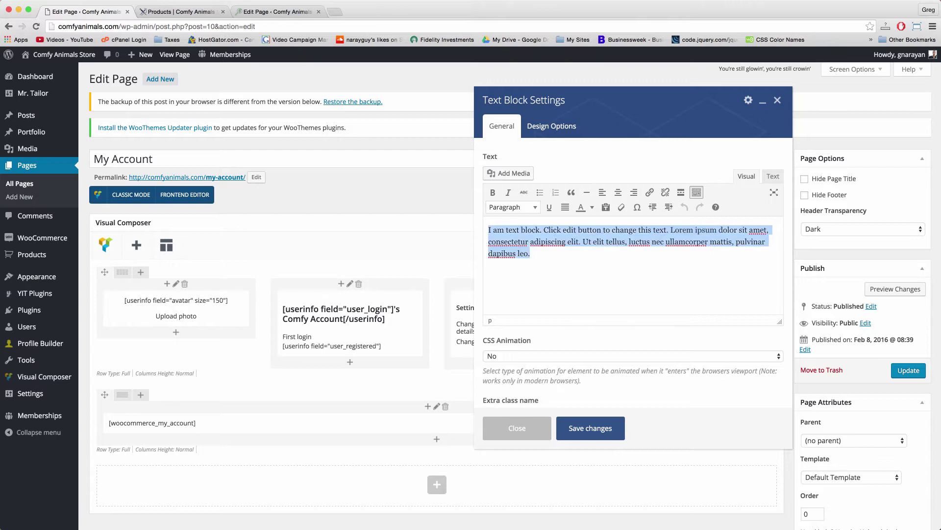
key("BackSpace")
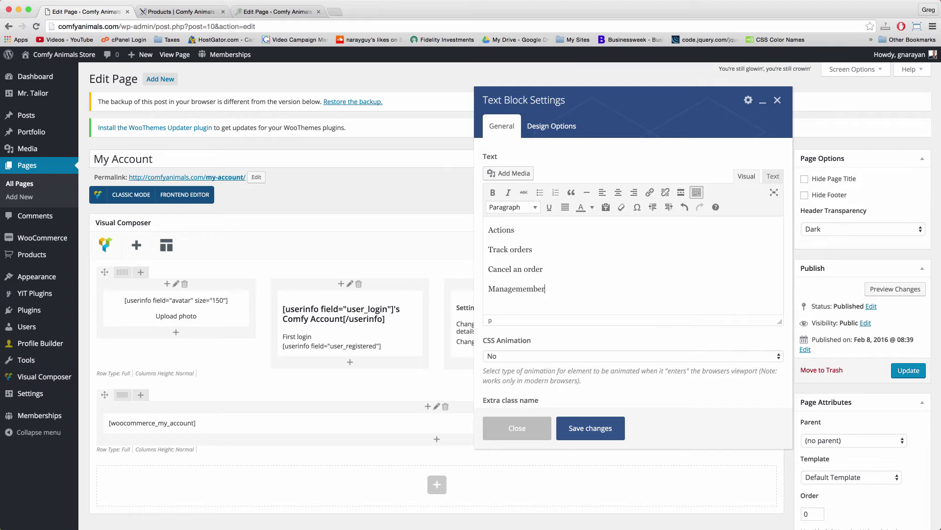
key("ctrl+z")
Make 'Actions' a Heading 4, bullet the three task lines, save the block and update the page
double_click(507, 232)
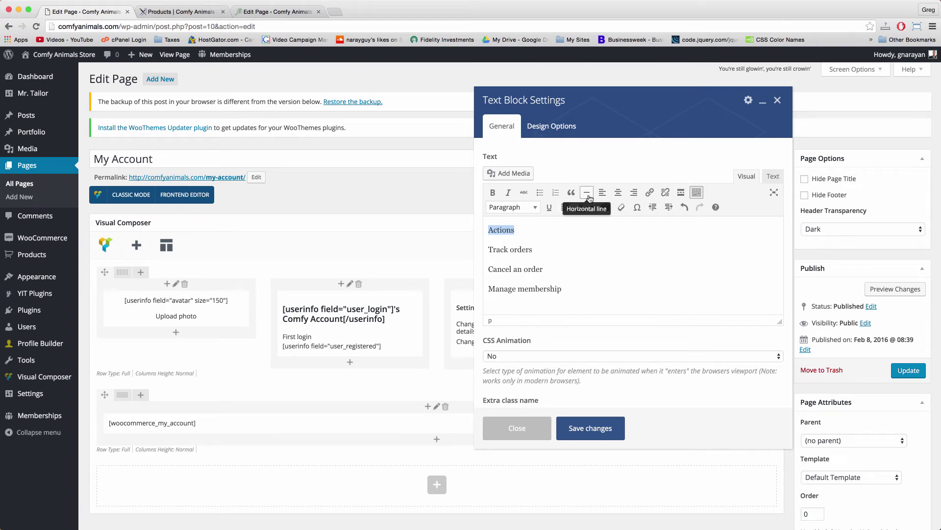
left_click(532, 208)
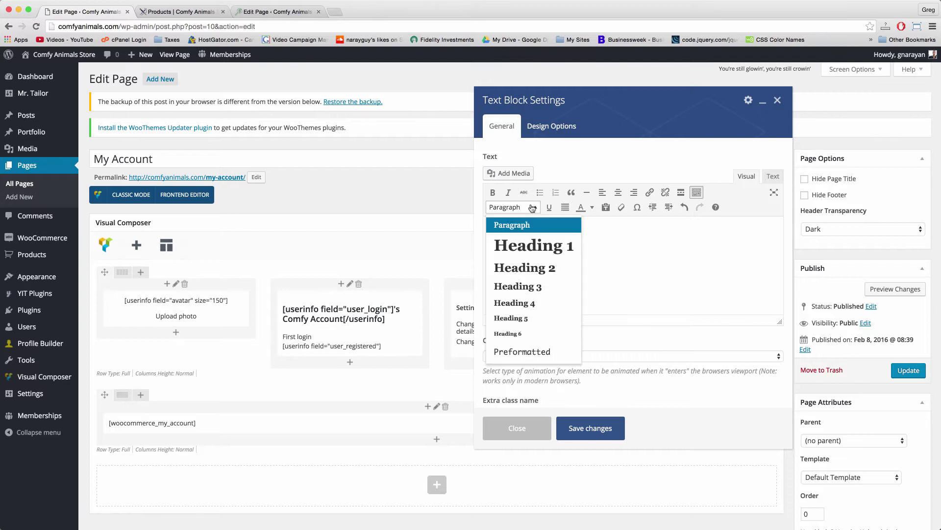
left_click(520, 303)
left_click(571, 294)
left_click_drag(572, 295, 492, 248)
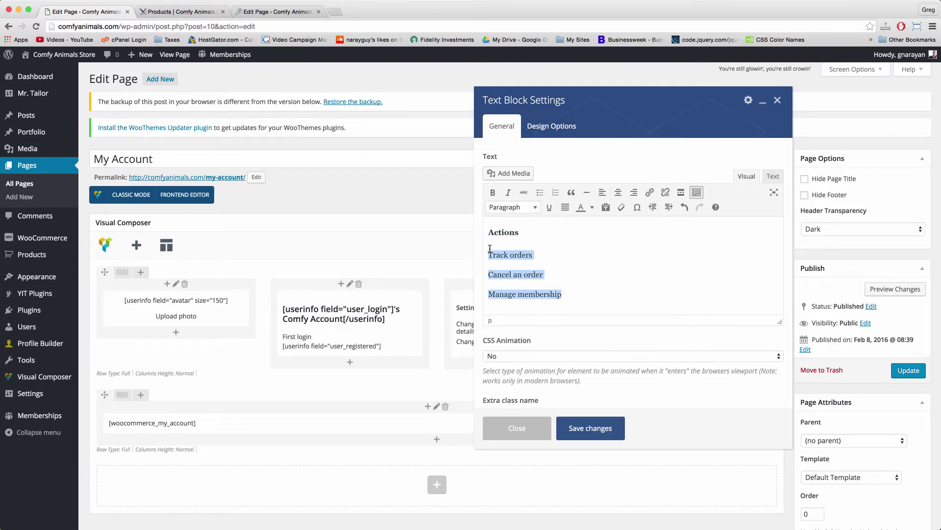
left_click(539, 192)
left_click(555, 266)
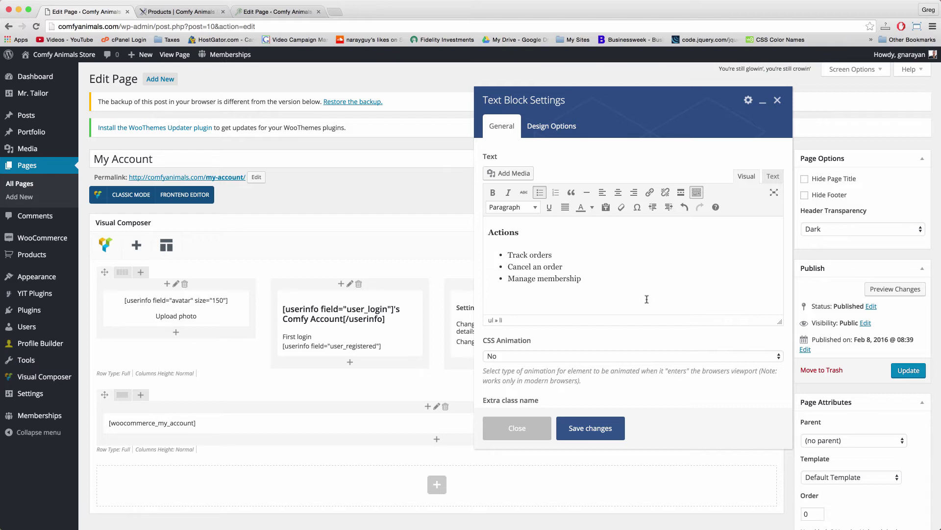
left_click(590, 437)
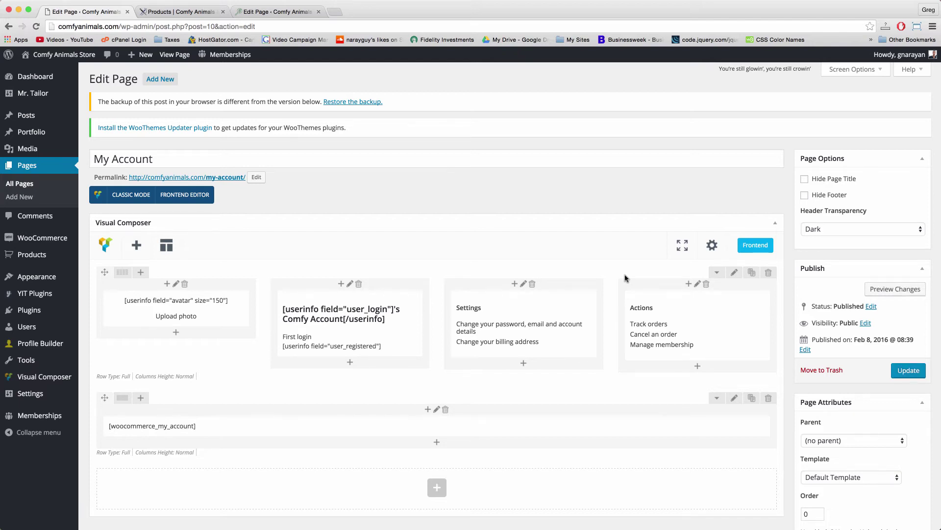
left_click(901, 372)
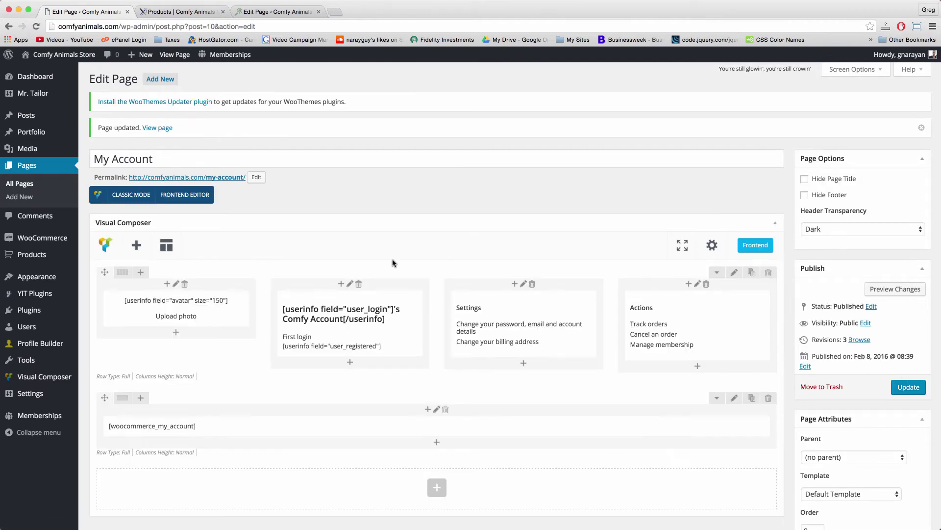
Add a new empty row below the account shortcode row
scroll(393, 262, "down", 3)
scroll(417, 255, "down", 2)
left_click(438, 298)
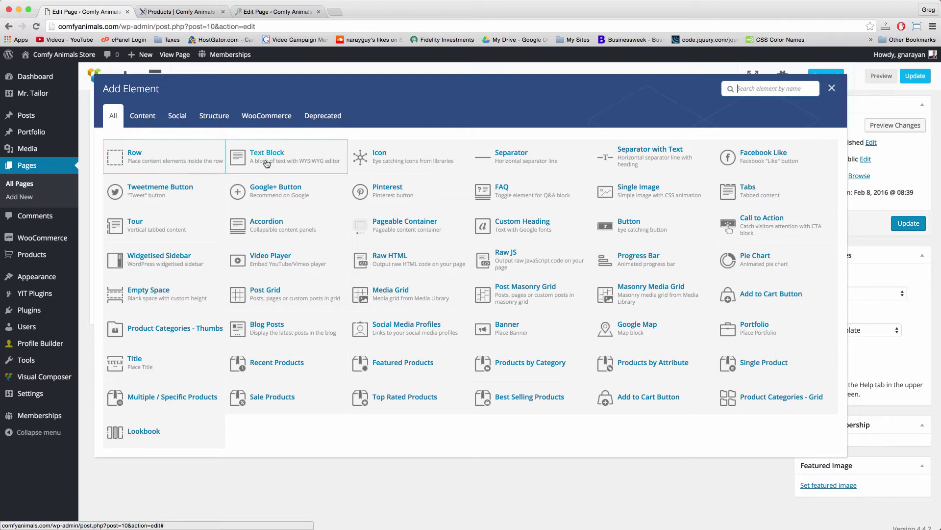
left_click(189, 169)
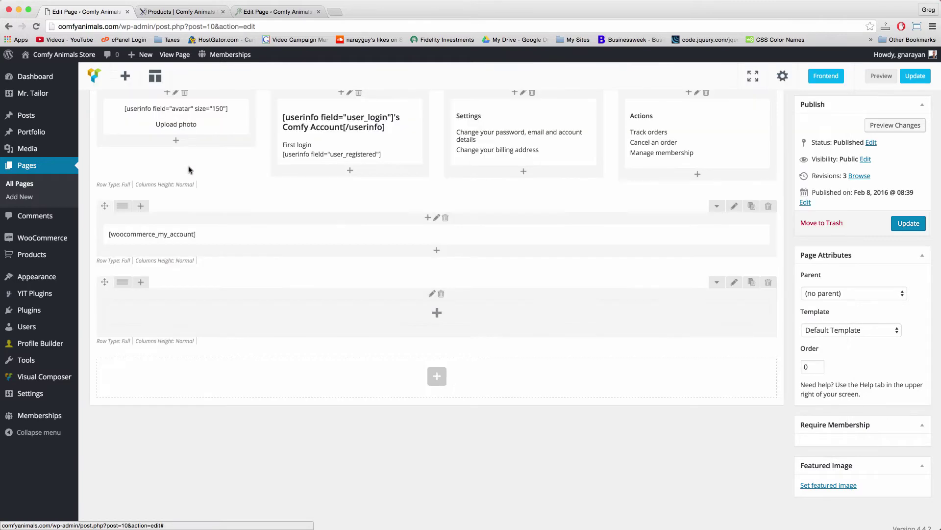
left_click(437, 313)
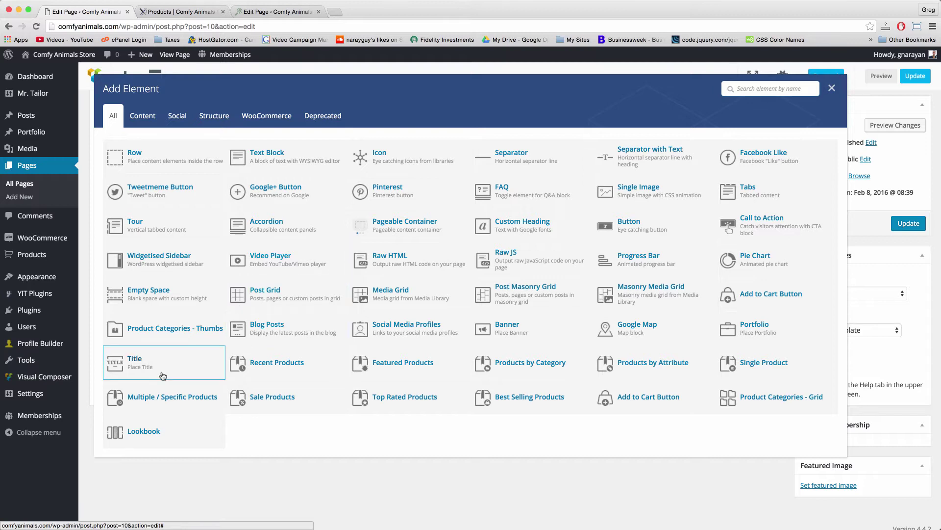
Insert an H3 Title reading 'Things we recommend for you' into the row and save it
left_click(123, 363)
left_click(575, 214)
left_click(575, 233)
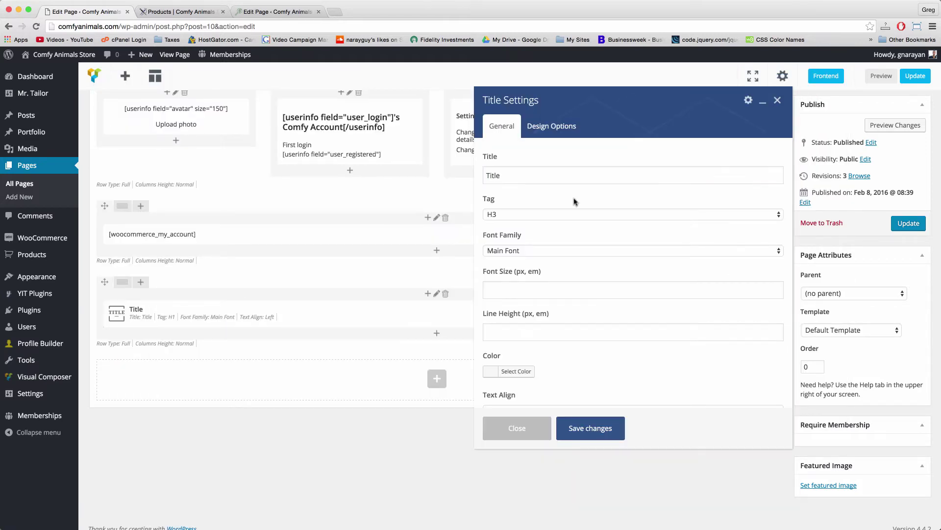
left_click(514, 173)
type("T")
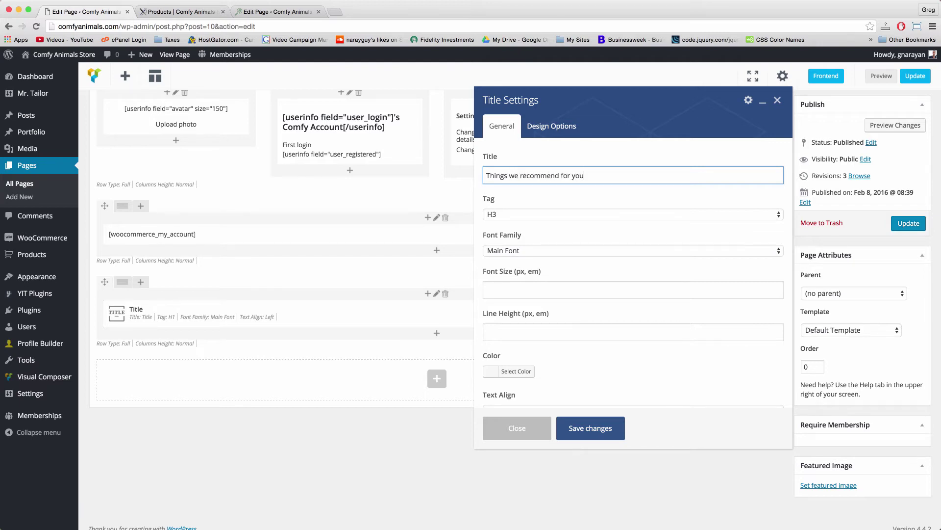
left_click(562, 204)
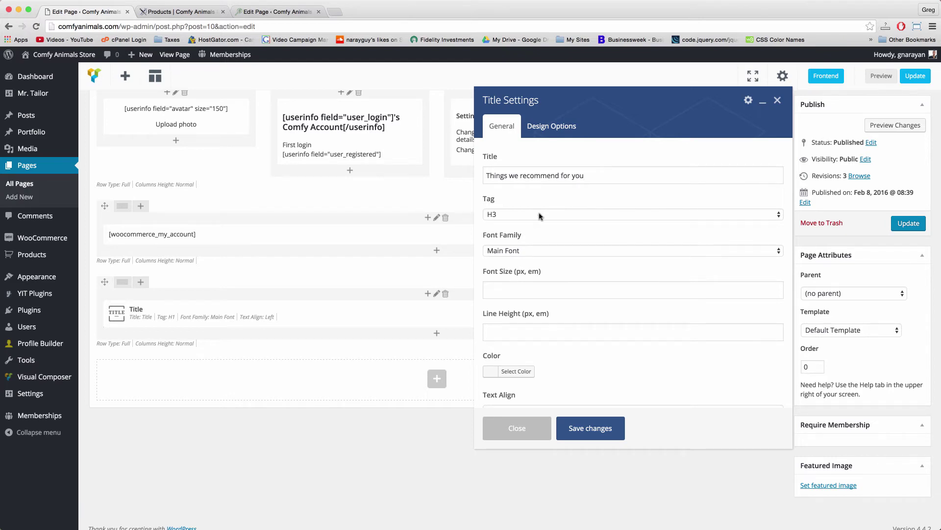
scroll(569, 427, "up", 3)
left_click(591, 428)
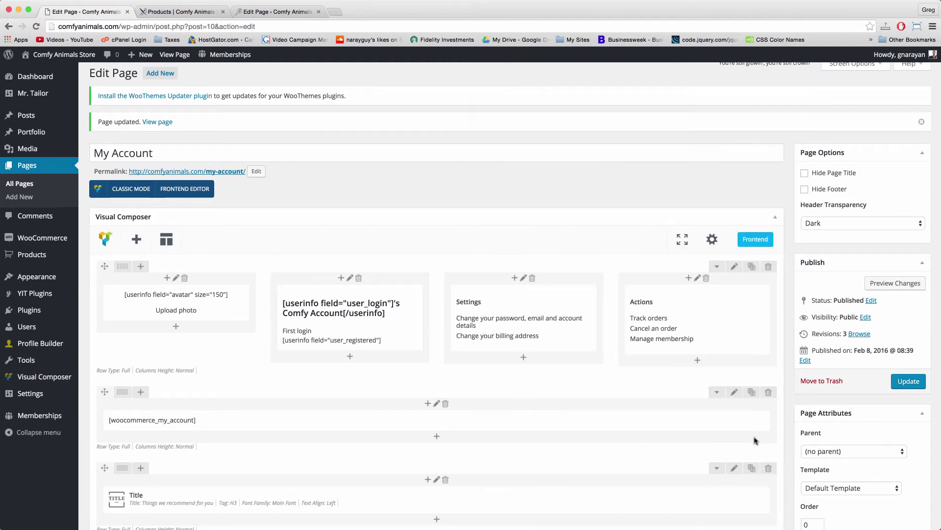
Add a Featured Products element below the title with 4 products in 4 columns and save it
scroll(765, 446, "down", 3)
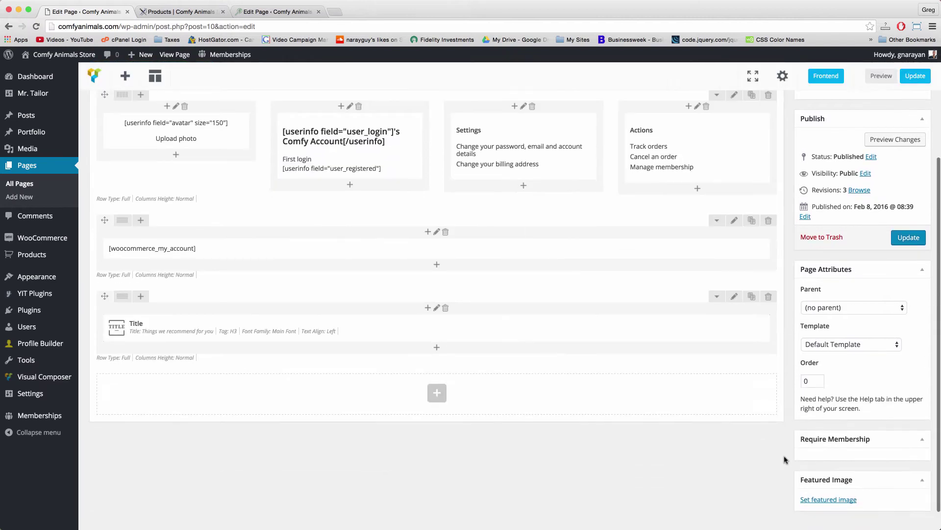
left_click(437, 348)
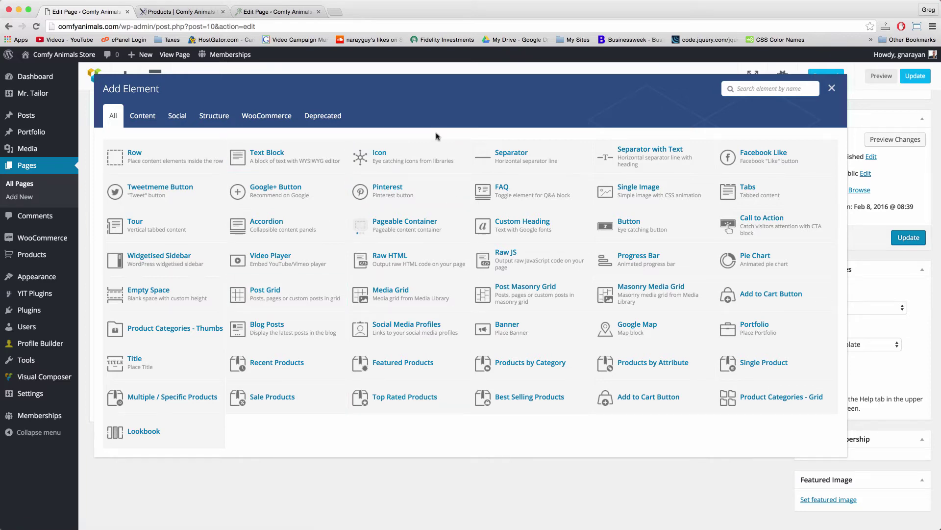
left_click(399, 362)
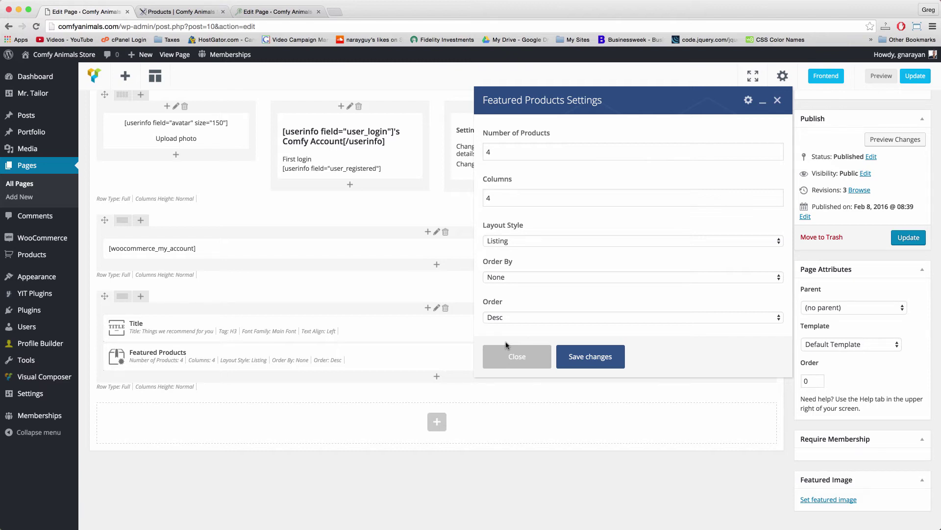
scroll(506, 344, "down", 1)
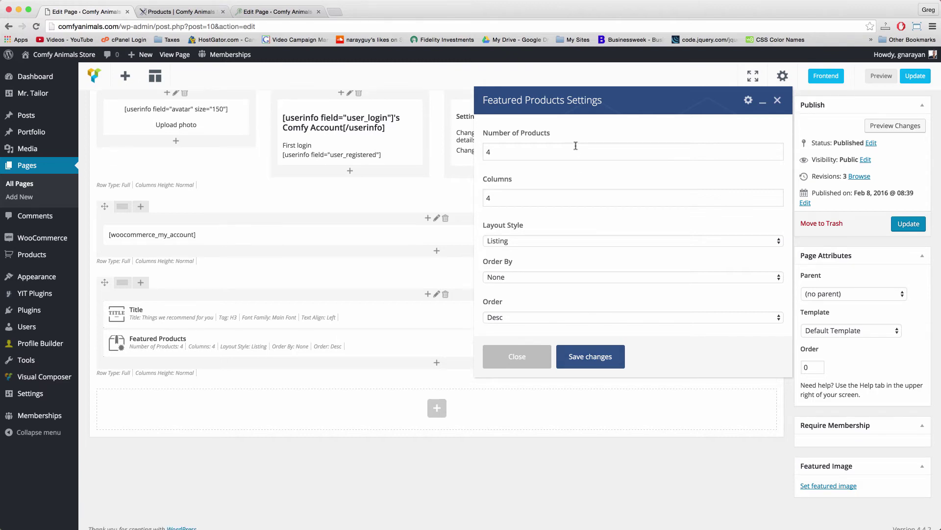
left_click(594, 356)
scroll(443, 351, "down", 1)
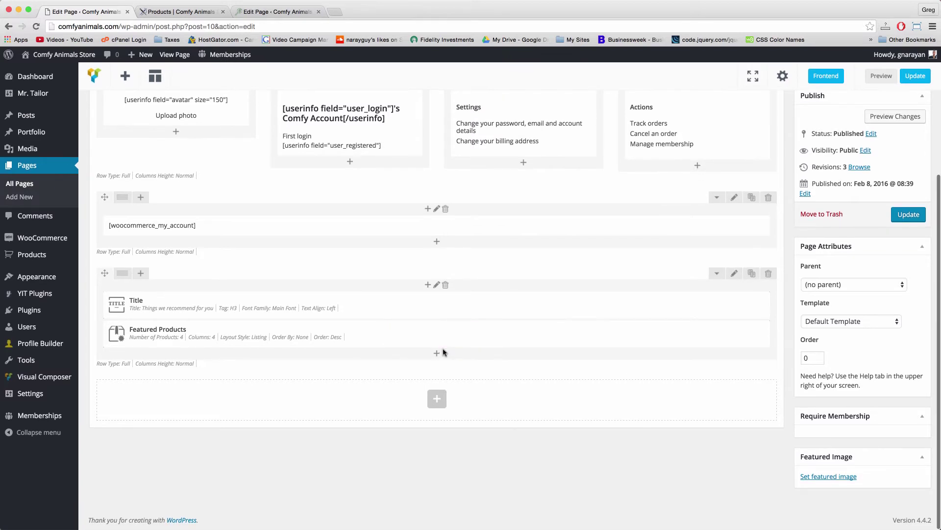
Turn on Hide Page Title in Page Options and update the page
scroll(443, 352, "up", 3)
scroll(444, 323, "up", 2)
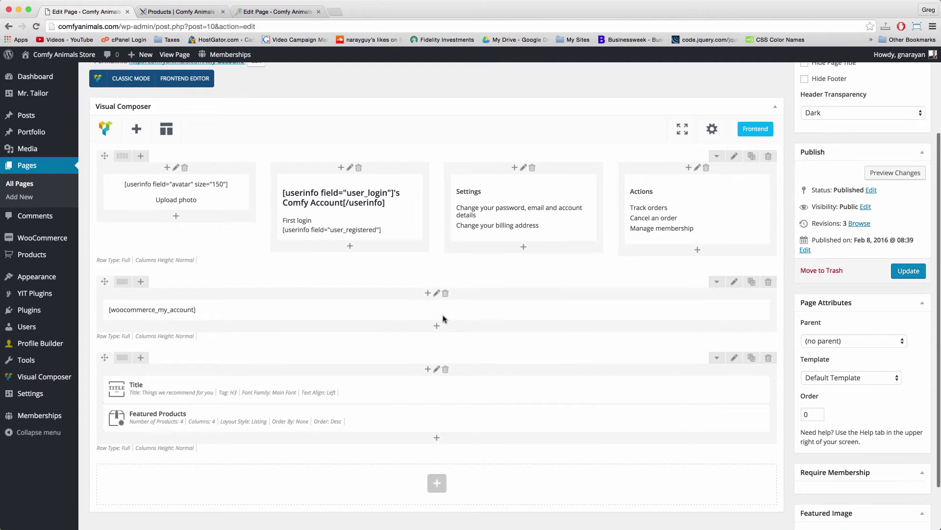
scroll(549, 362, "down", 5)
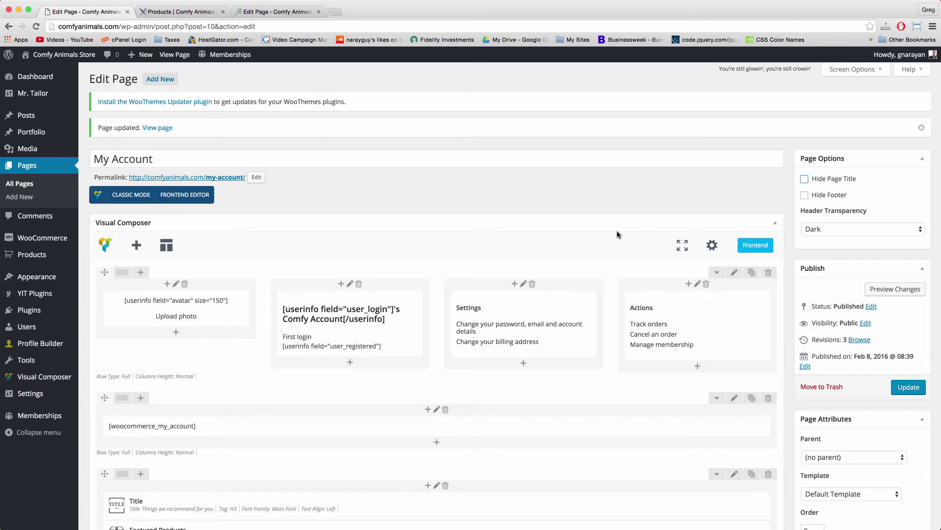
left_click(805, 181)
left_click(910, 386)
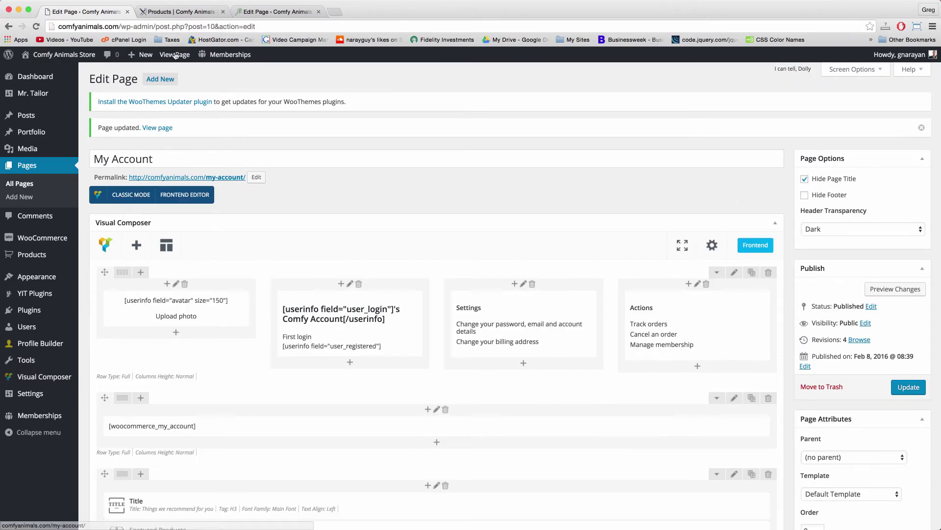
scroll(301, 118, "down", 1)
scroll(301, 118, "up", 1)
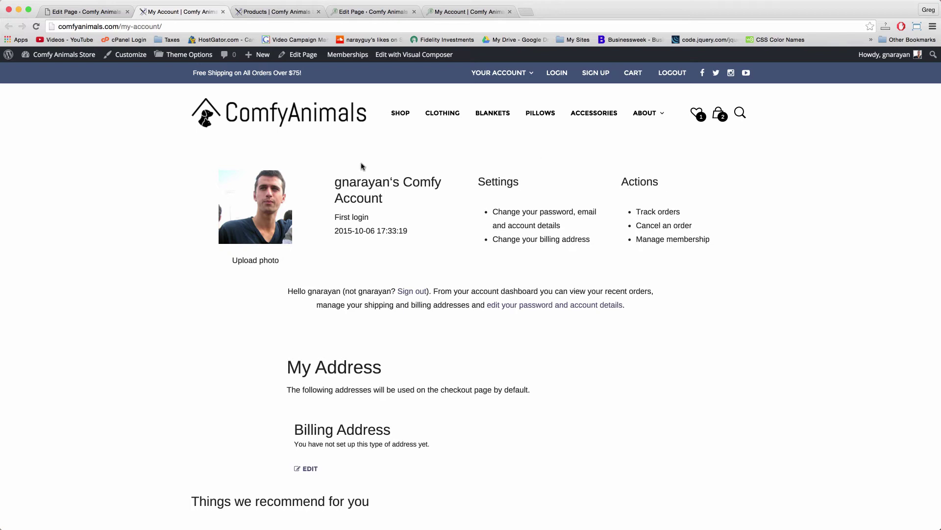
Scroll the live My Account page to check the avatar, Settings/Actions lists and recommendations heading
scroll(169, 488, "down", 6)
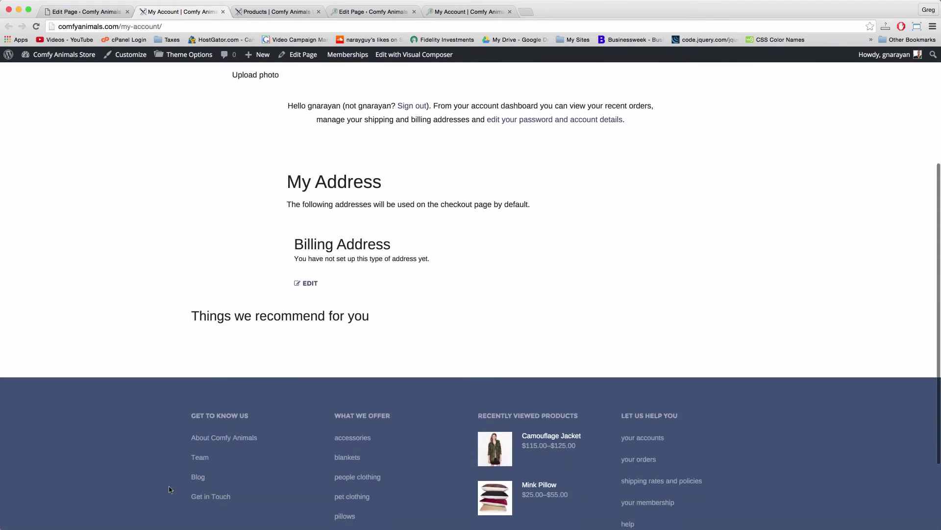
scroll(169, 488, "up", 6)
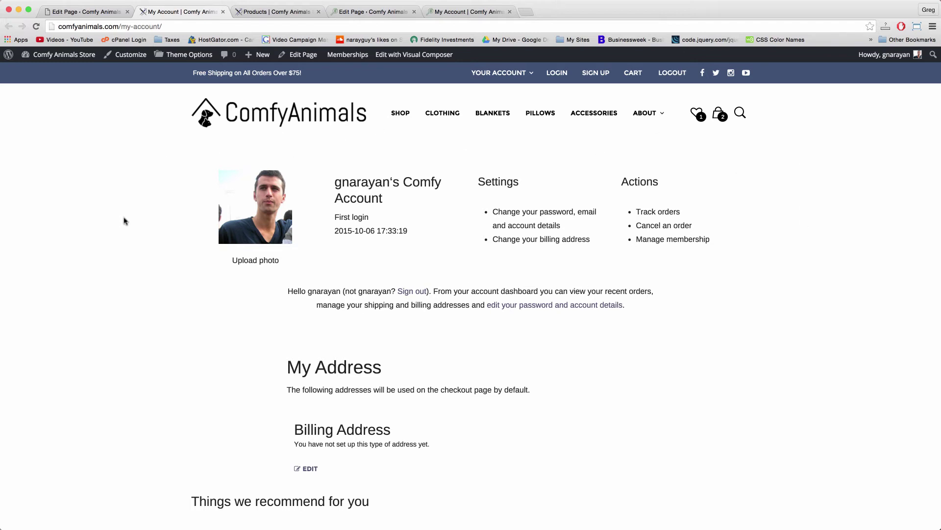
scroll(384, 314, "down", 5)
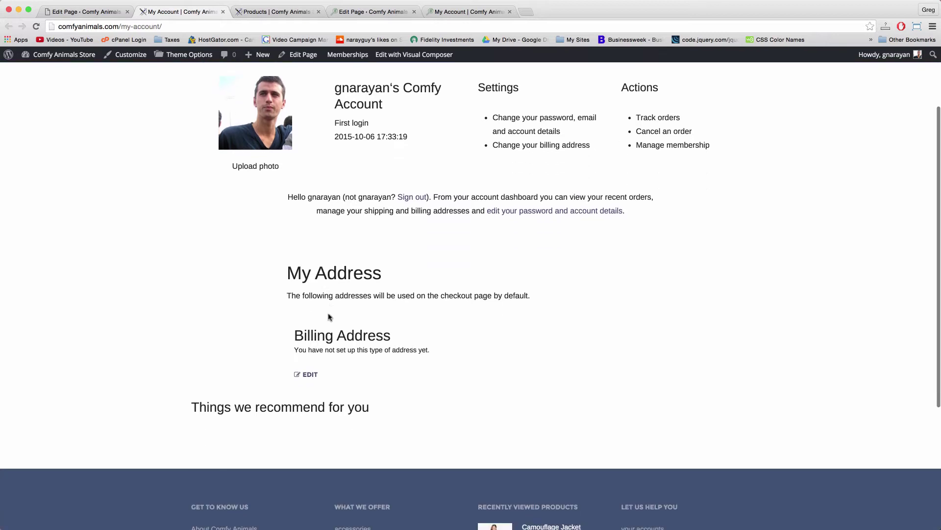
scroll(356, 179, "up", 8)
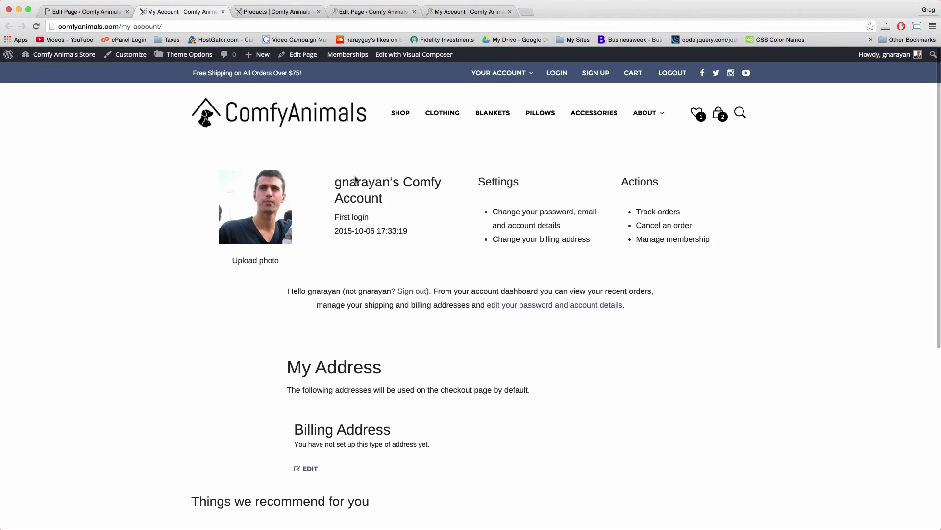
scroll(413, 270, "down", 7)
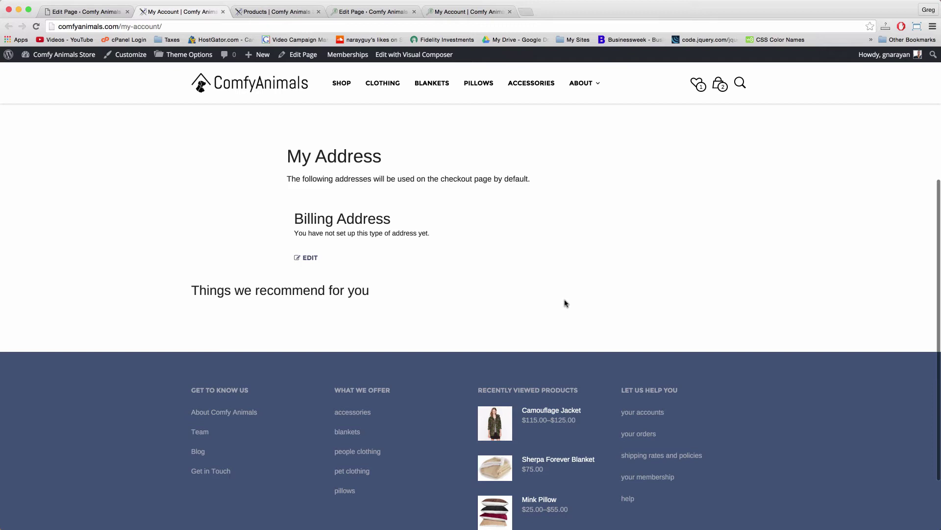
scroll(564, 301, "up", 7)
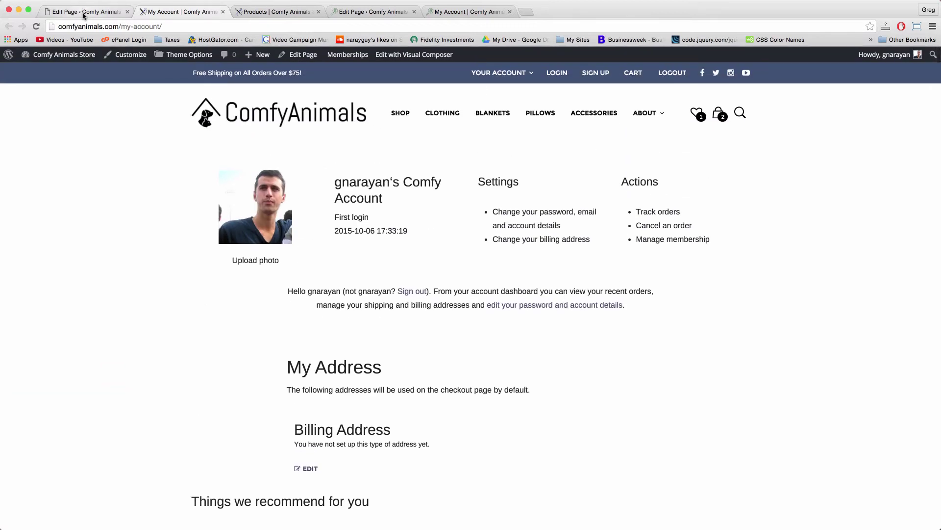
Give the top account row a light grey #dbdbdb background in its Design Options
left_click(84, 15)
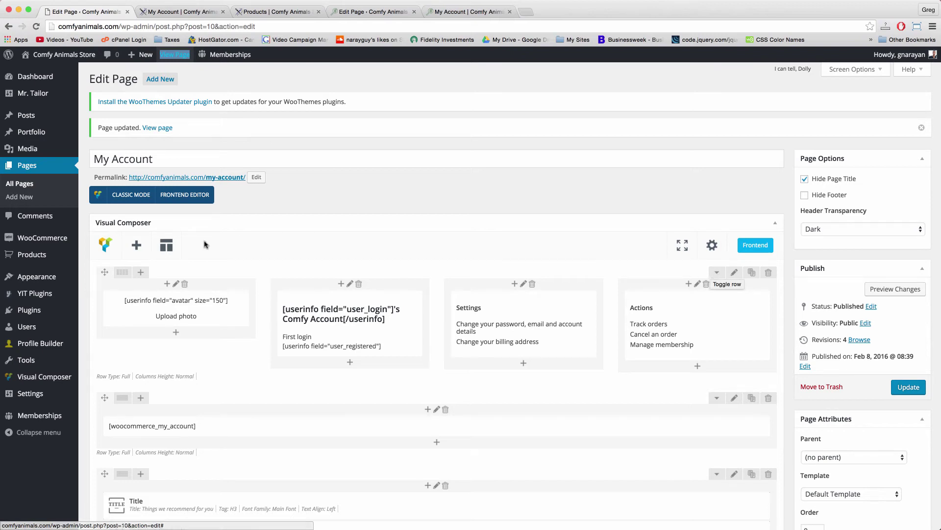
left_click(123, 272)
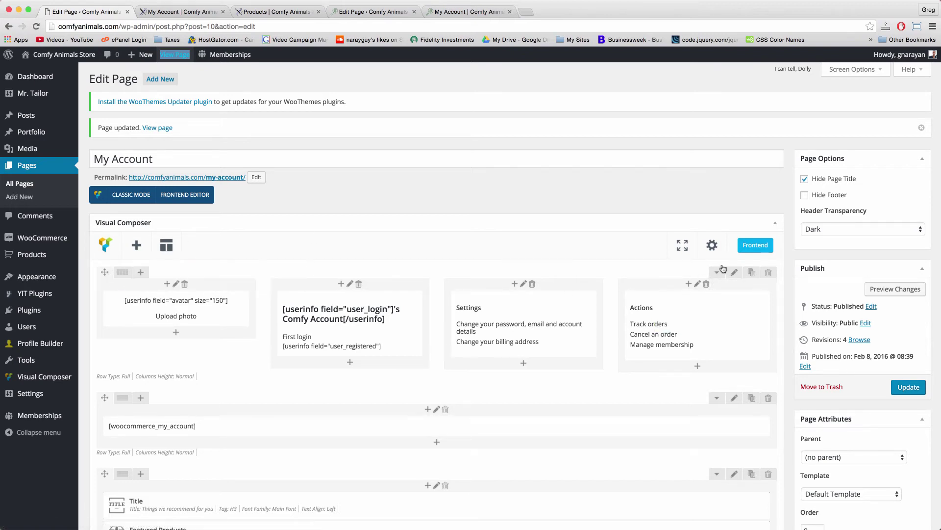
left_click(736, 273)
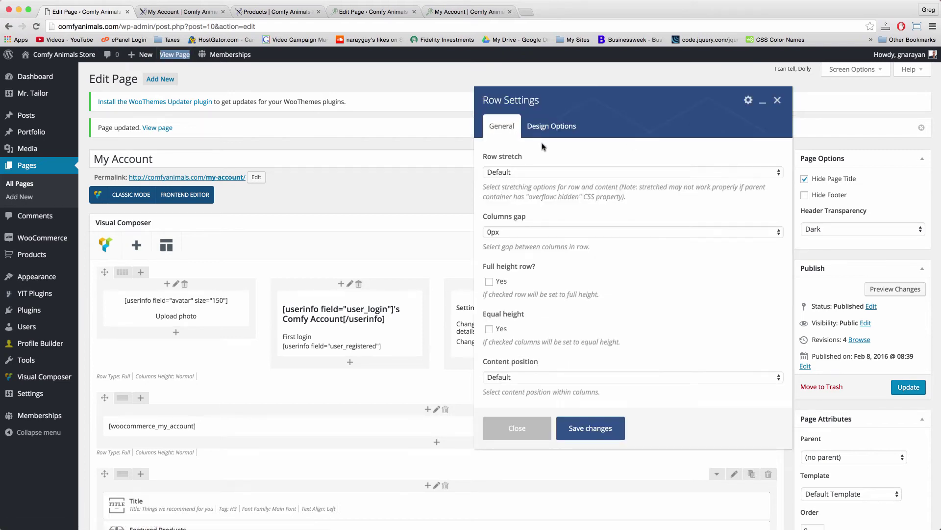
left_click(549, 132)
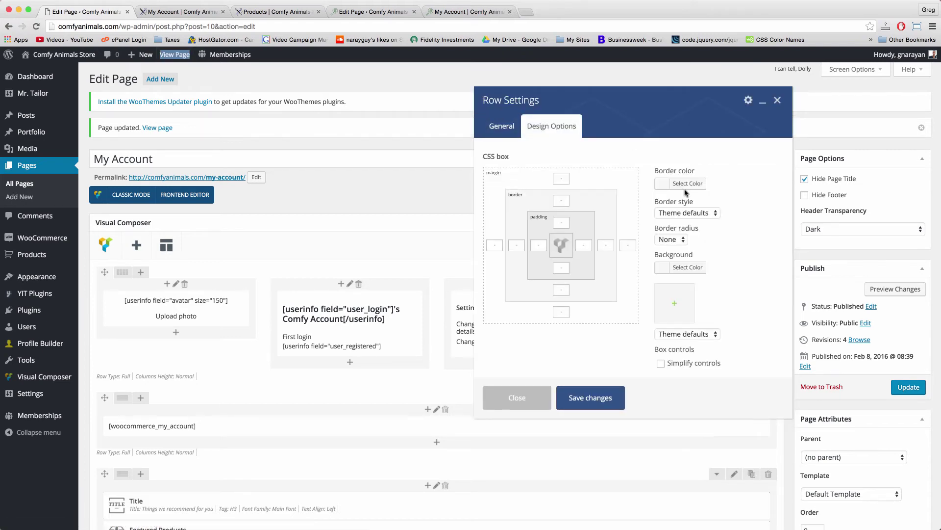
left_click(661, 268)
left_click(687, 296)
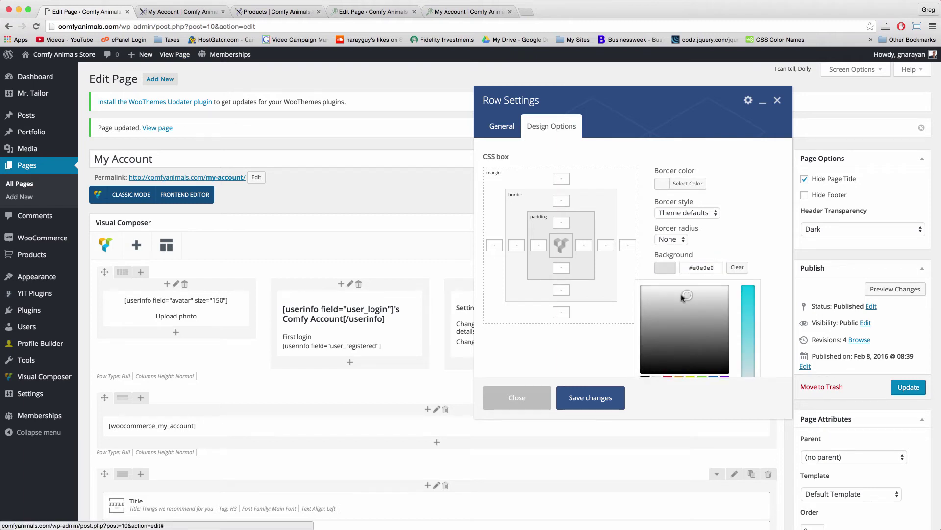
left_click(688, 297)
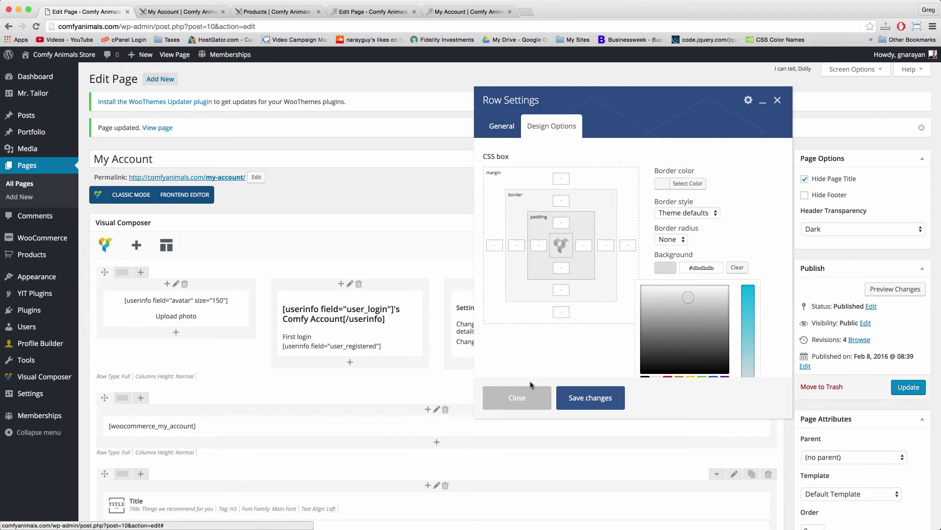
left_click(595, 406)
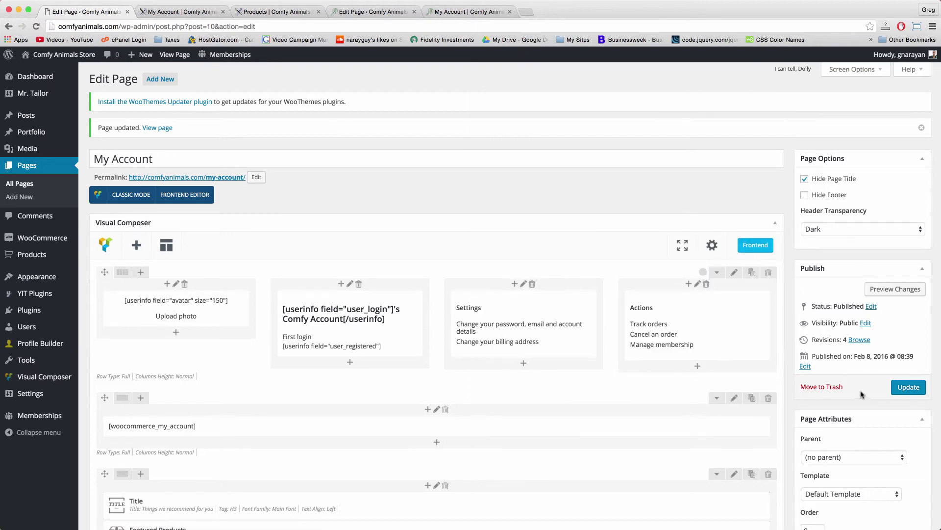
Update the My Account page and return to the storefront account tab
left_click(907, 389)
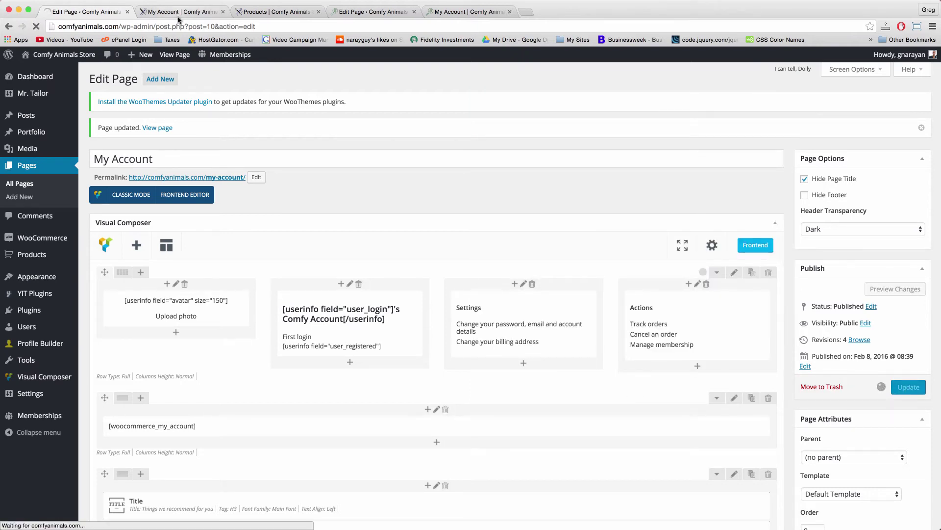
left_click(189, 13)
left_click(191, 27)
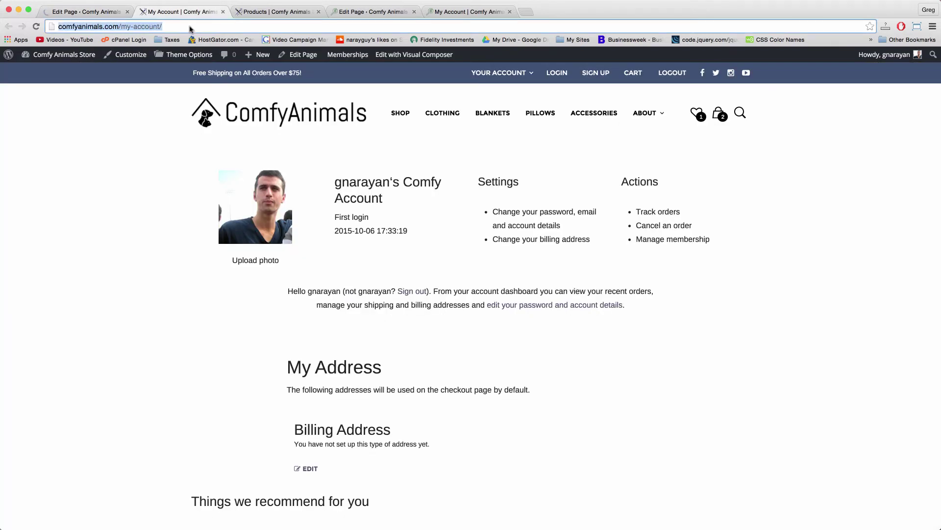
Reload the storefront My Account page to show the grey panel, then open the account details page
key("Return")
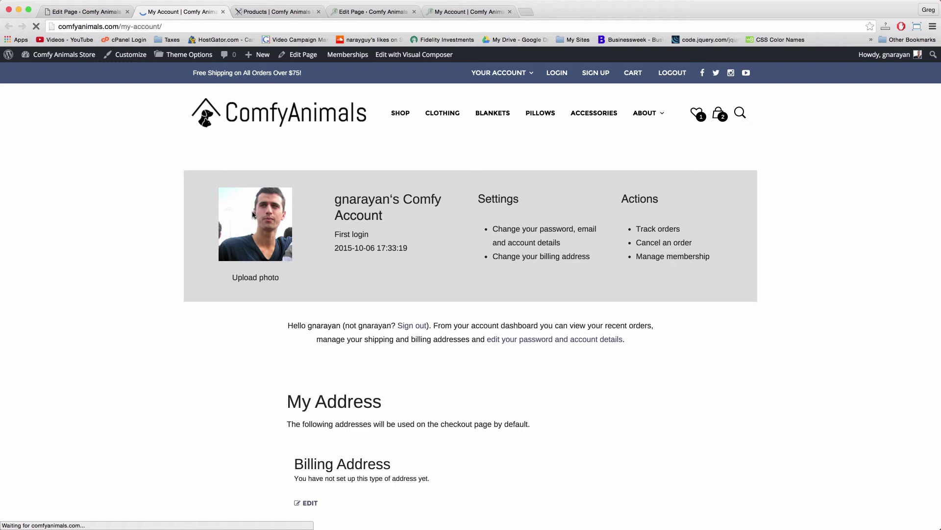
scroll(162, 240, "down", 3)
scroll(161, 238, "up", 3)
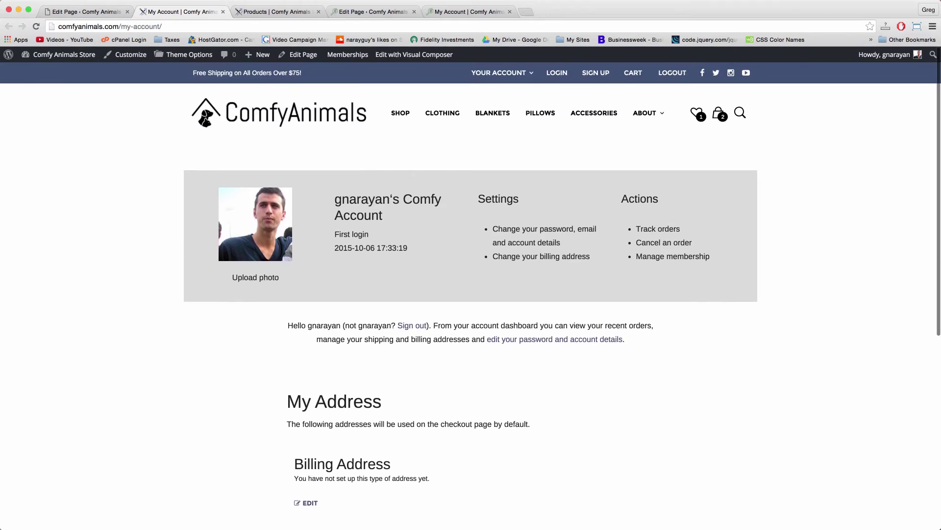
left_click(544, 229)
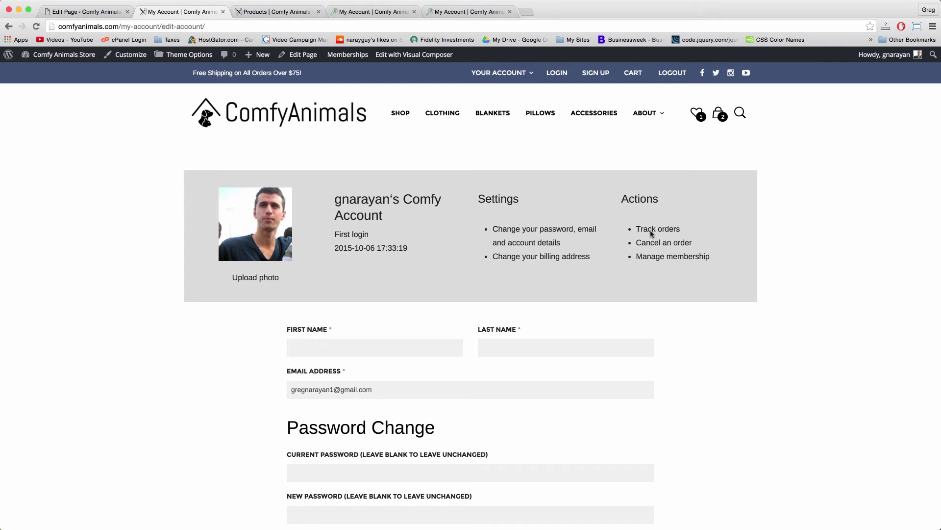
Link Track orders in the Actions block to the copied Your Orders page address
mouse_move(499, 73)
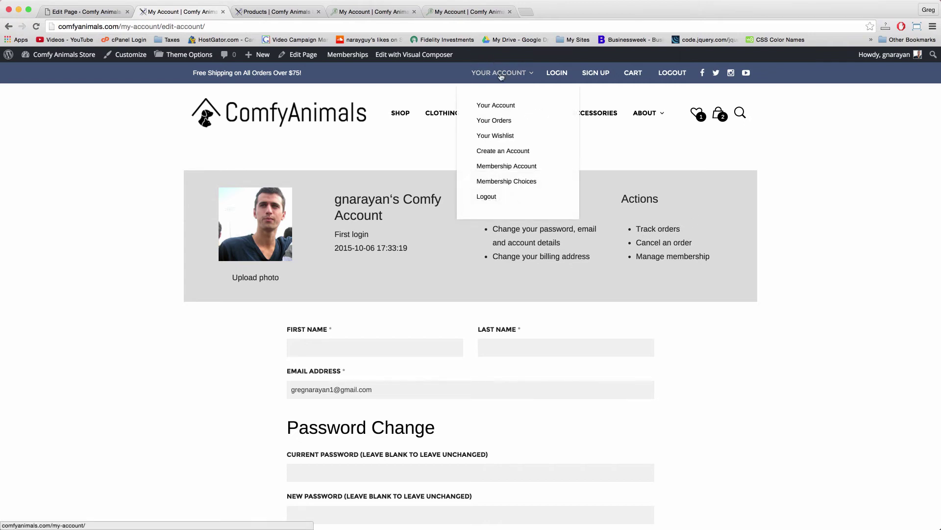
right_click(491, 125)
left_click(515, 165)
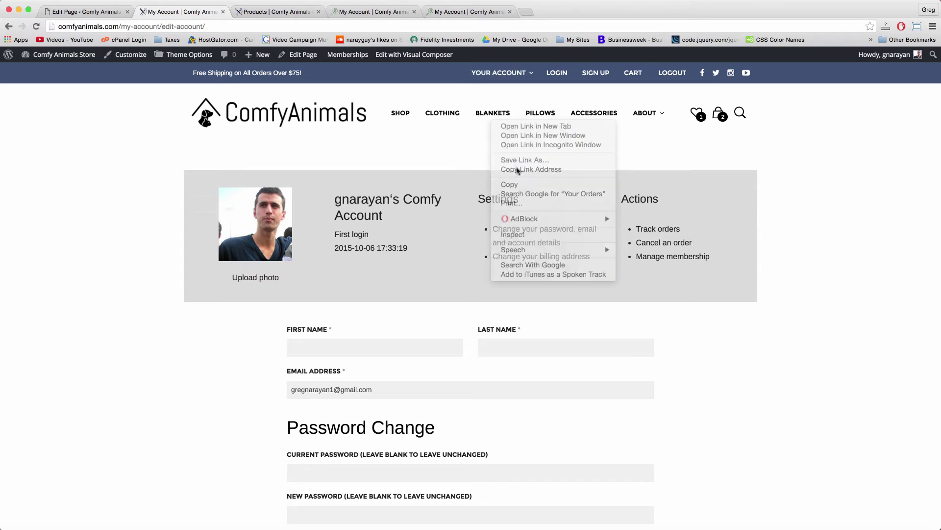
left_click(71, 10)
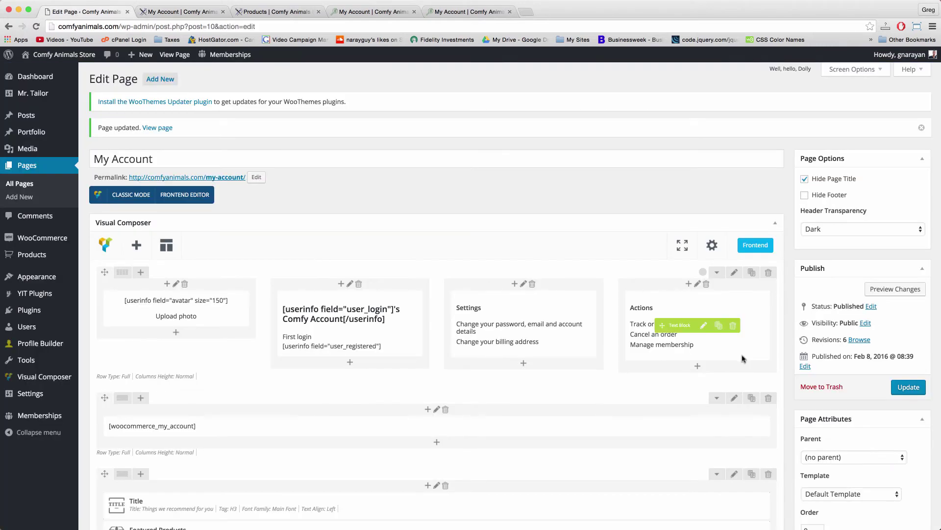
left_click(704, 326)
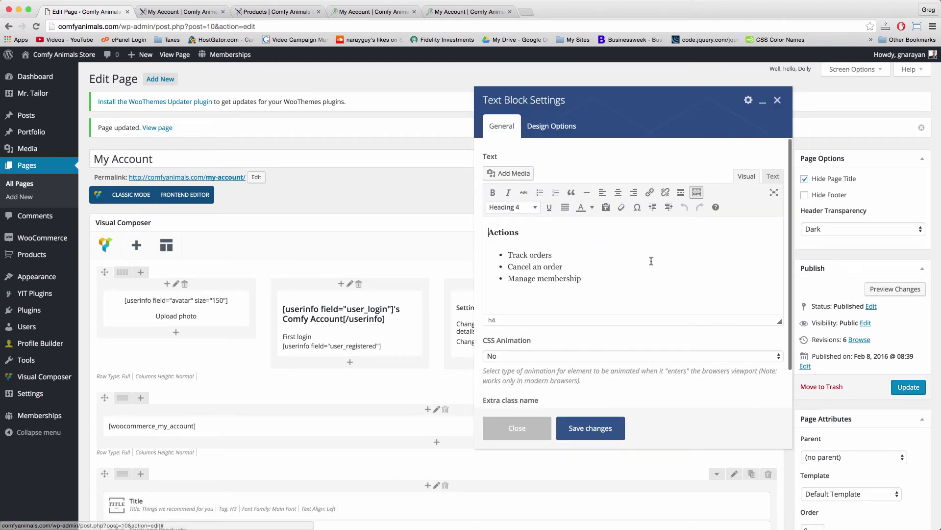
left_click_drag(554, 256, 506, 256)
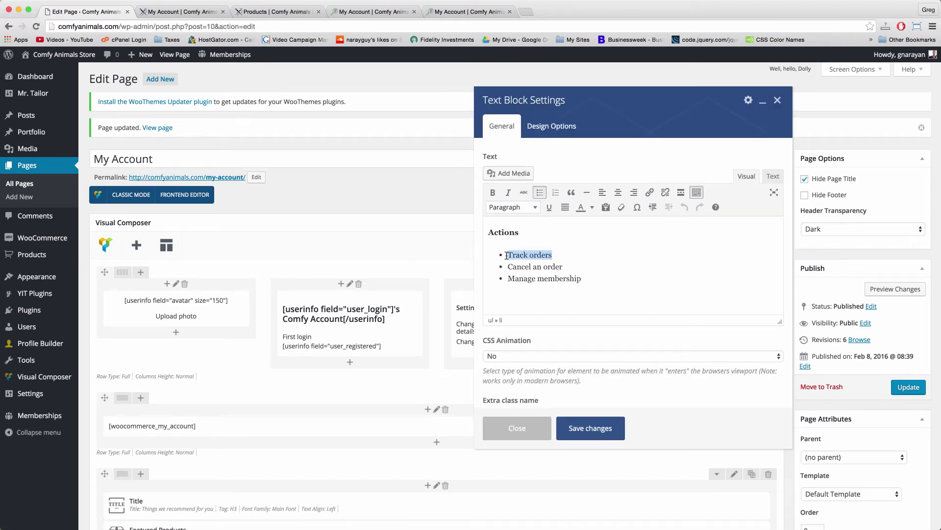
left_click(648, 194)
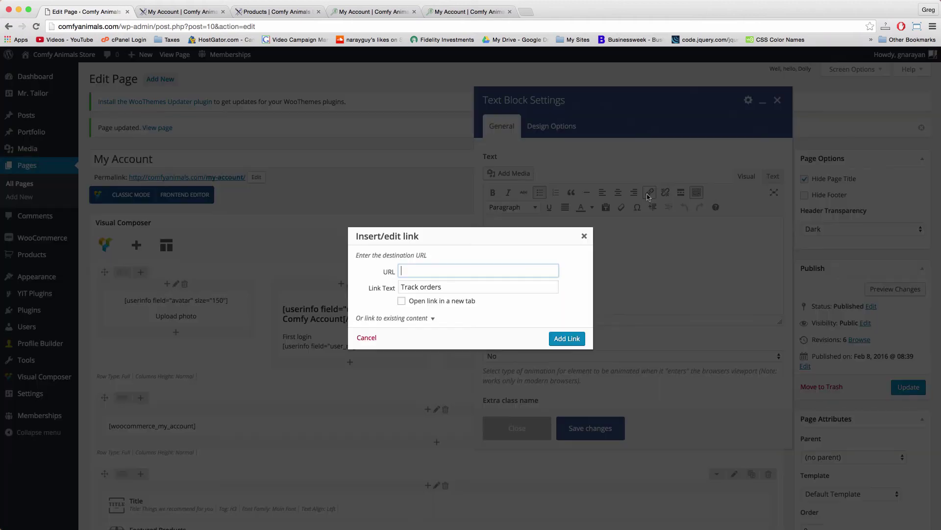
key("ctrl+v")
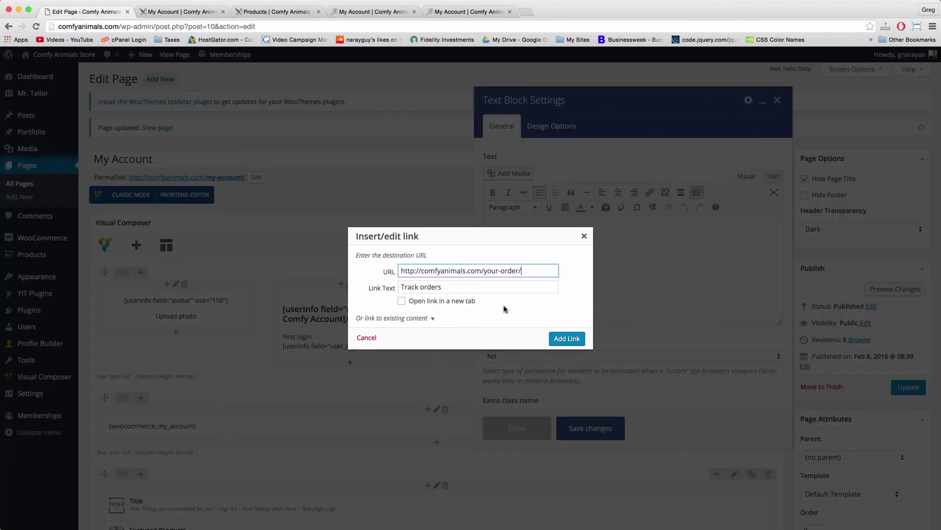
left_click(565, 338)
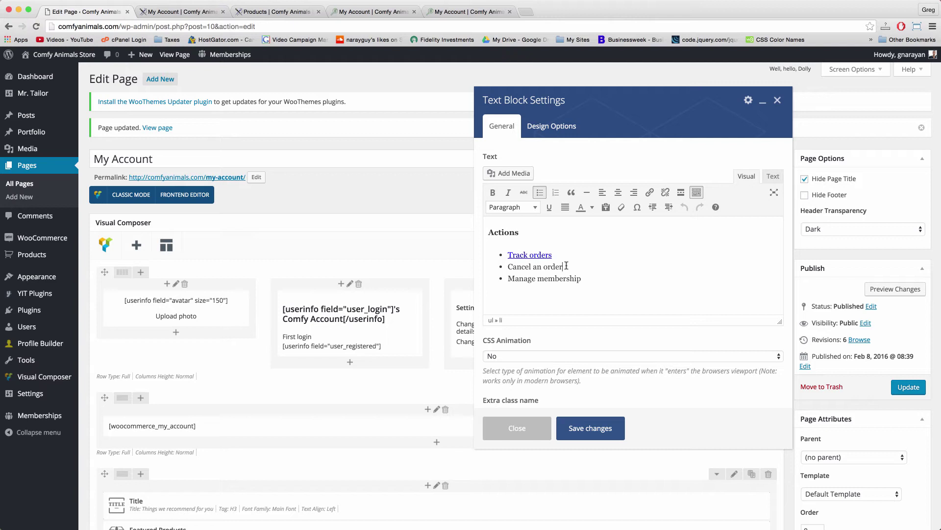
Link Cancel an order in the Actions block to the Contact page address
left_click(174, 12)
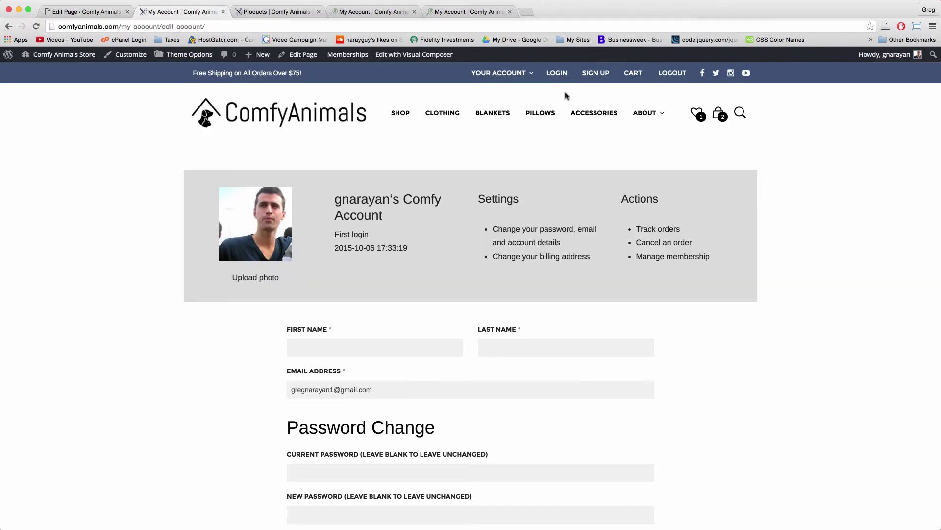
mouse_move(647, 114)
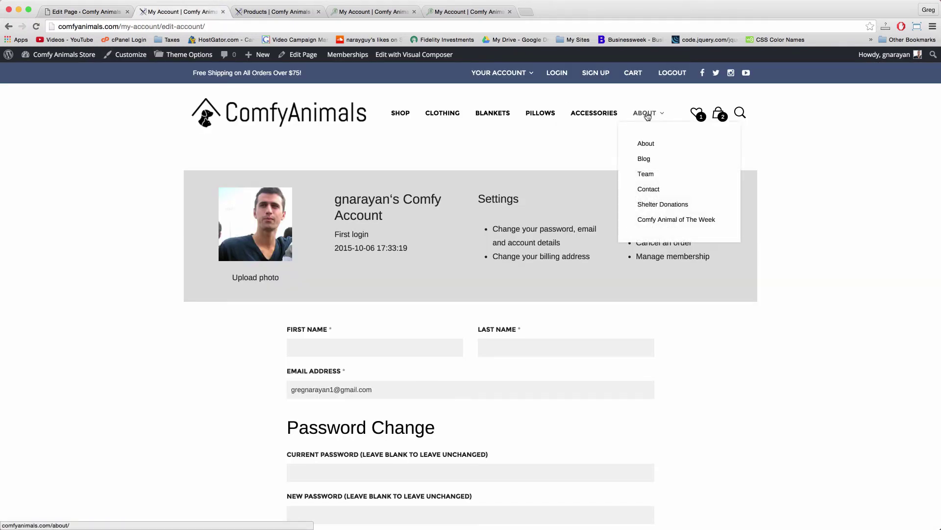
right_click(648, 189)
left_click(666, 239)
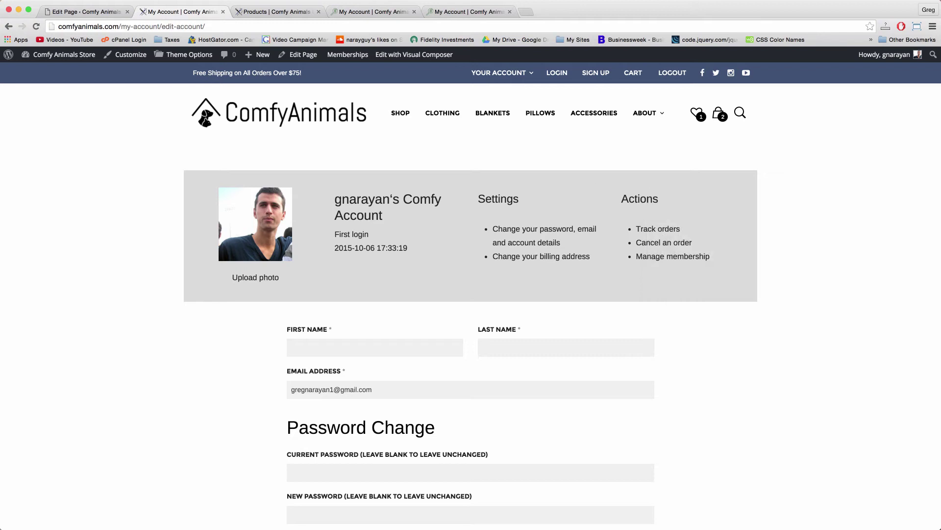
left_click(82, 11)
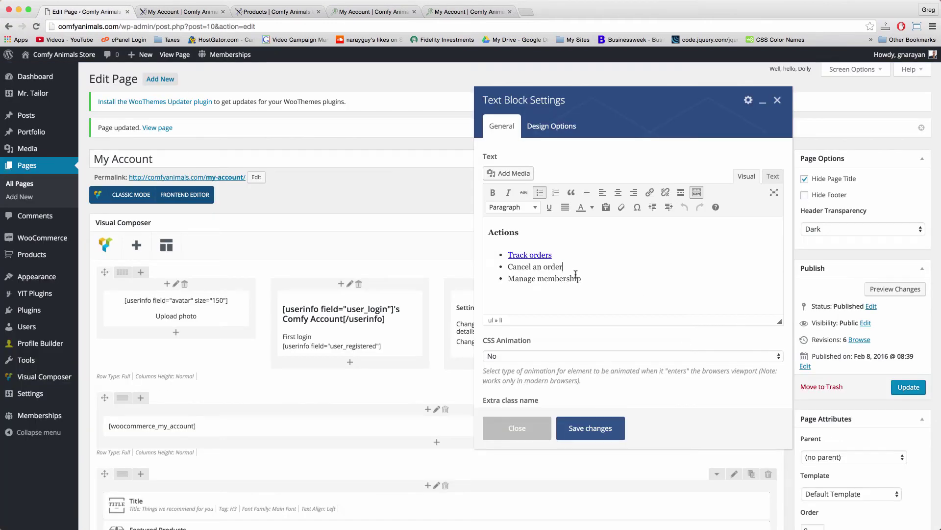
left_click_drag(563, 268, 506, 269)
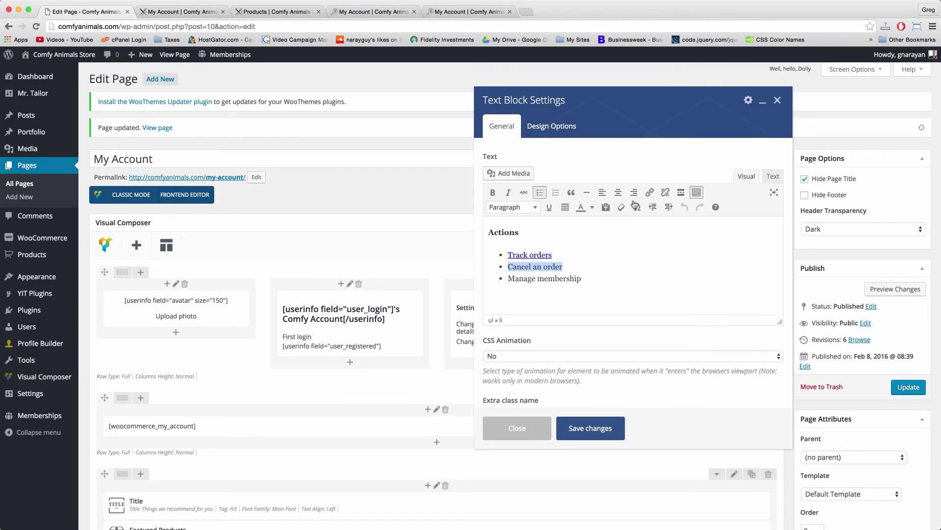
left_click(649, 194)
key("super+v")
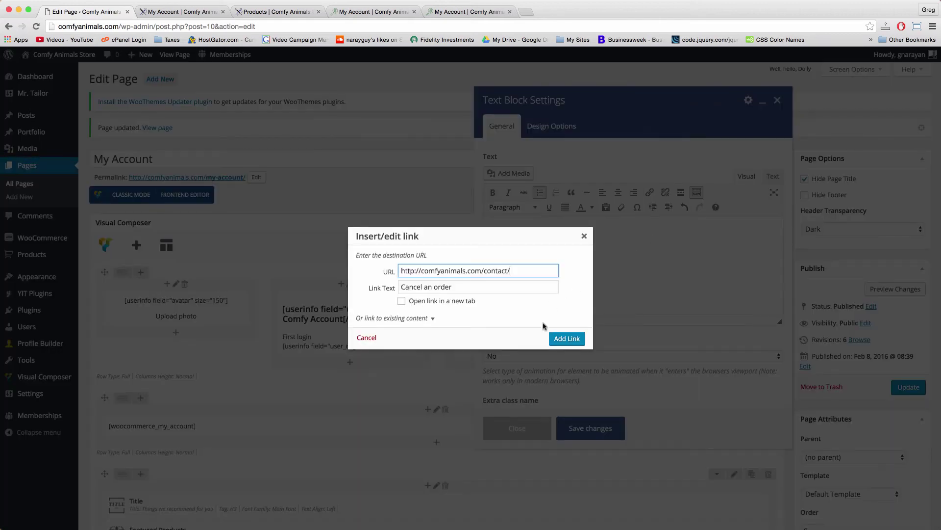
left_click(560, 338)
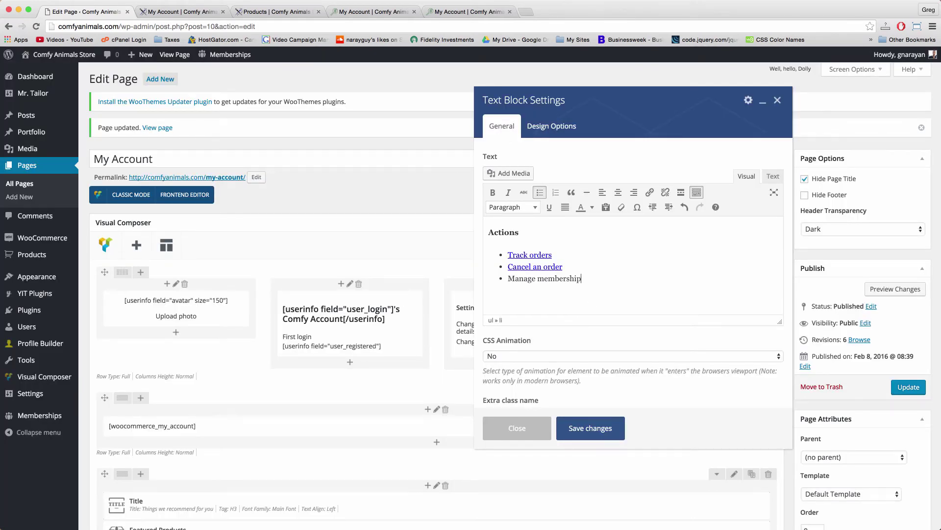
left_click(181, 11)
mouse_move(497, 84)
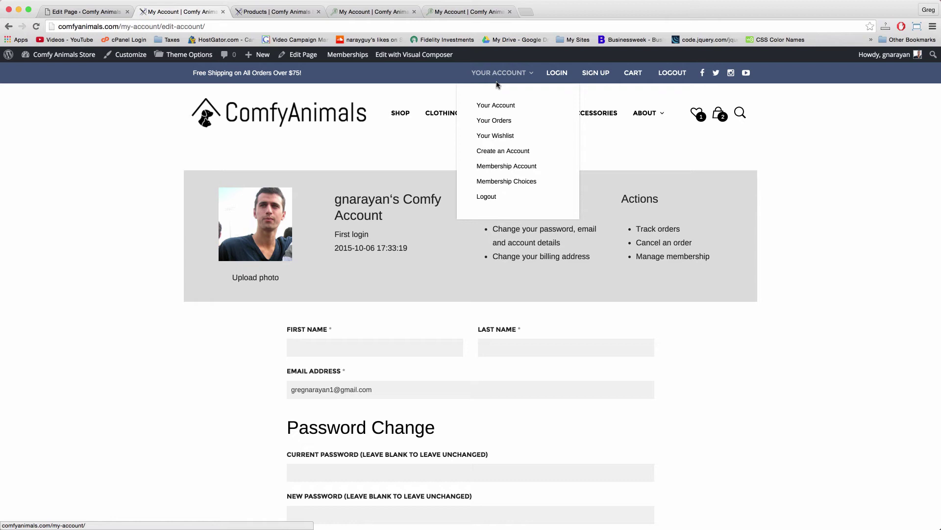
right_click(506, 169)
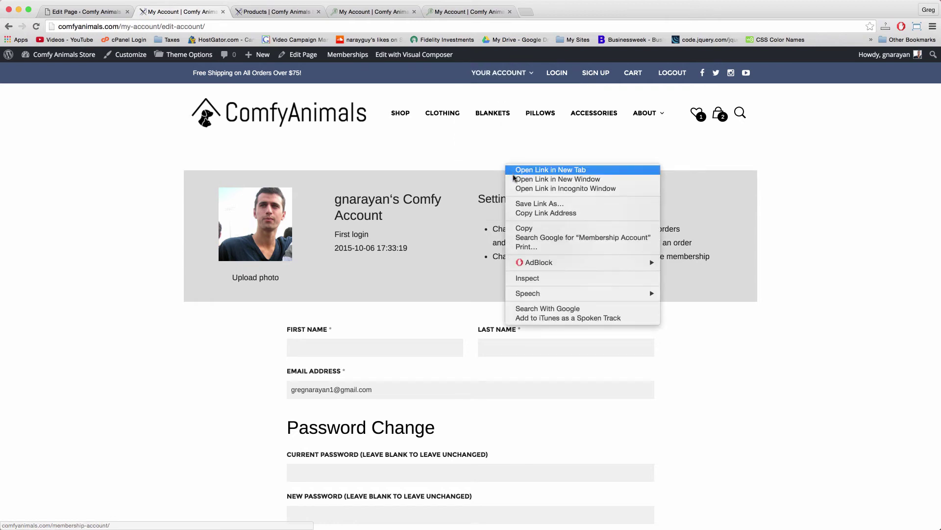
left_click(533, 213)
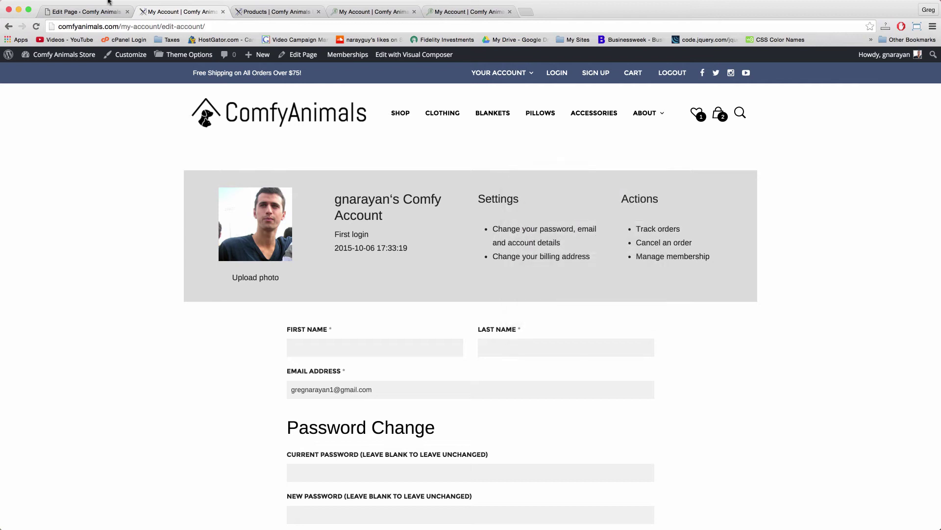
left_click(79, 8)
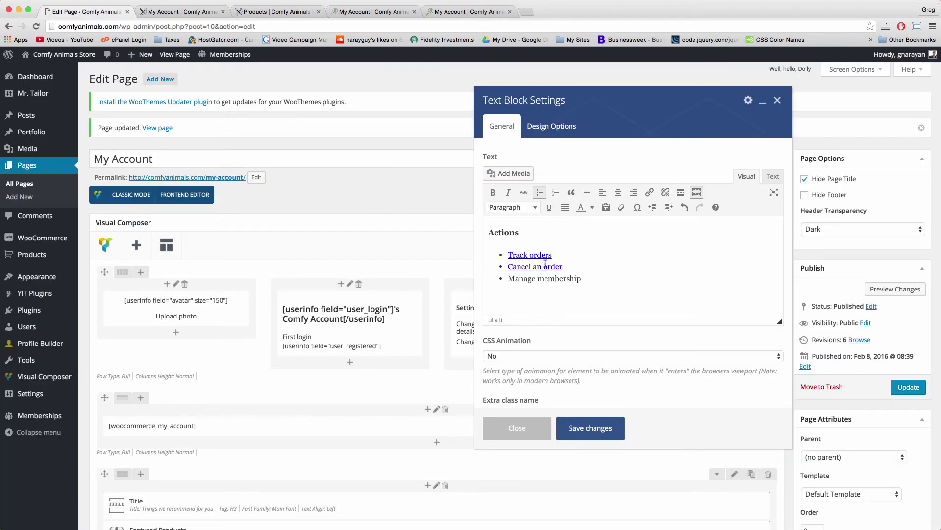
left_click_drag(585, 280, 514, 279)
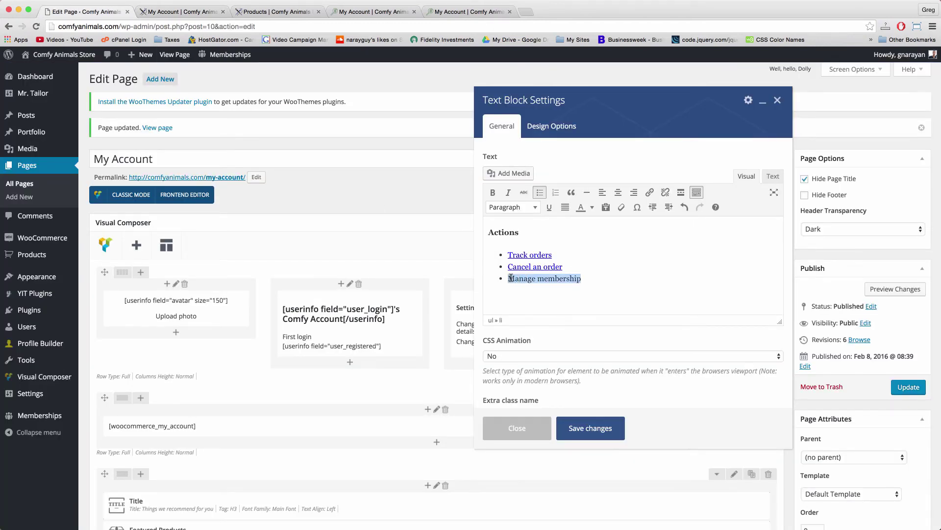
left_click(649, 192)
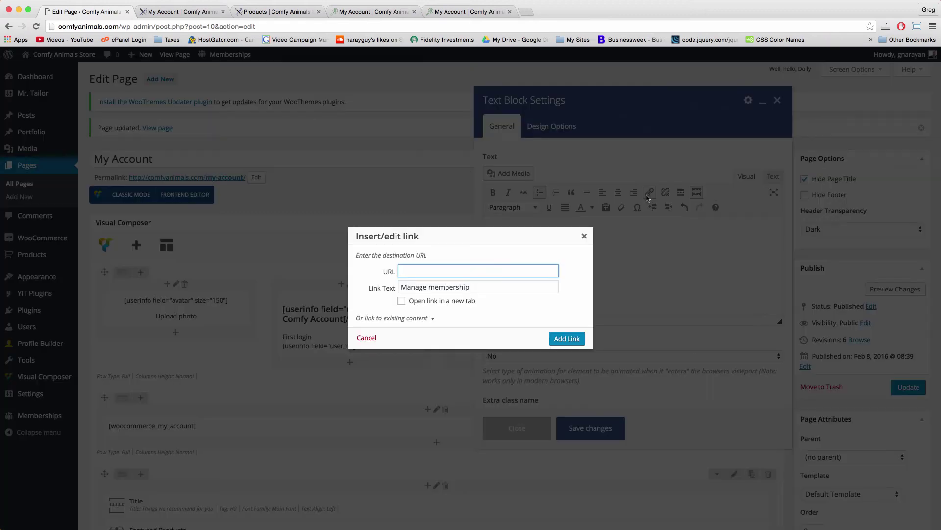
key("super+v")
left_click(560, 337)
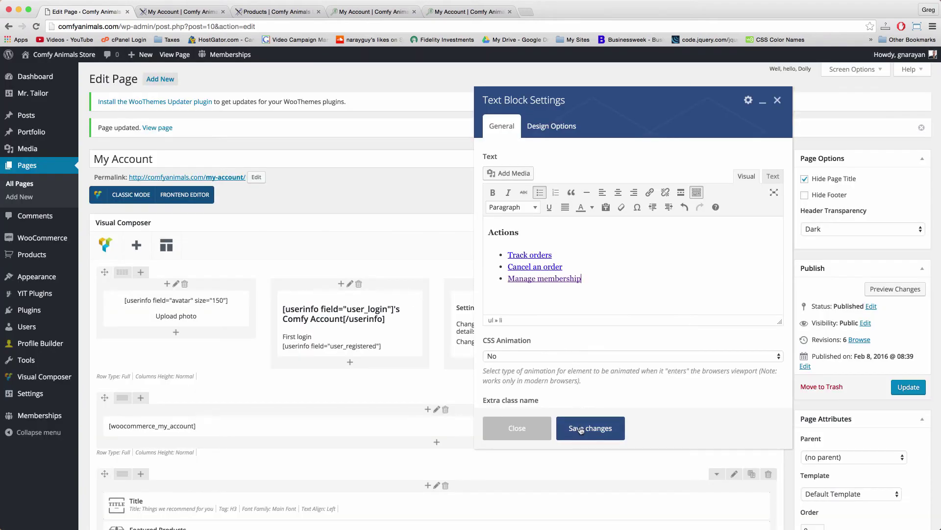
left_click(580, 429)
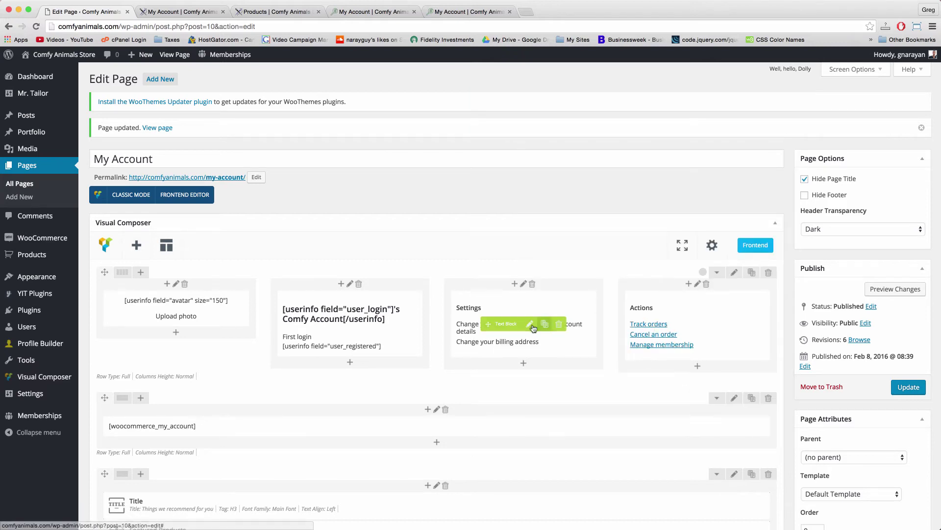
left_click(528, 325)
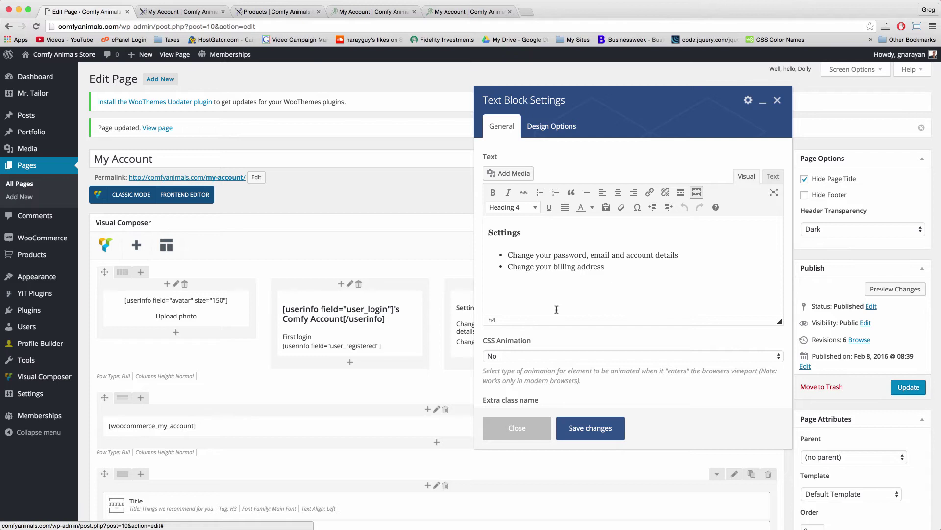
left_click(630, 271)
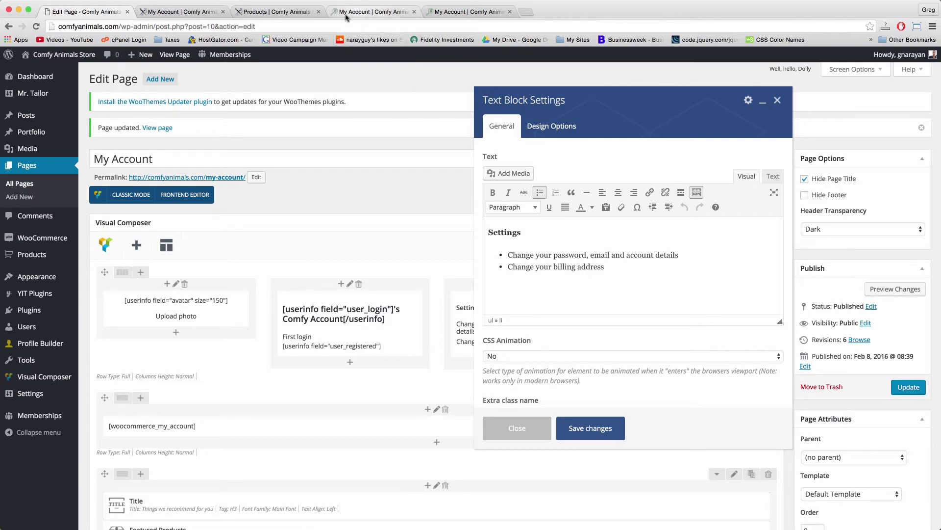
Link the 'Change your password, email and account details' bullet to the account details page address
left_click(186, 13)
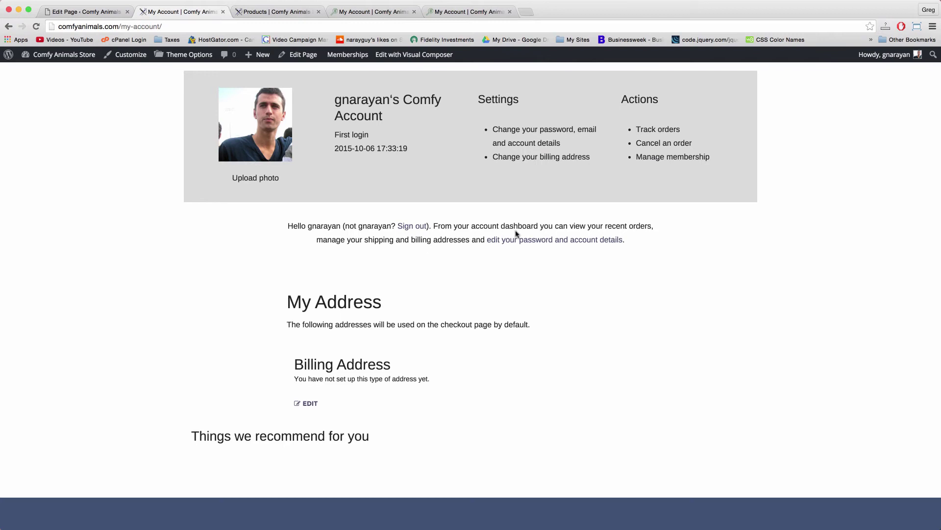
left_click(549, 241)
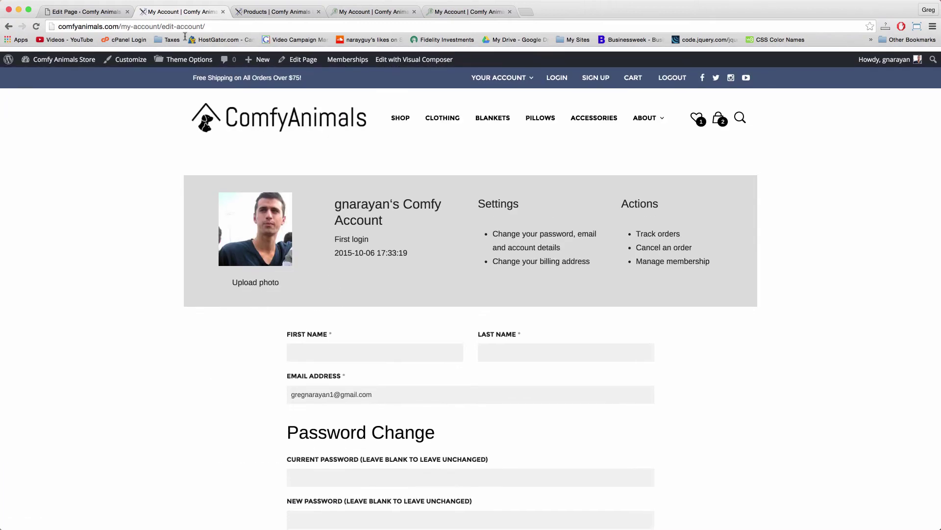
right_click(185, 26)
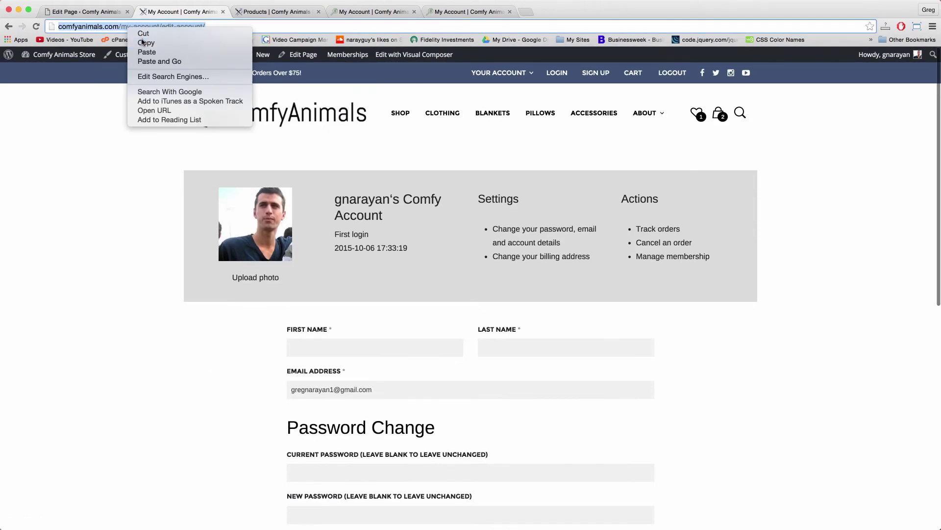
left_click(83, 12)
left_click_drag(682, 253, 508, 258)
left_click(650, 192)
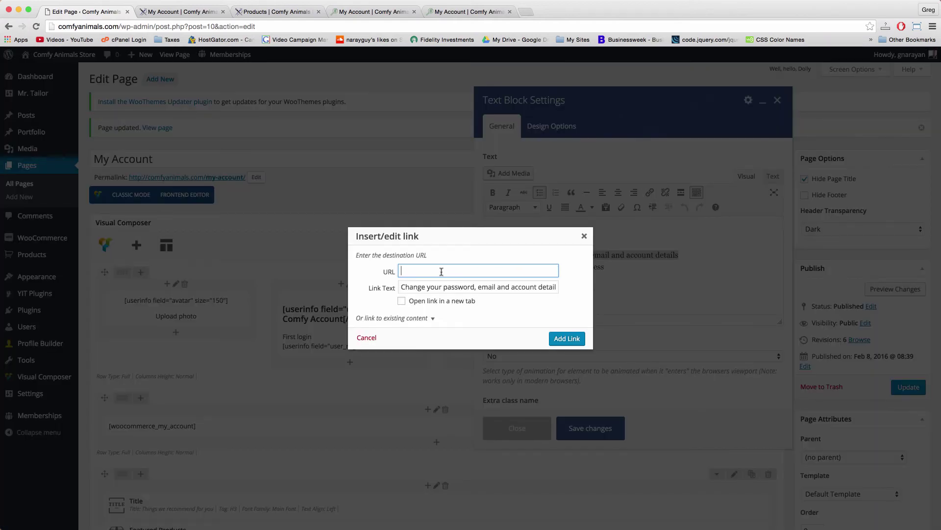
key("ctrl+v")
left_click(564, 338)
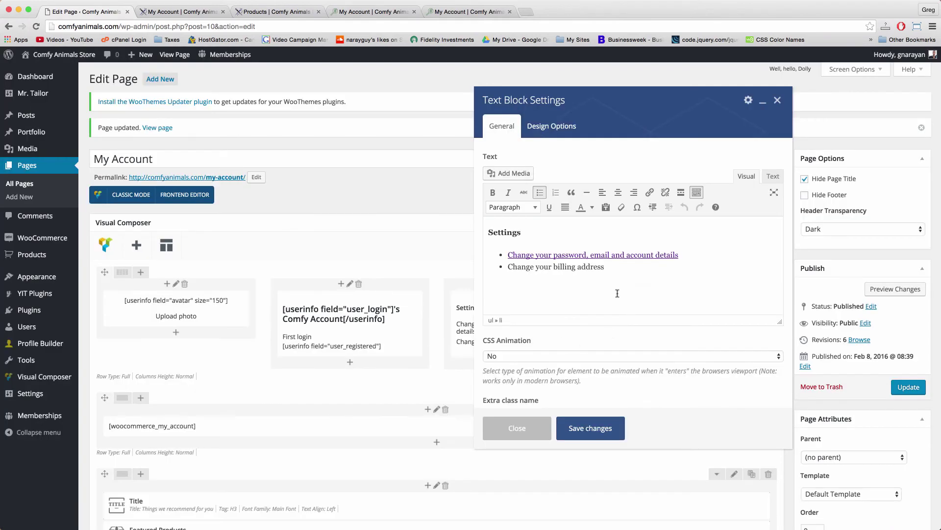
Select the Change your billing address line and start adding its link
key("ctrl+Tab")
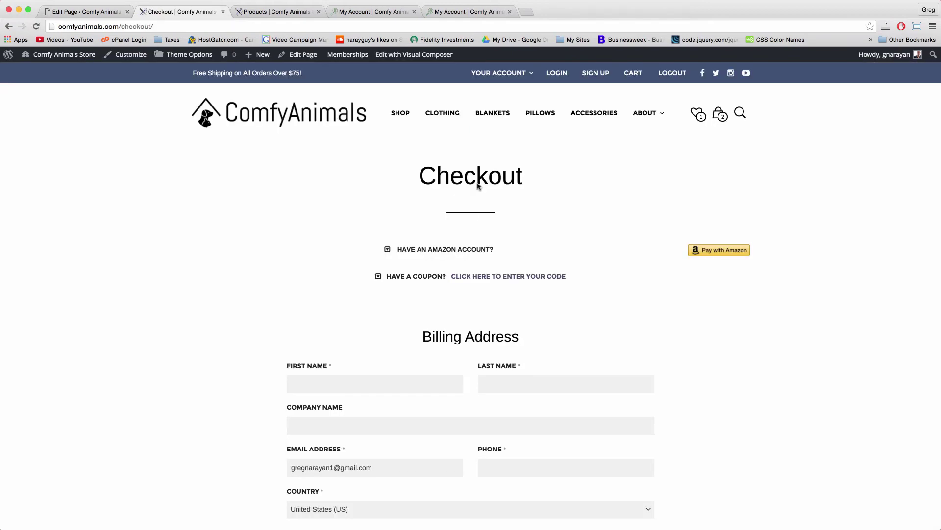
left_click(96, 13)
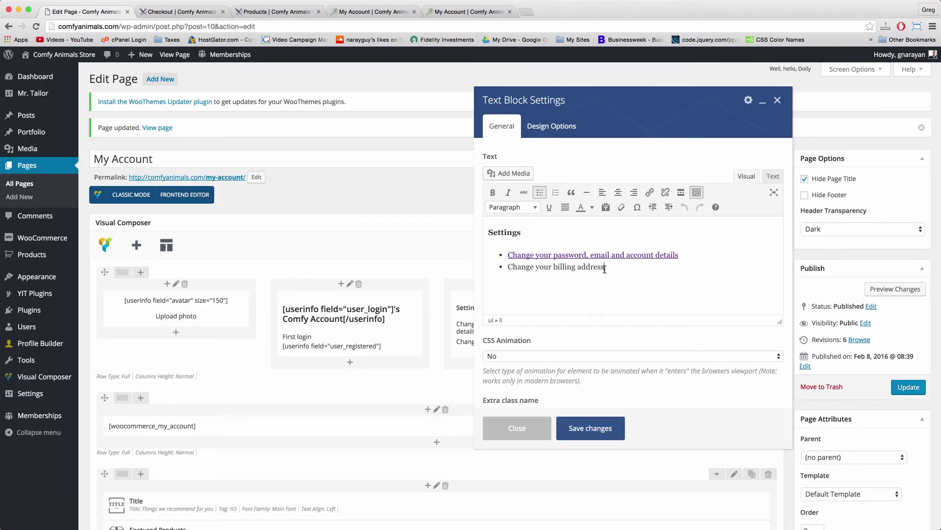
left_click_drag(608, 269, 506, 269)
left_click(649, 192)
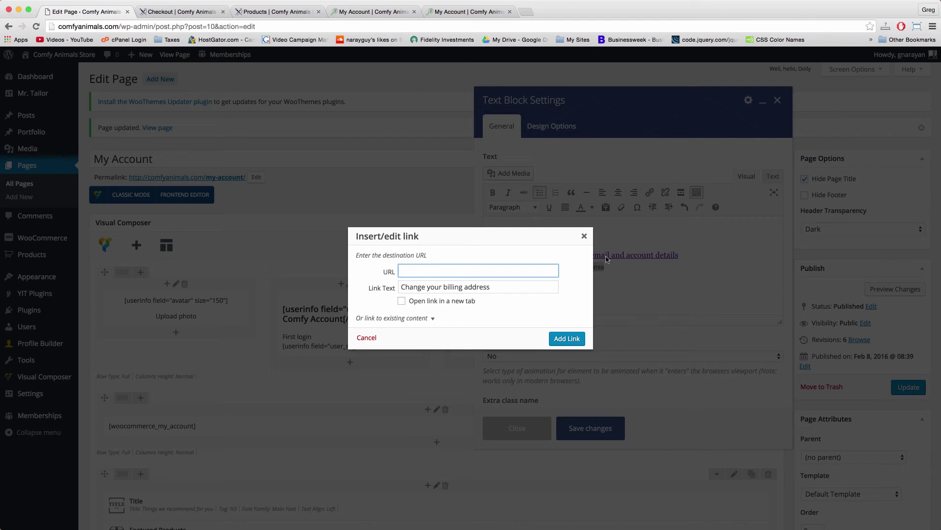
key("super+v")
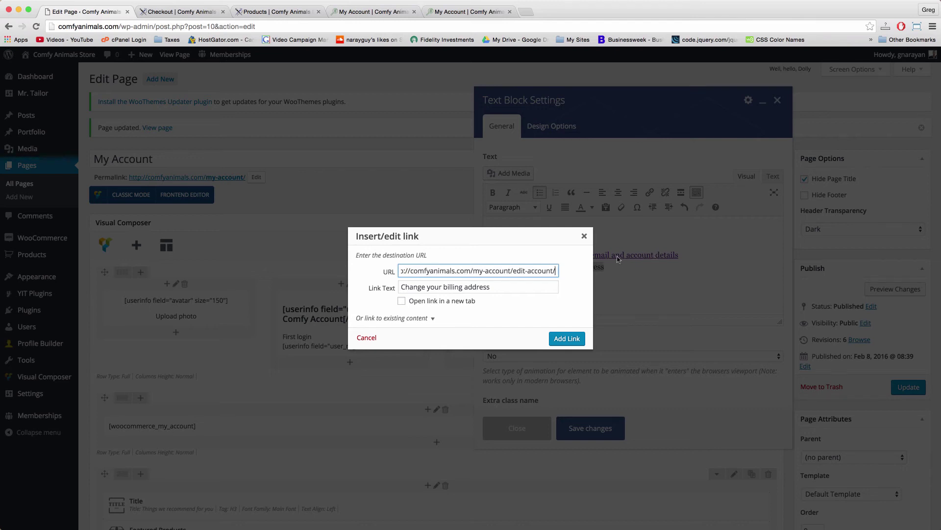
key("super+Left")
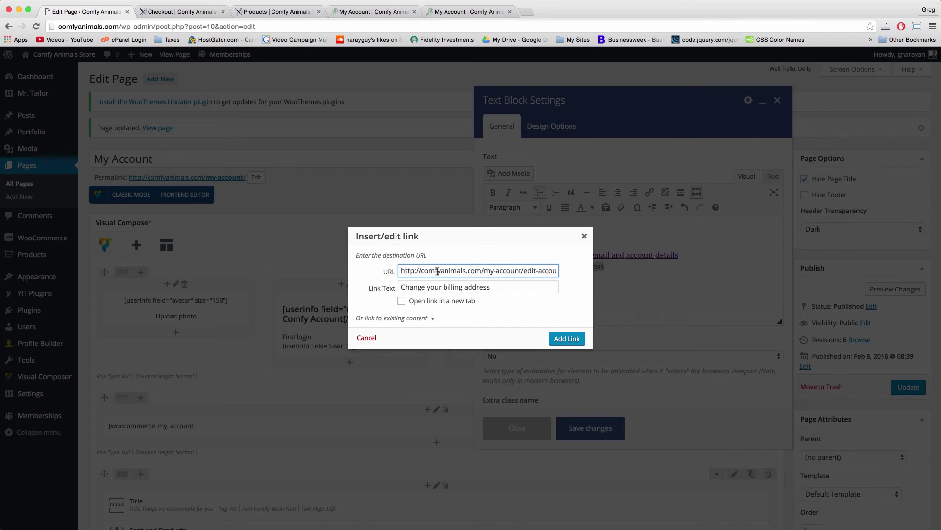
triple_click(481, 272)
left_click(478, 271)
left_click_drag(478, 271, 407, 268)
left_click(462, 270)
left_click_drag(483, 271, 560, 274)
left_click(556, 271)
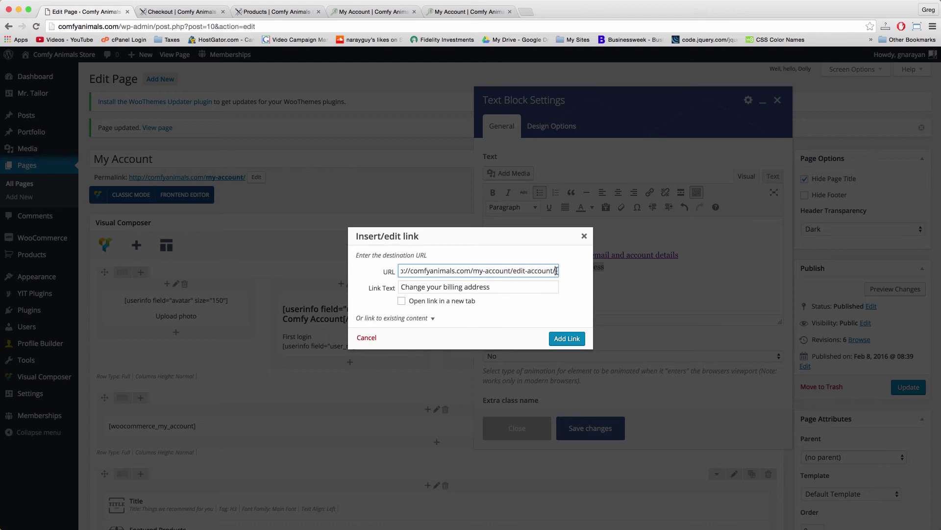
type("billing")
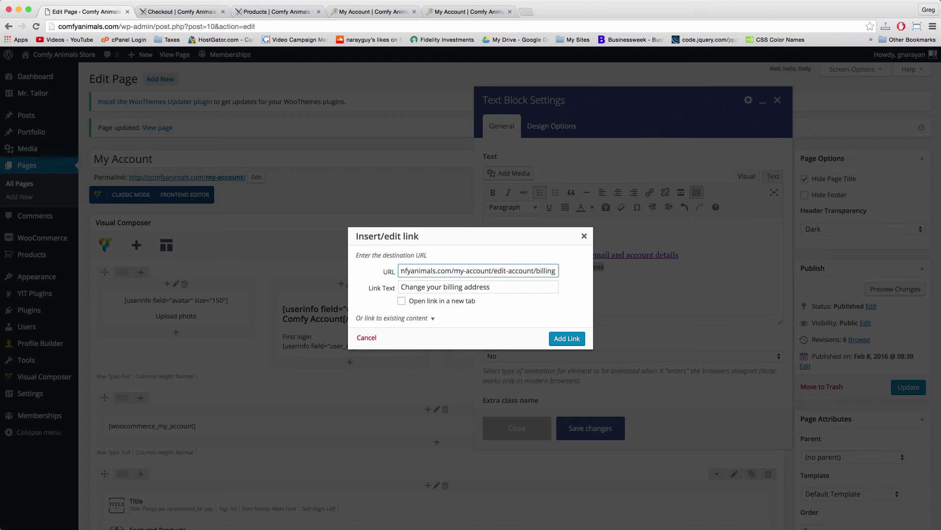
left_click(576, 334)
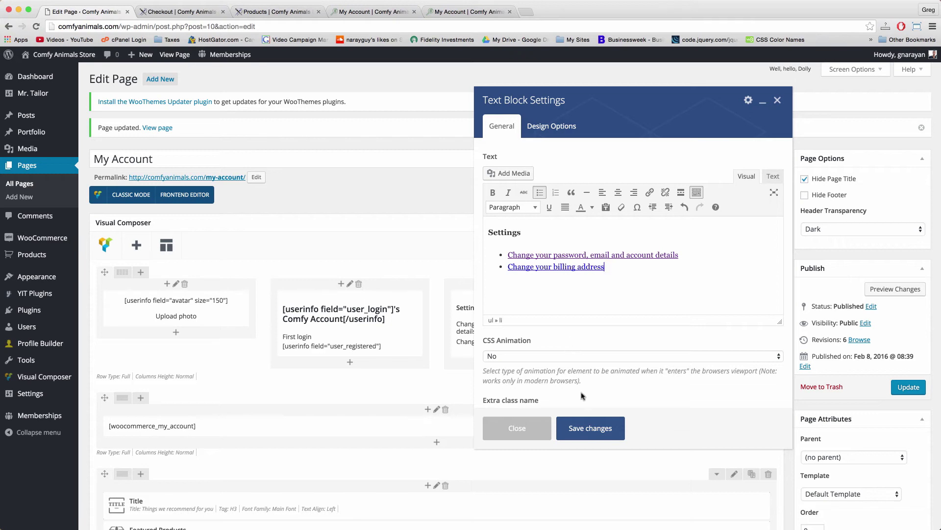
left_click(588, 438)
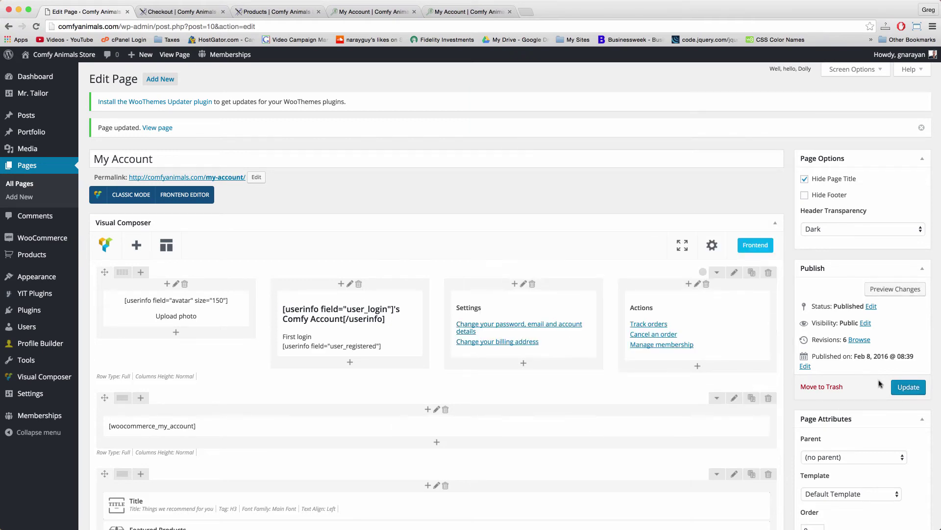
left_click(897, 389)
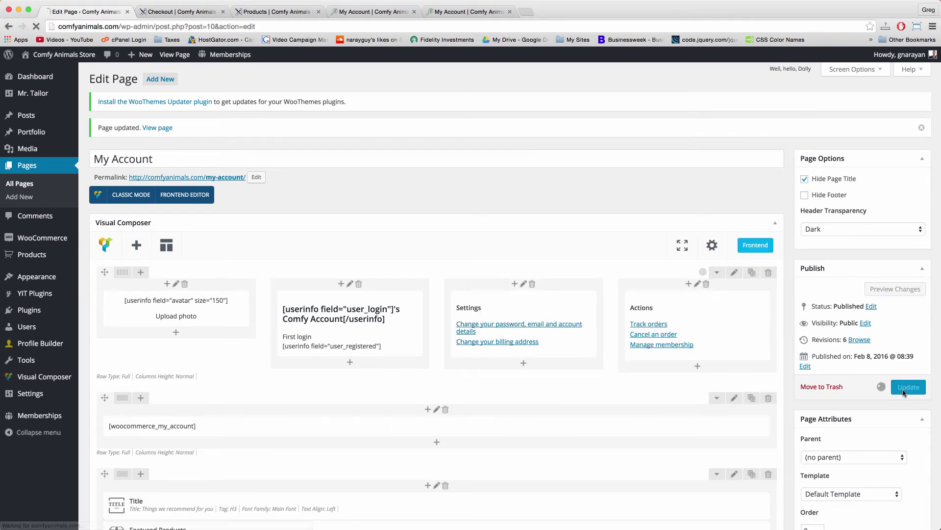
On the live store, open My Account and test the billing address and password Settings links
left_click(364, 12)
left_click(542, 267)
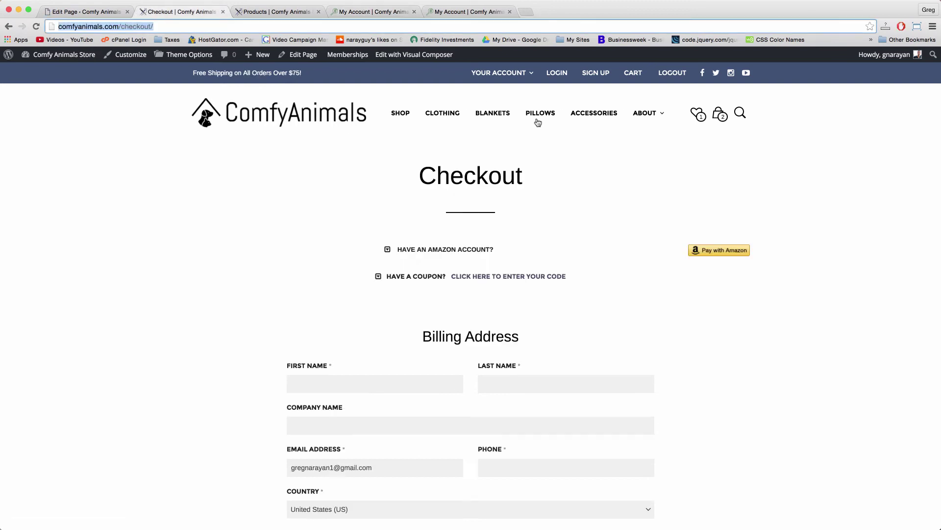
left_click(503, 81)
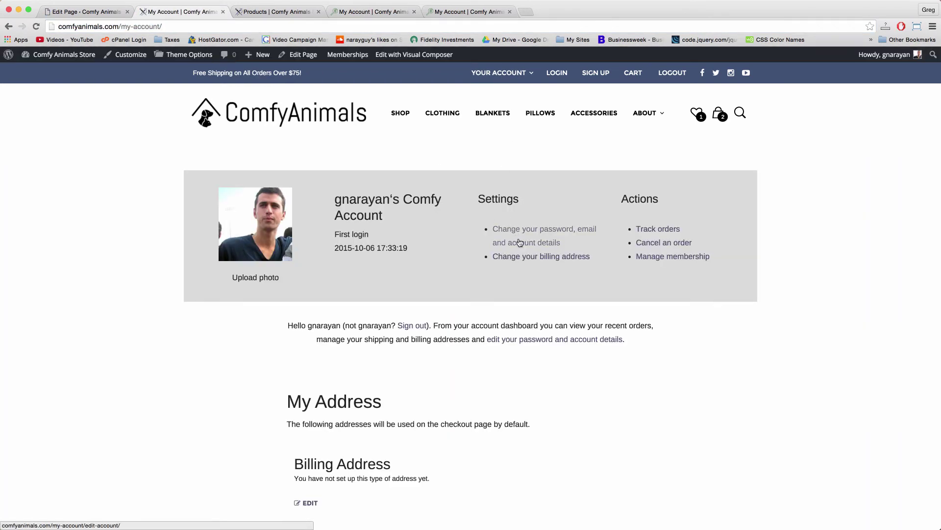
left_click(526, 258)
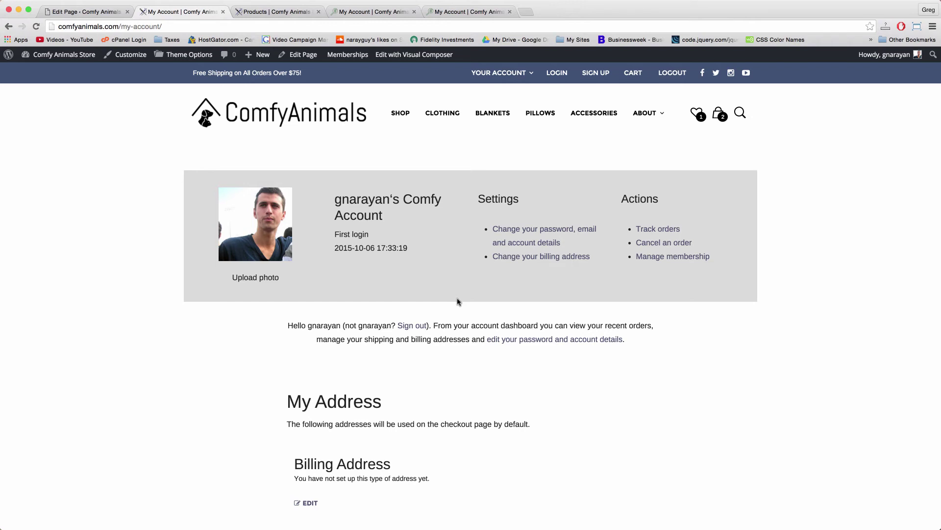
left_click(522, 260)
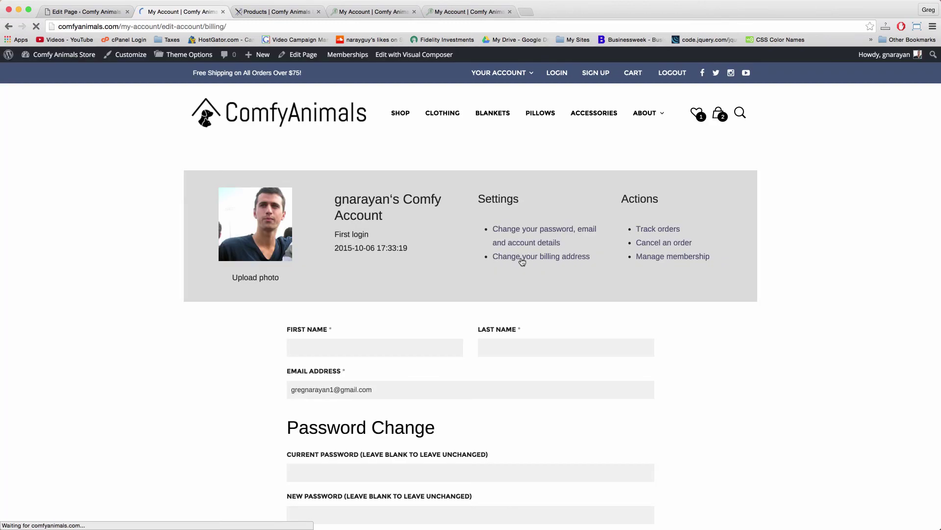
left_click(526, 234)
Try the First Name, Last Name and Email Address fields on the account details form
left_click(500, 343)
left_click(446, 388)
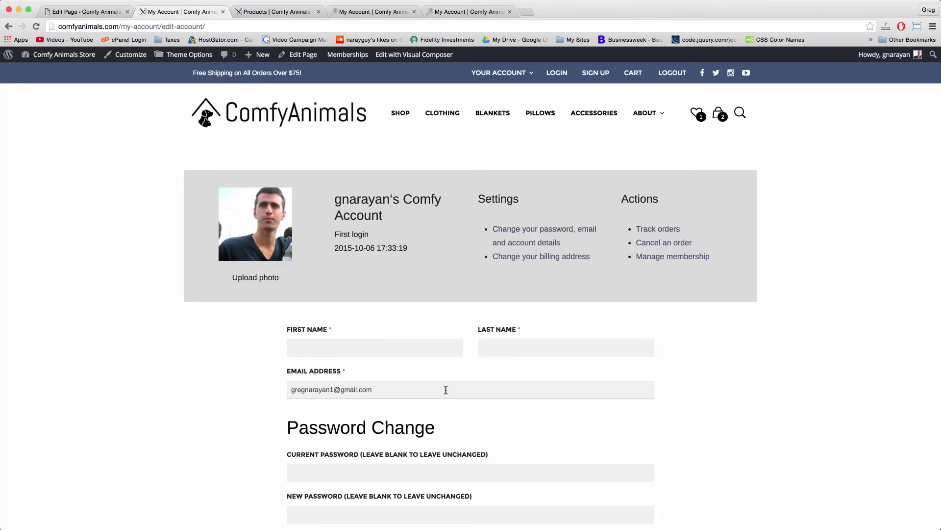
left_click(407, 344)
left_click(530, 341)
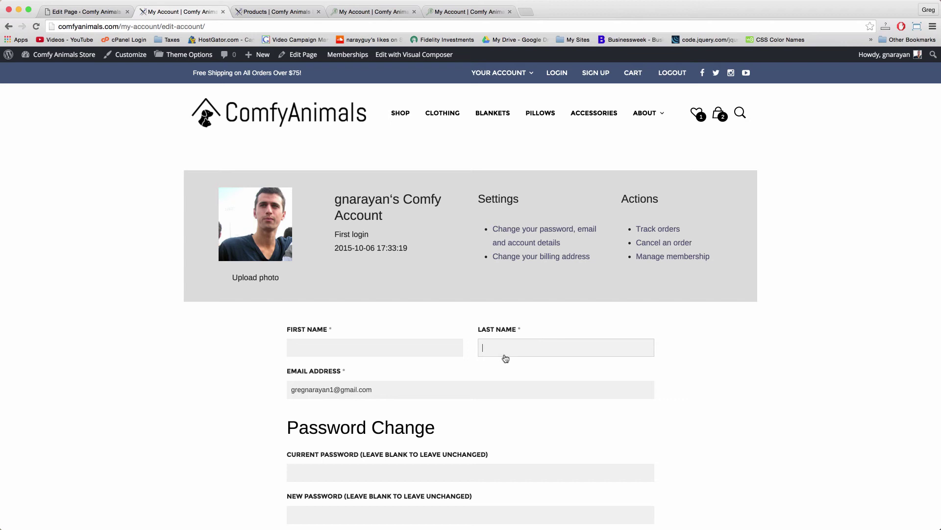
left_click(467, 387)
left_click(384, 347)
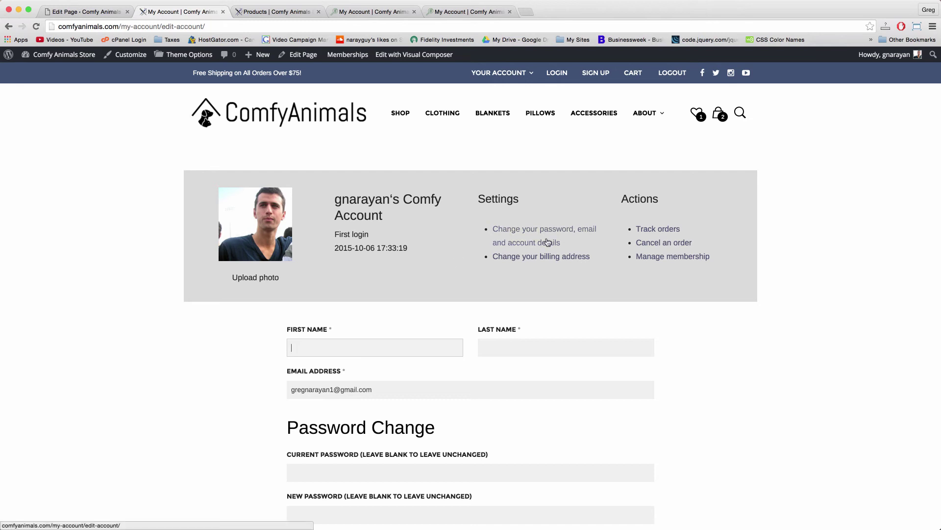
scroll(547, 242, "down", 5)
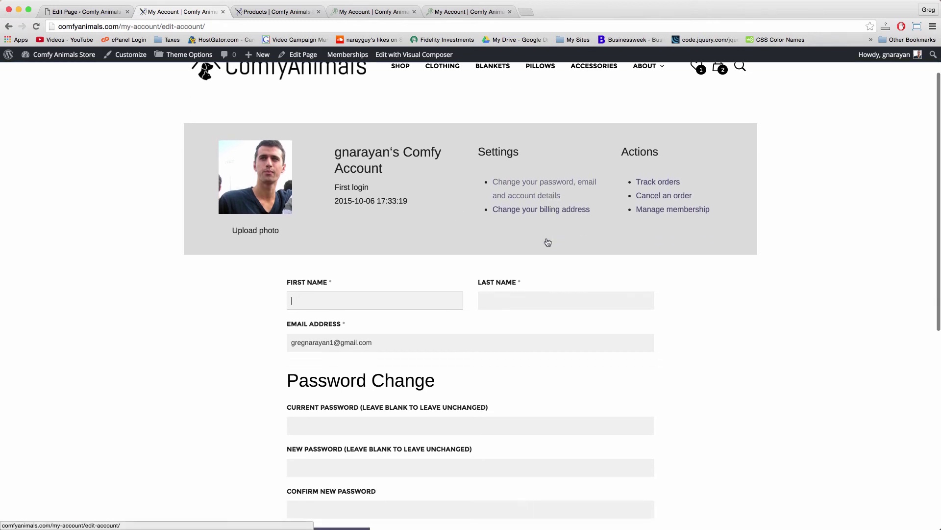
scroll(548, 242, "up", 5)
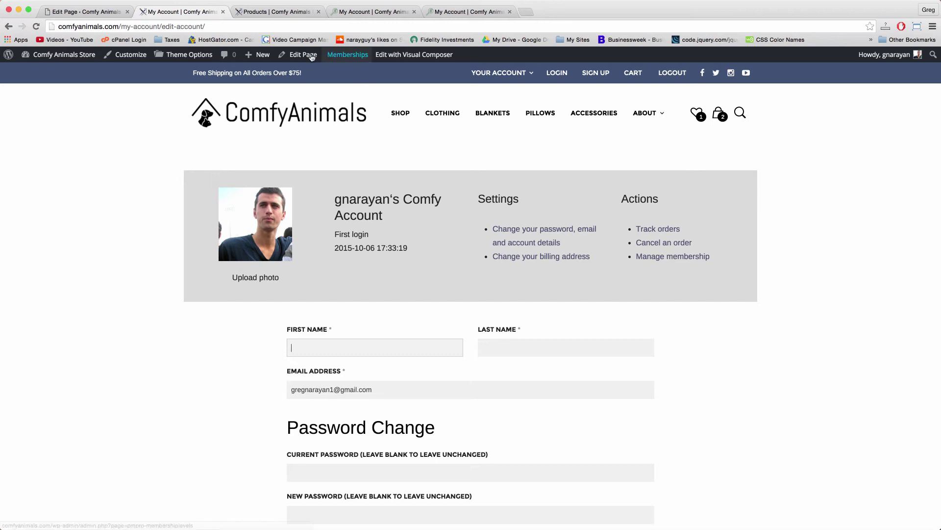
mouse_move(261, 55)
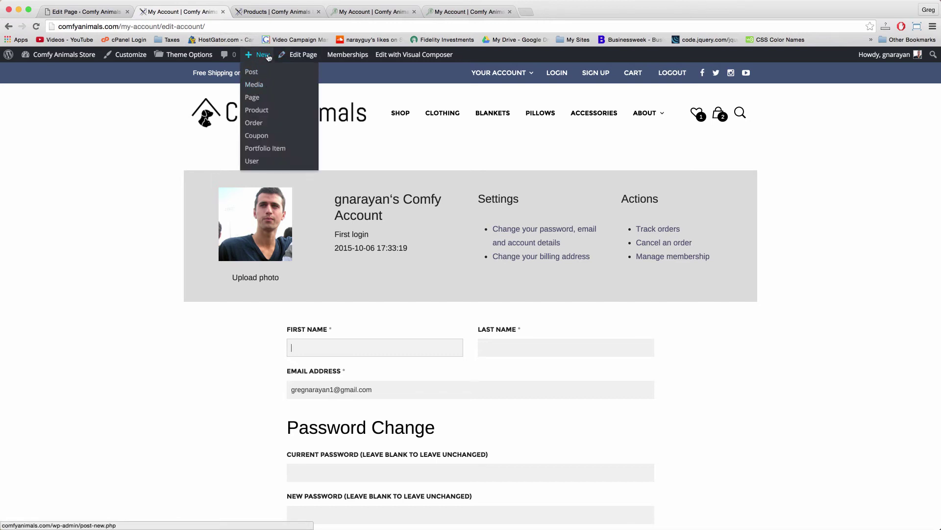
Create a new Visual Composer page titled 'Change Your Profile Picture' containing one text block
left_click(261, 102)
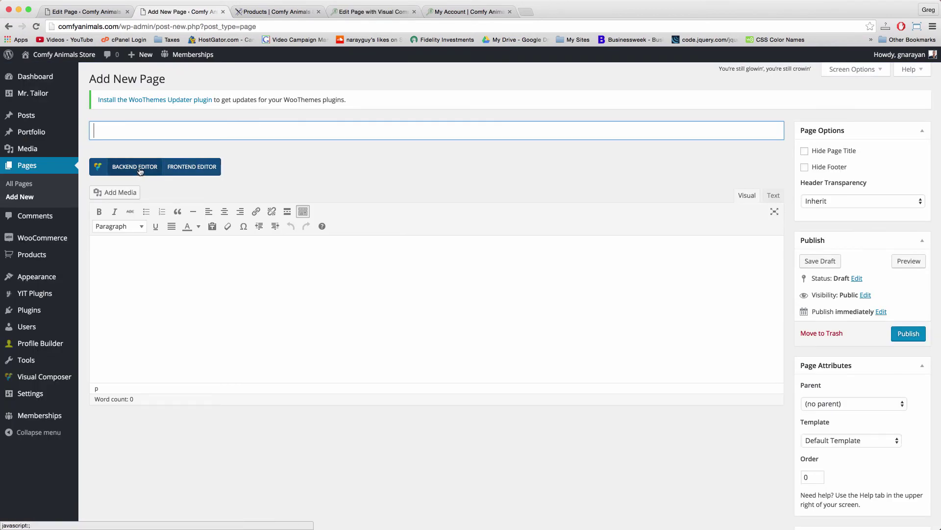
left_click(140, 170)
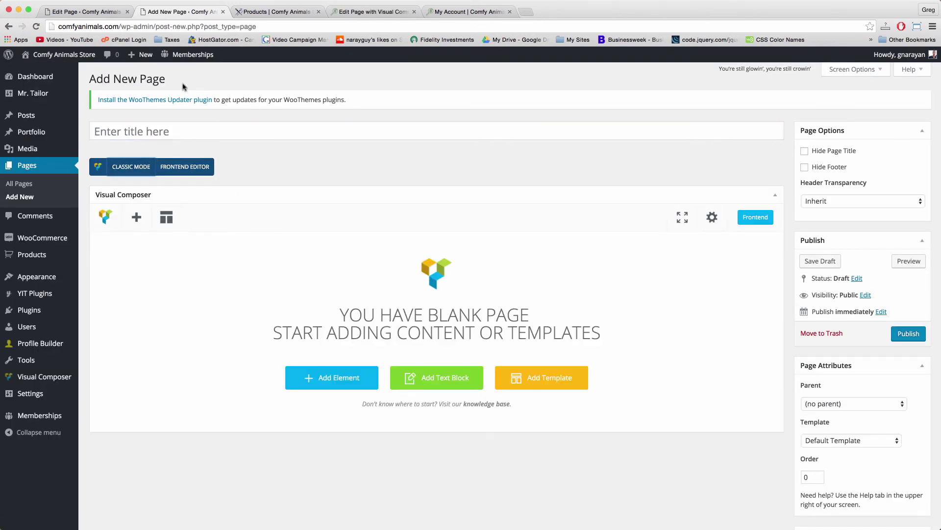
left_click(179, 128)
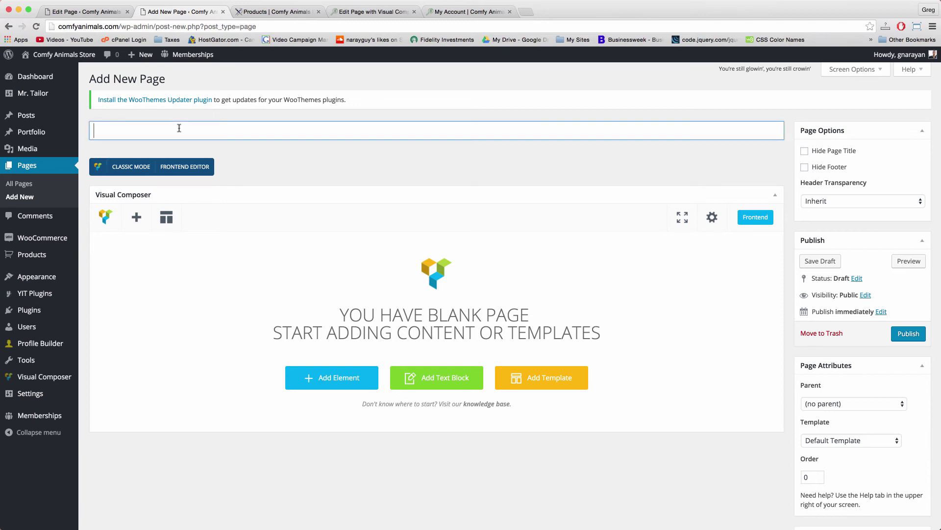
type("Change Your Profile Picture")
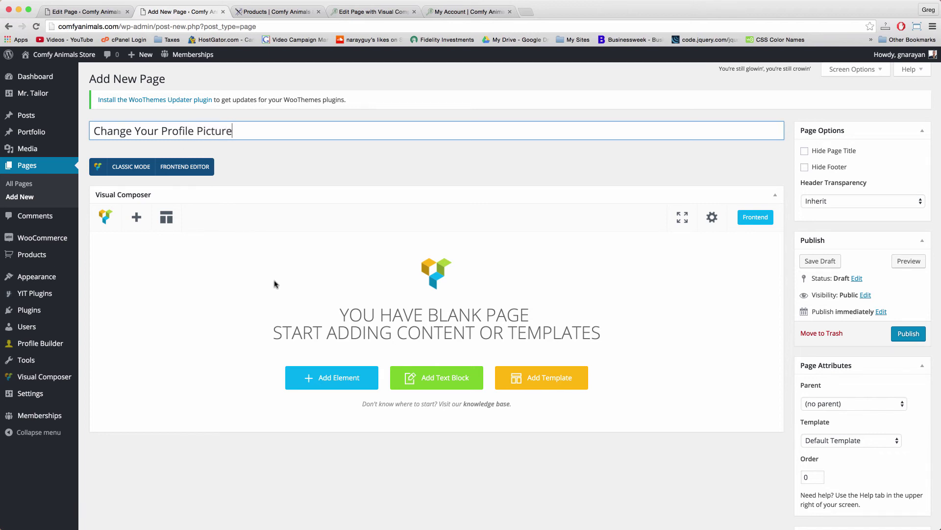
left_click(415, 385)
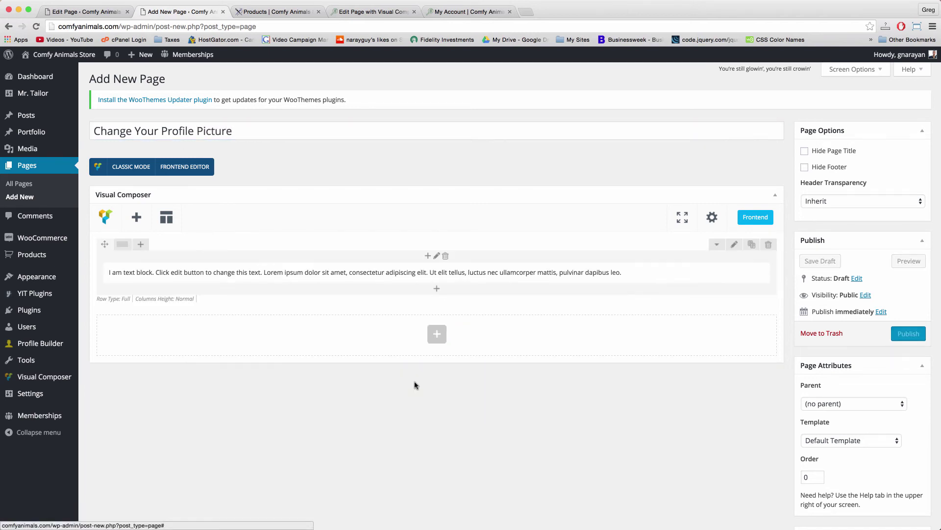
Swap the text block's placeholder for the [basic-user-avatars] shortcode, save it, and publish
left_click(442, 275)
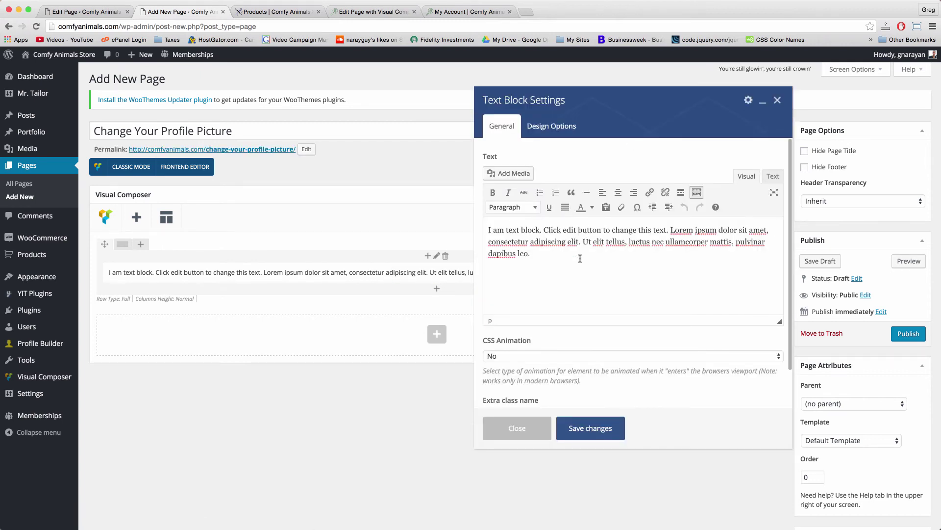
left_click_drag(533, 241, 491, 224)
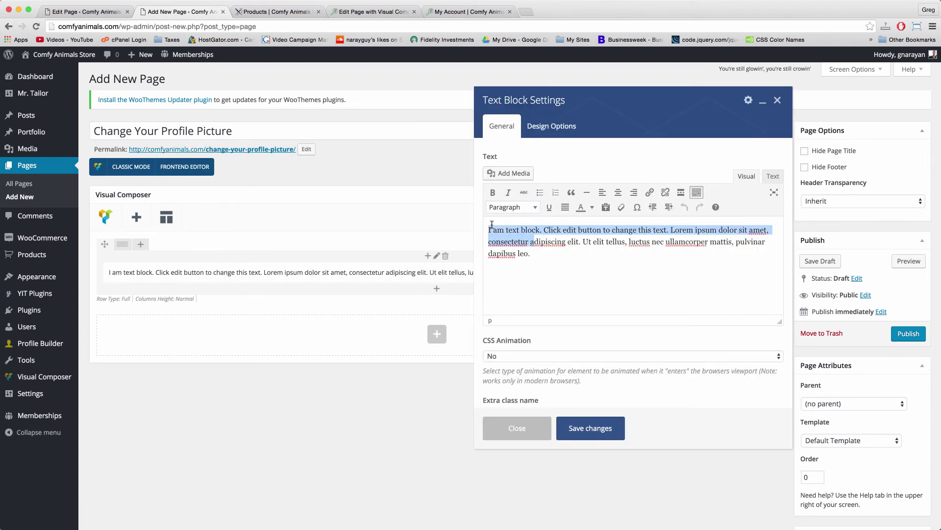
left_click(568, 262)
key("super+a")
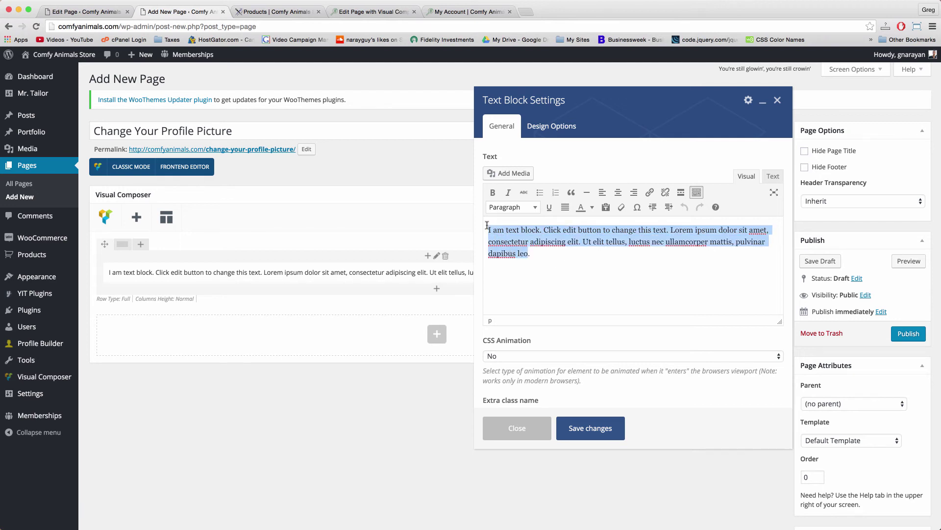
key("BackSpace")
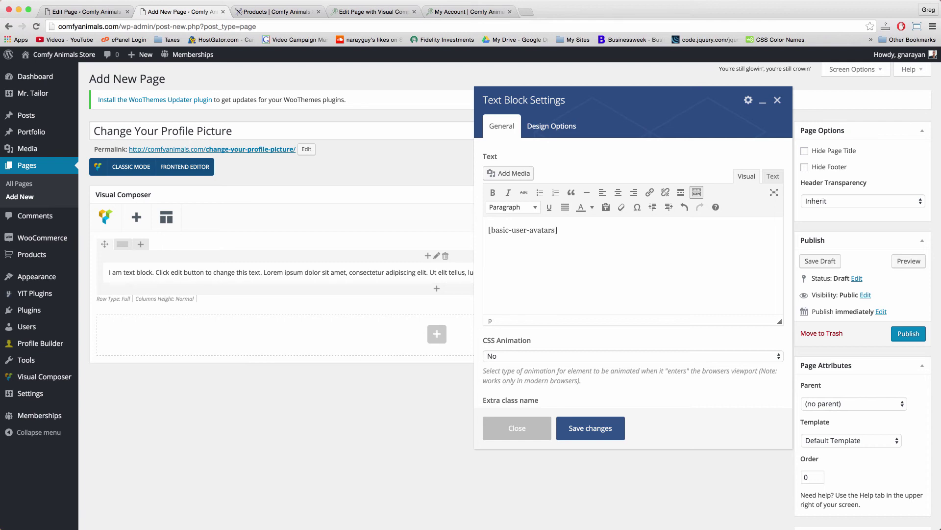
left_click(596, 422)
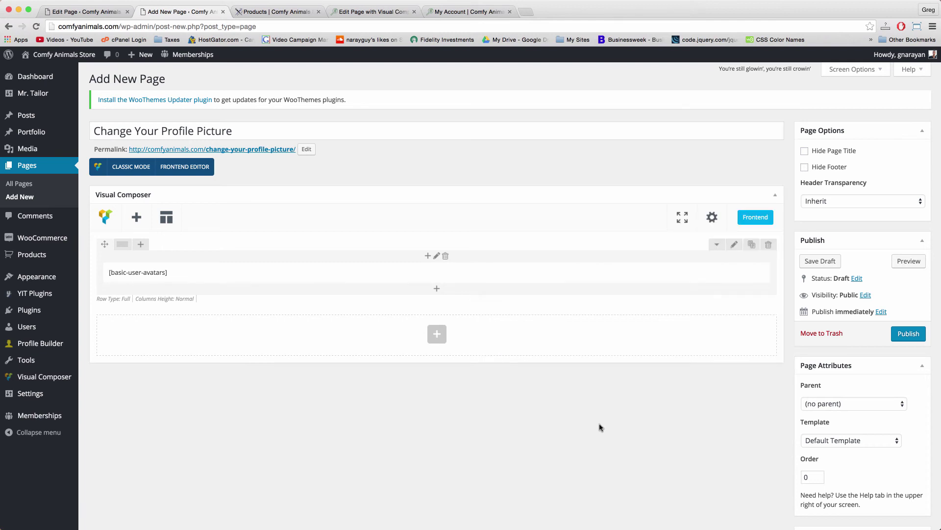
left_click(906, 334)
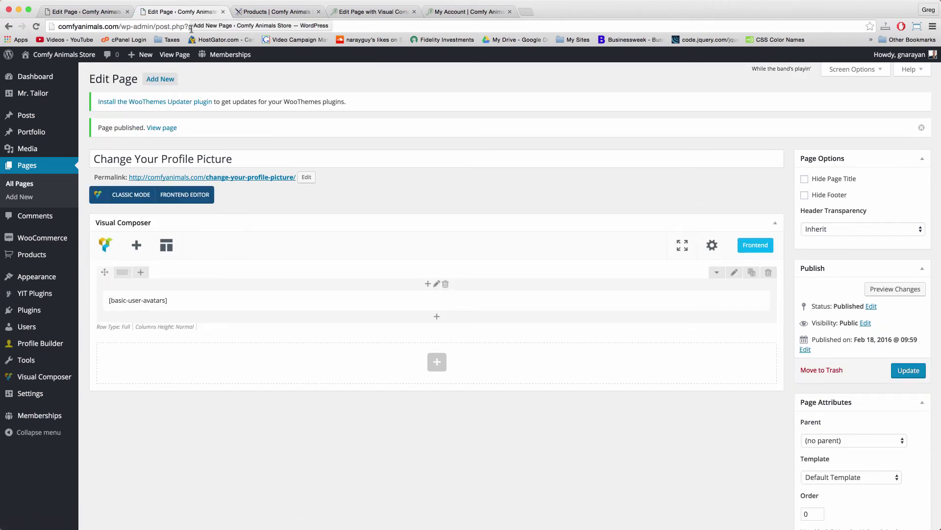
View the published page and test its avatar Choose File uploader, cancelling the file dialog
left_click(174, 55)
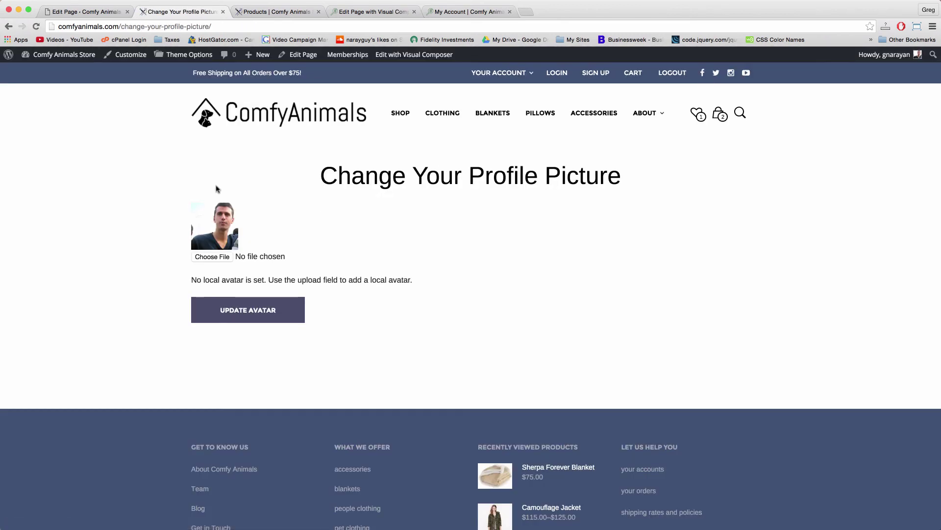
left_click(220, 259)
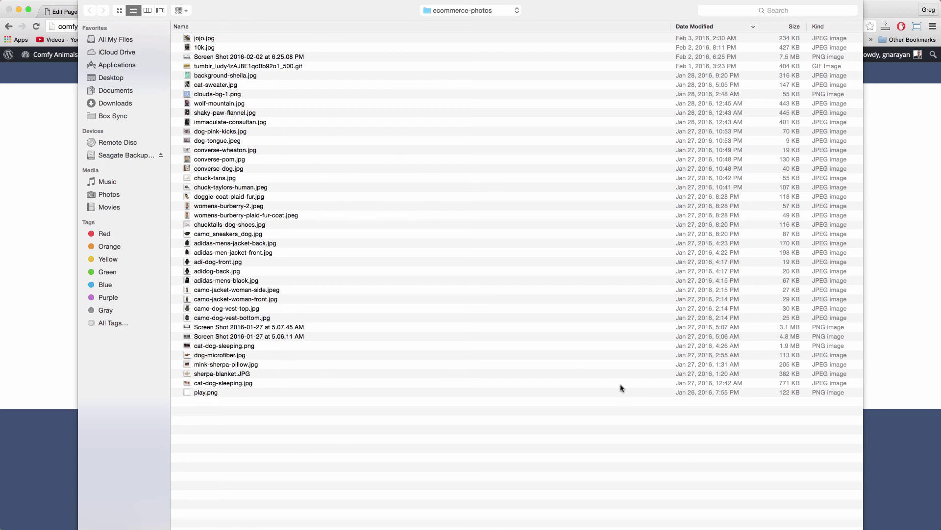
key("Escape")
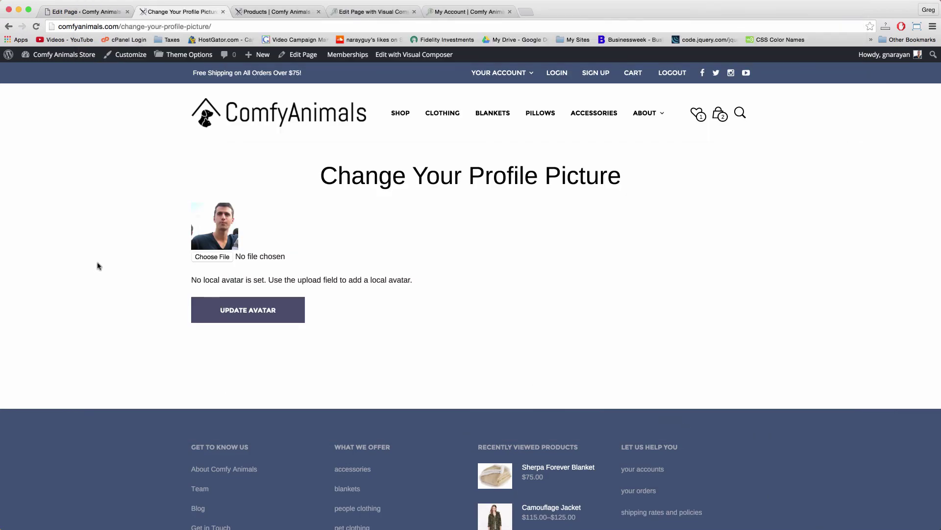
Copy the profile picture page's URL, then reopen the avatar and 'Upload photo' text block in the My Account editor
left_click(133, 28)
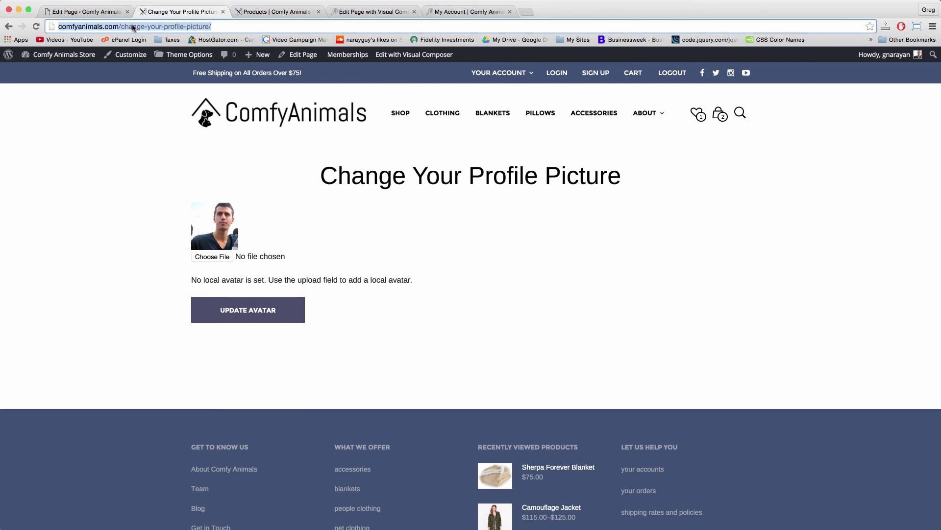
right_click(134, 28)
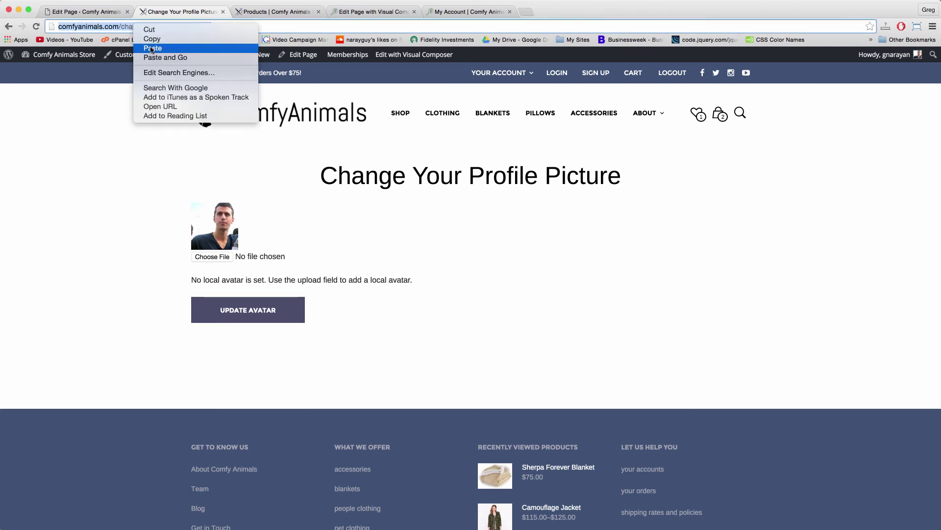
left_click(150, 38)
left_click(499, 72)
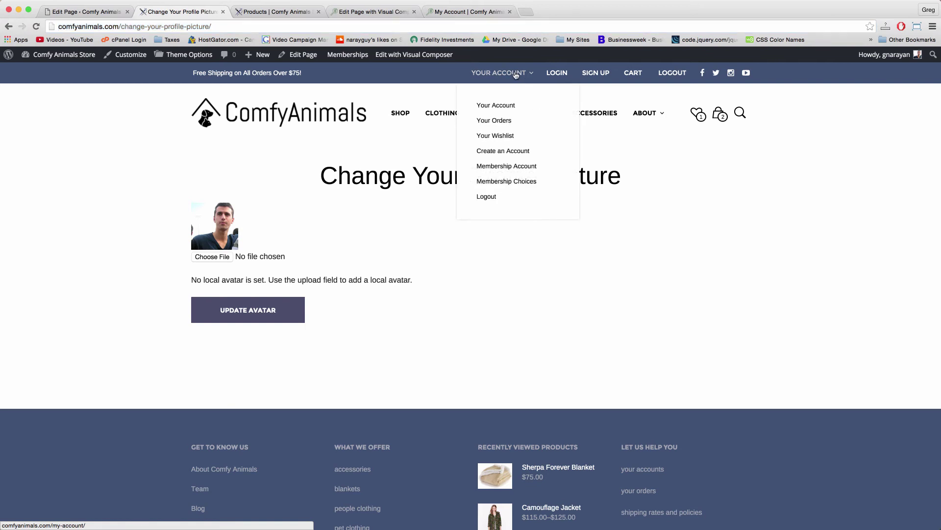
left_click(77, 13)
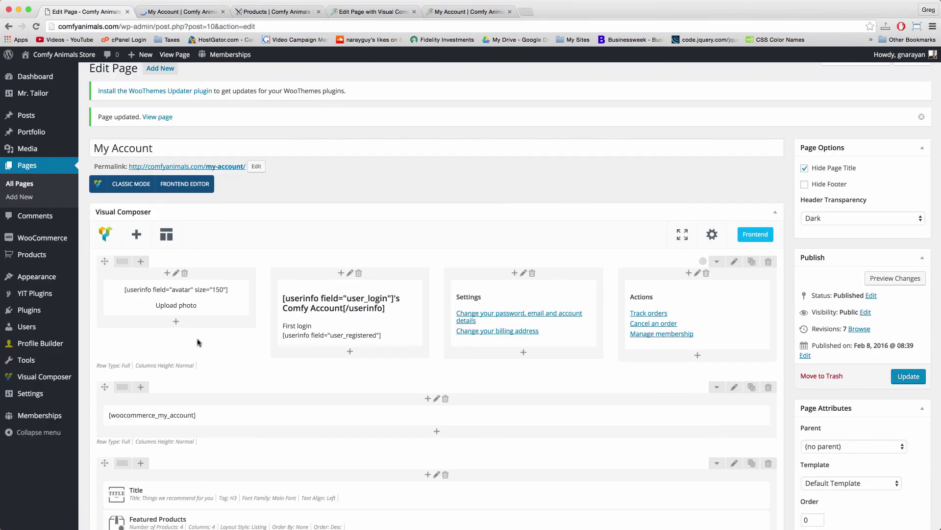
left_click(182, 299)
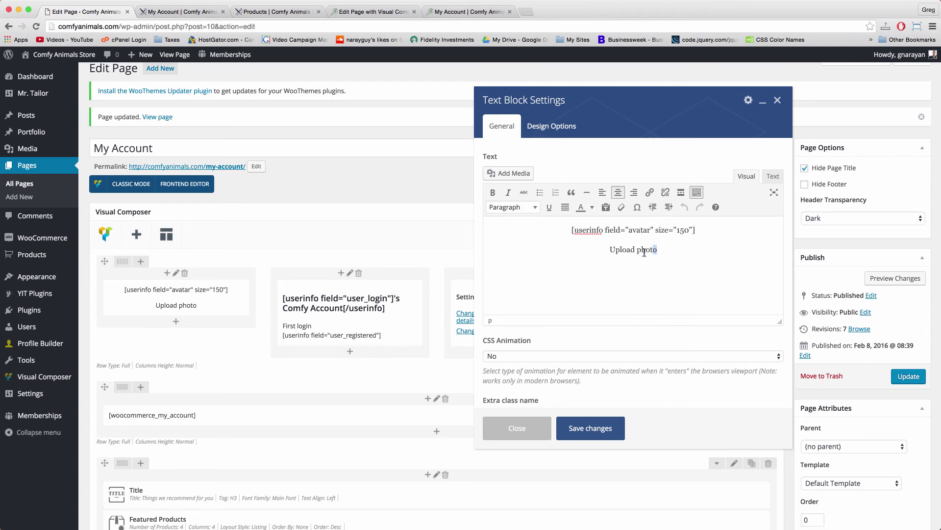
Link the 'Upload photo' text to the pasted profile picture page URL, save the block, and update My Account
left_click_drag(656, 250, 591, 251)
left_click(650, 193)
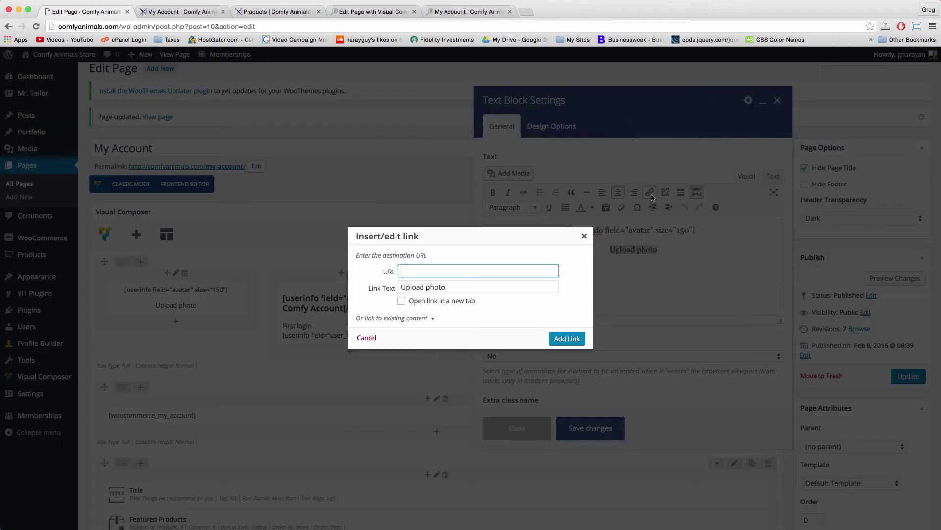
right_click(439, 270)
left_click(454, 316)
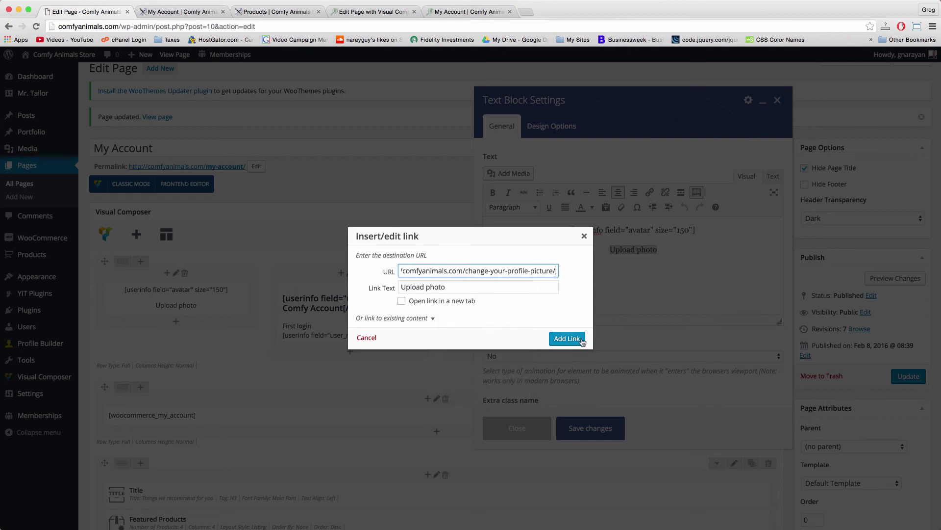
left_click(567, 339)
left_click(593, 425)
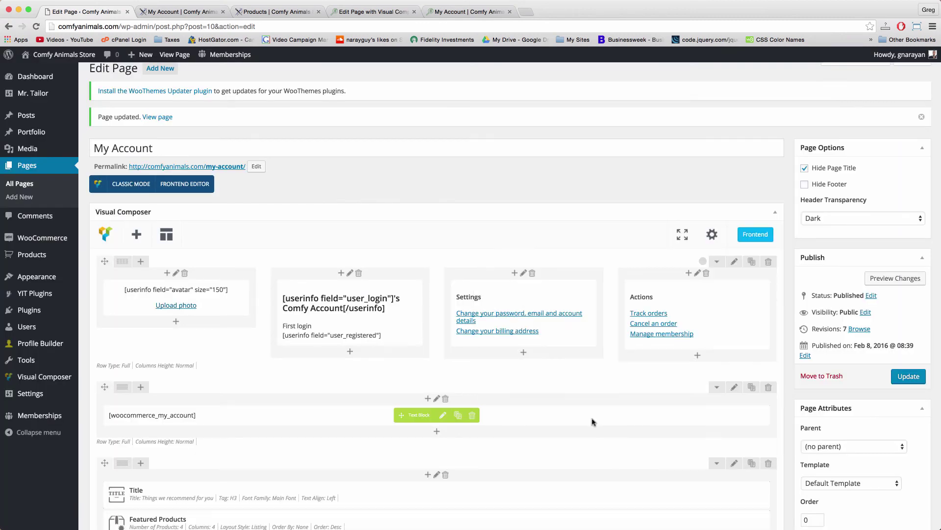
left_click(902, 377)
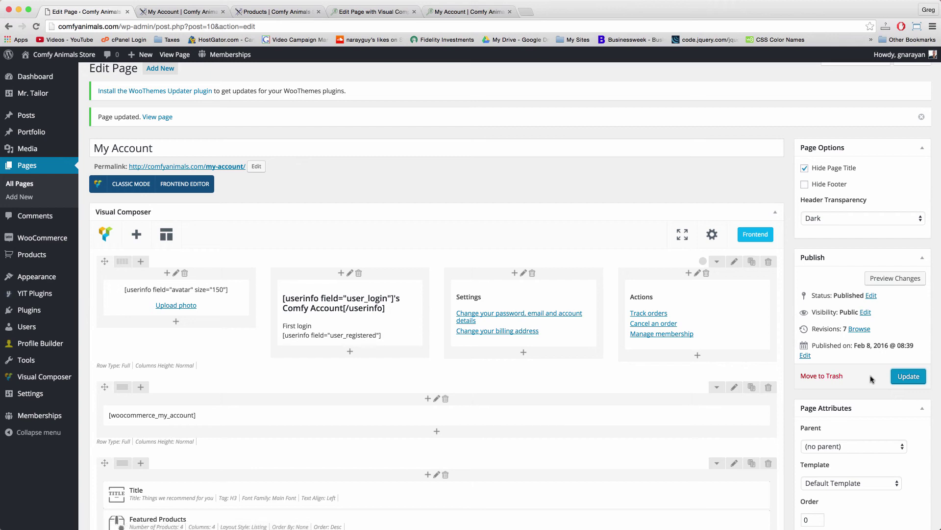
left_click(171, 14)
left_click(171, 26)
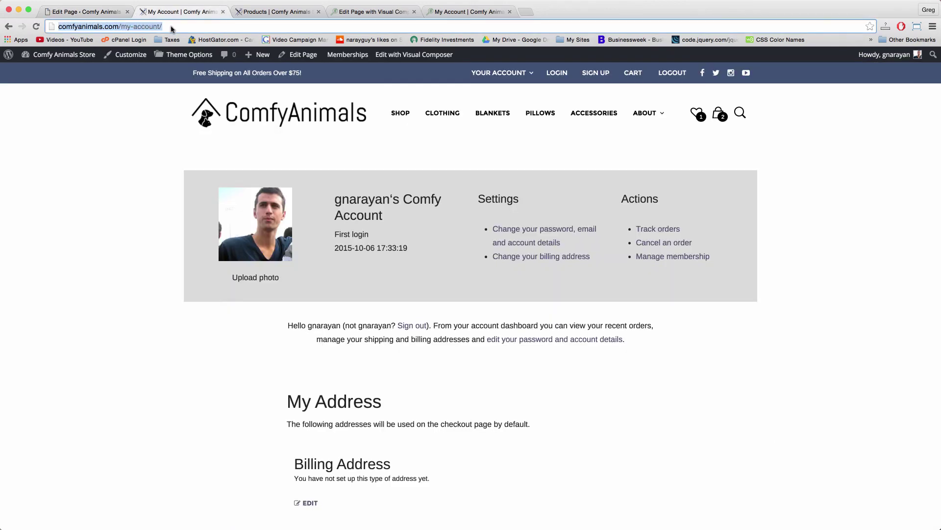
key("Return")
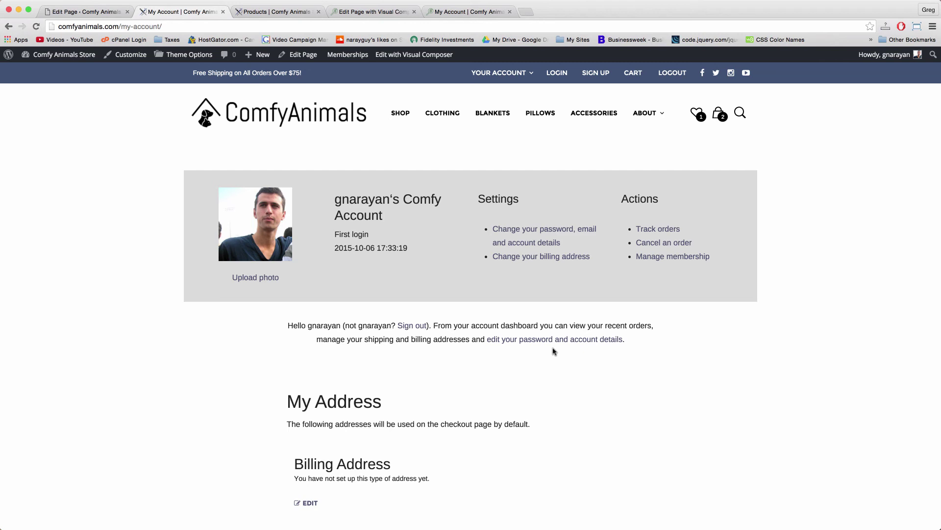
scroll(554, 351, "down", 8)
scroll(288, 227, "up", 5)
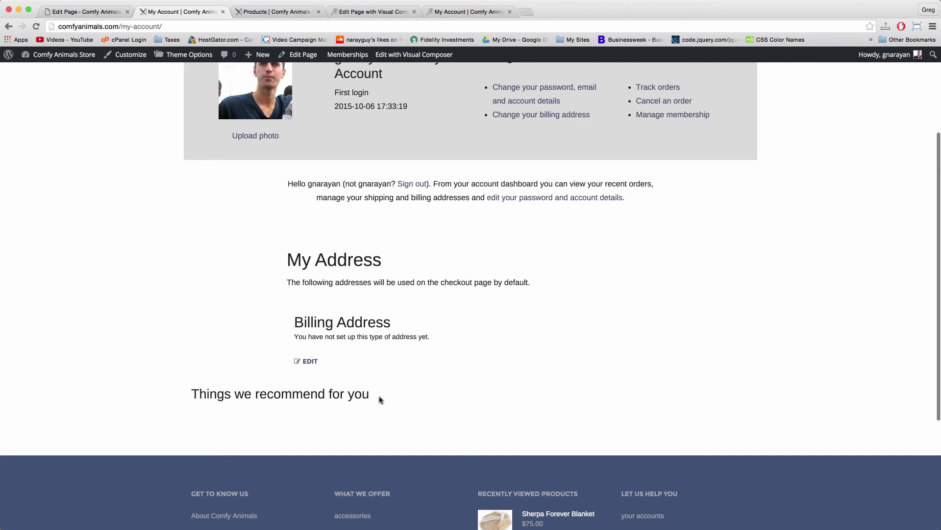
scroll(380, 397, "up", 5)
left_click(86, 11)
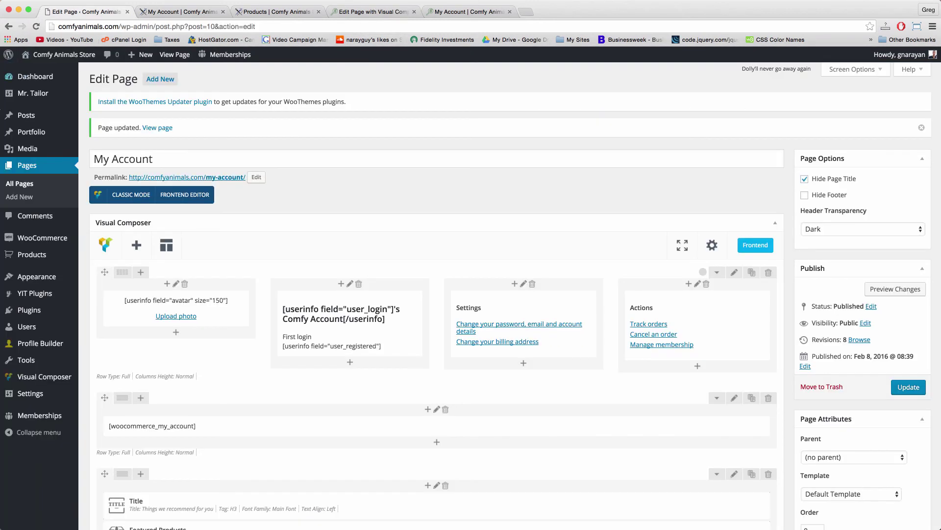
Tick Featured for Mink Pillow through Quick Edit on the Products list and update it
left_click(32, 255)
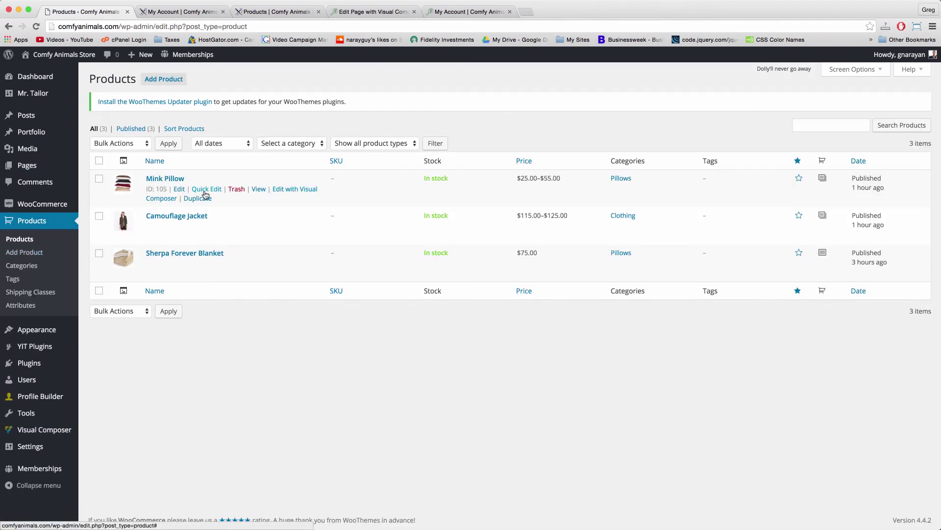
left_click(206, 190)
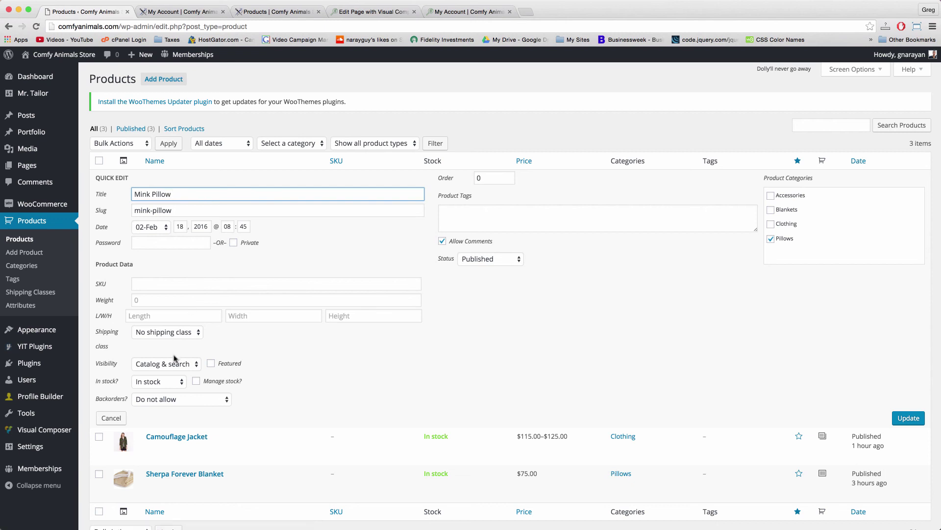
left_click(211, 364)
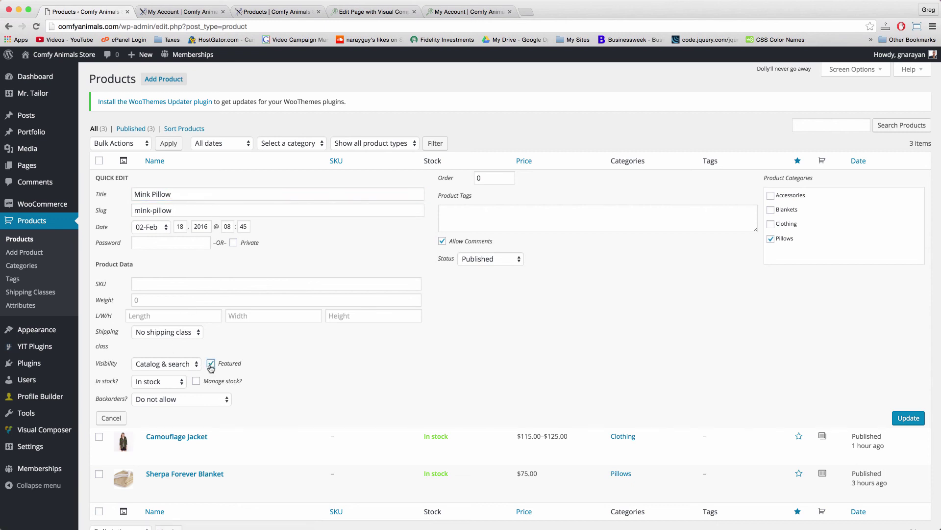
left_click(911, 418)
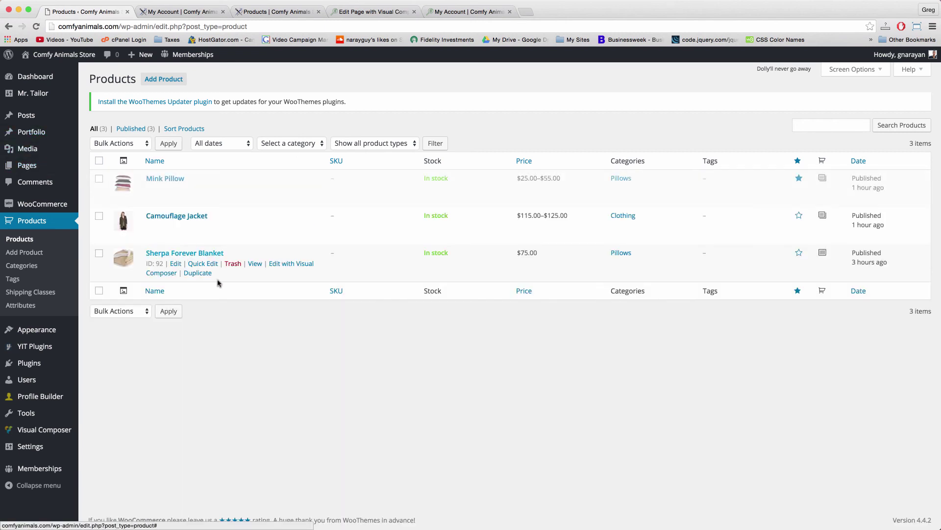
Reload the live My Account page in its browser tab
left_click(186, 12)
left_click(187, 27)
scroll(267, 203, "down", 6)
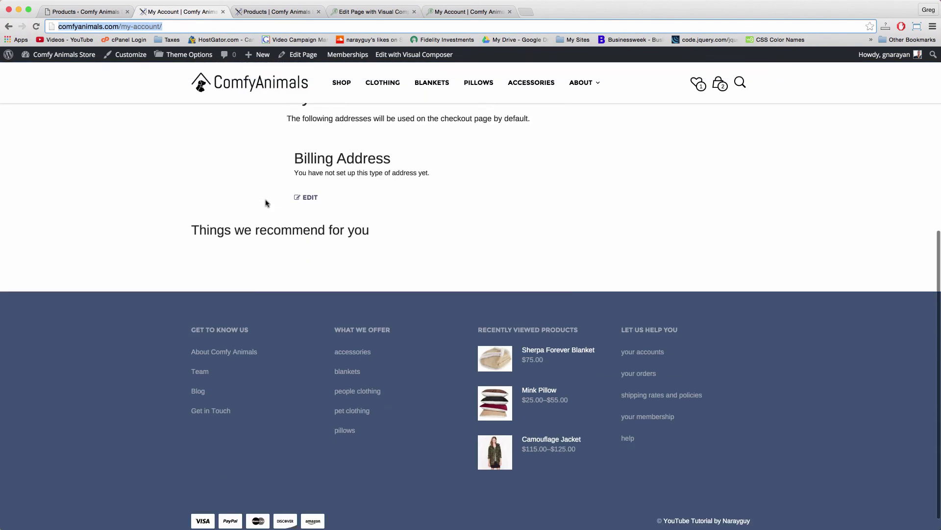
key("Return")
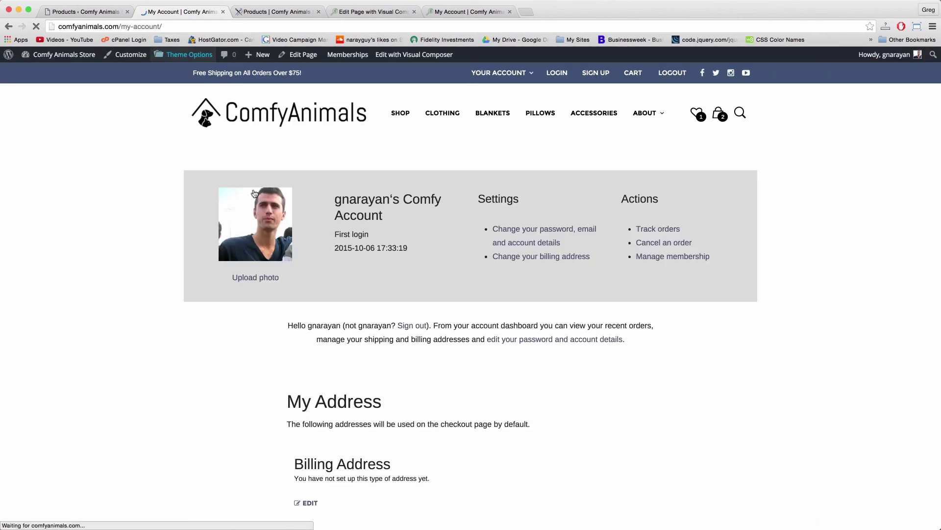
Scroll through the page, then return to the ComfyAnimals home page via the header logo
scroll(196, 210, "down", 5)
scroll(257, 271, "down", 3)
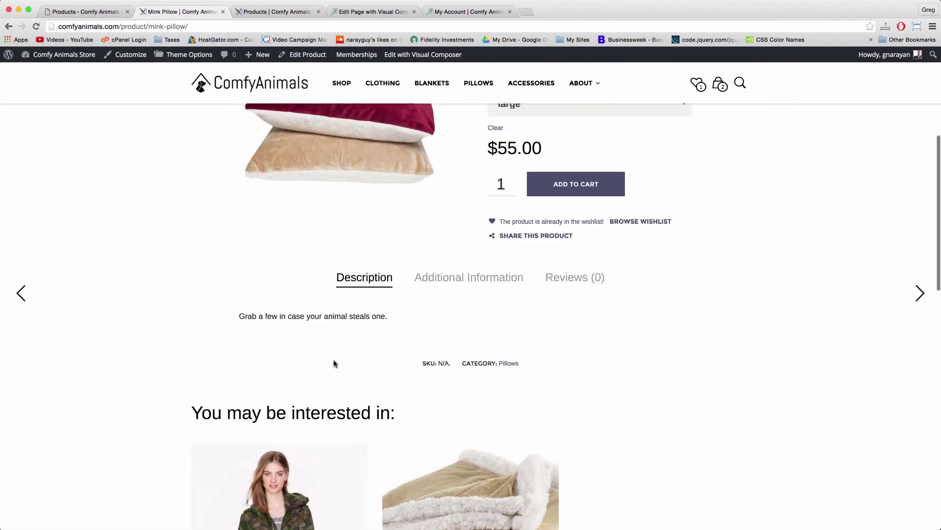
scroll(462, 310, "up", 6)
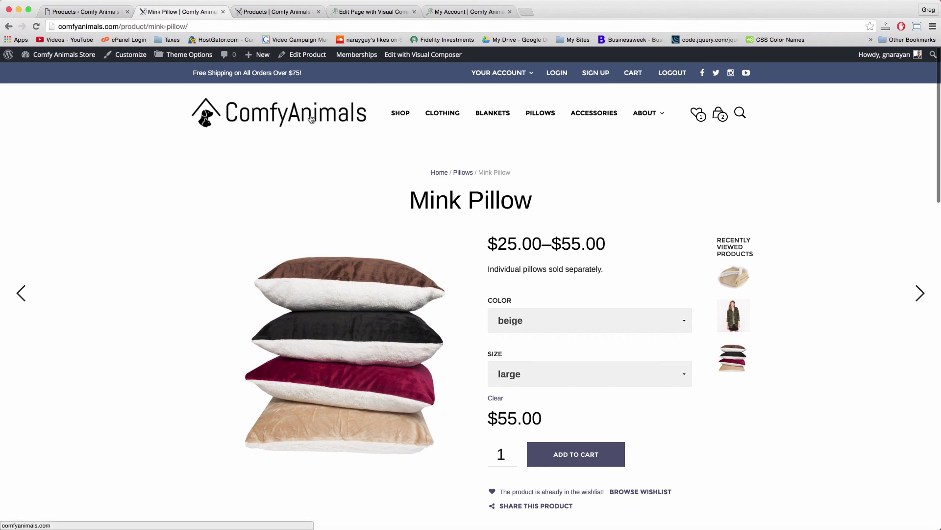
left_click(333, 117)
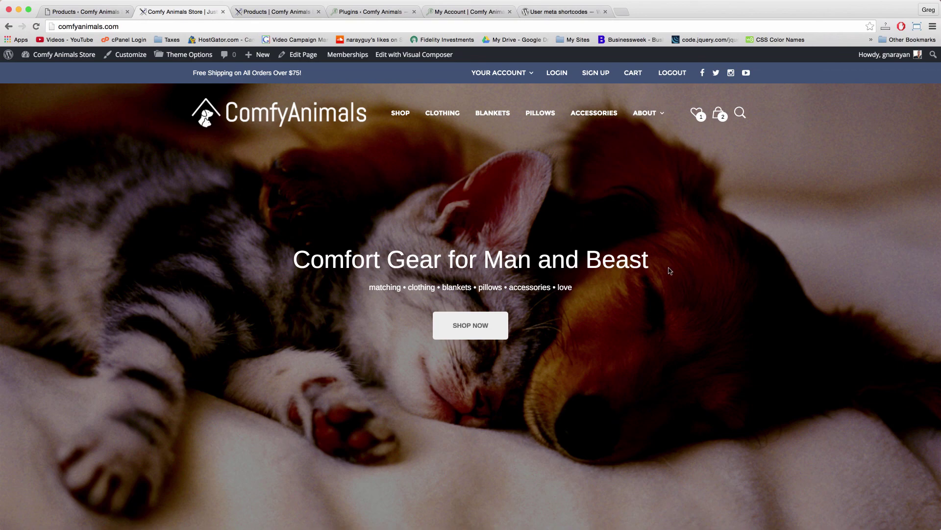
Open the Shop page listing all products
scroll(420, 230, "down", 15)
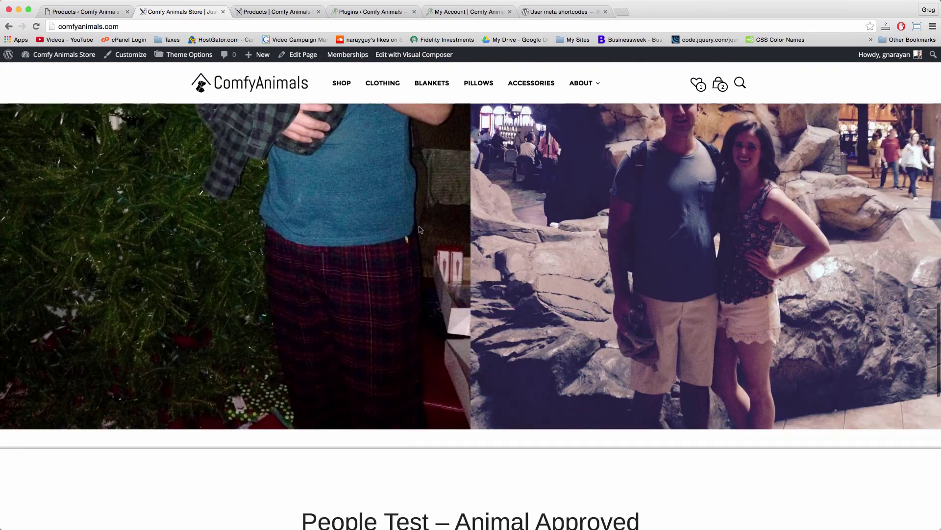
scroll(419, 230, "up", 15)
left_click(401, 113)
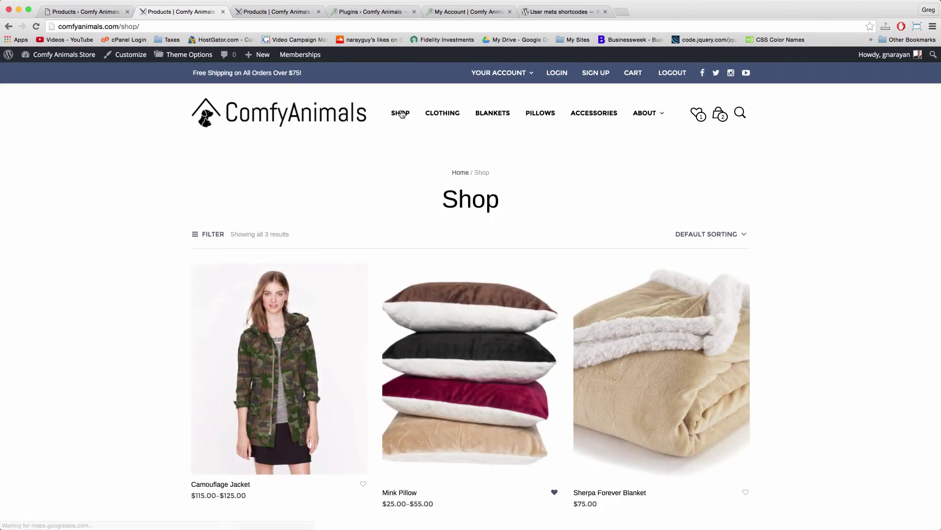
Look over the My Account page, then switch to the User meta shortcodes plugin page
mouse_move(504, 80)
scroll(357, 267, "down", 10)
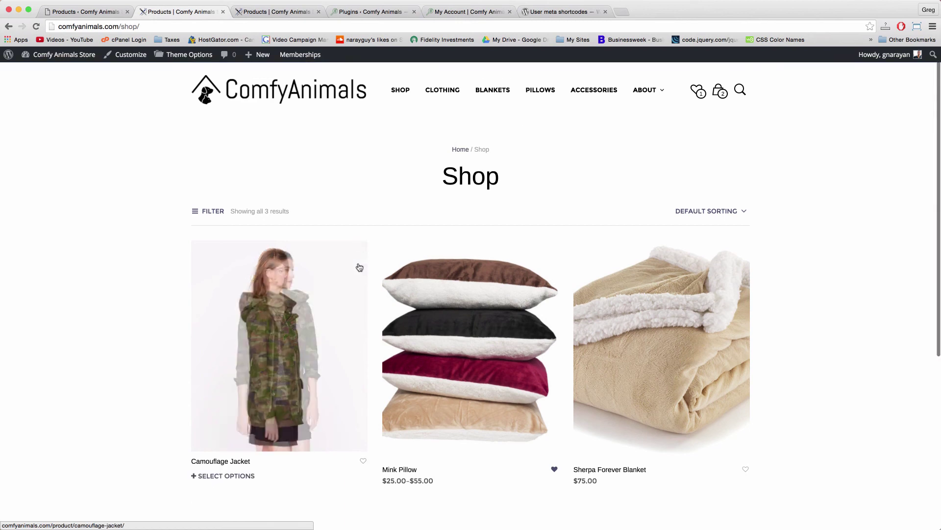
scroll(357, 265, "up", 10)
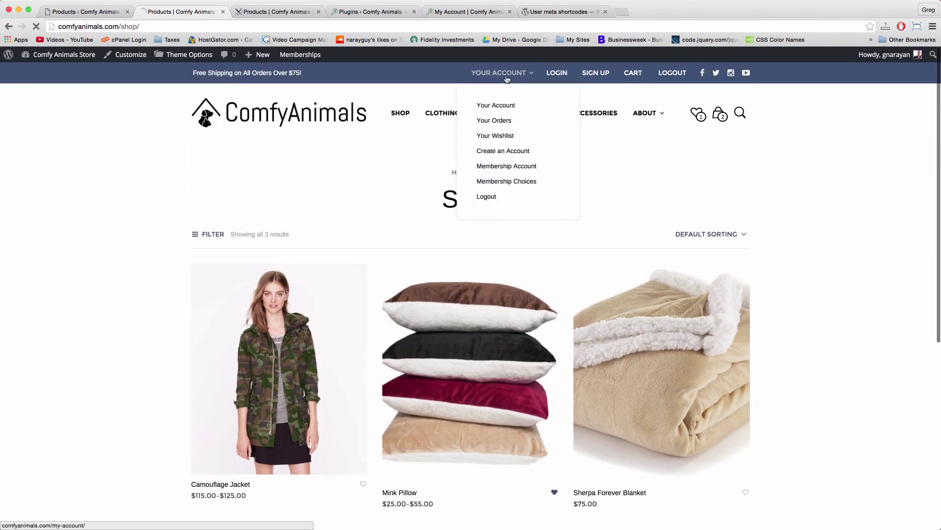
left_click(506, 79)
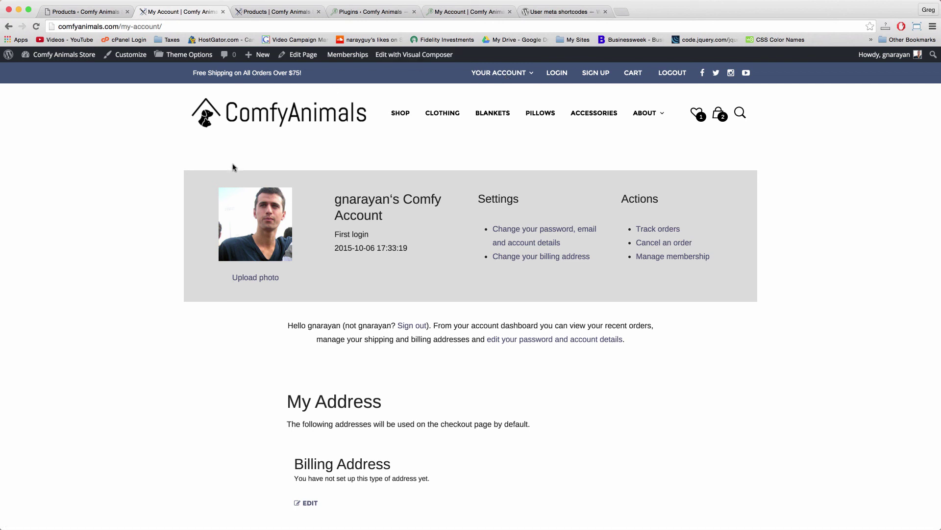
scroll(174, 334, "down", 10)
scroll(173, 336, "up", 10)
left_click(578, 12)
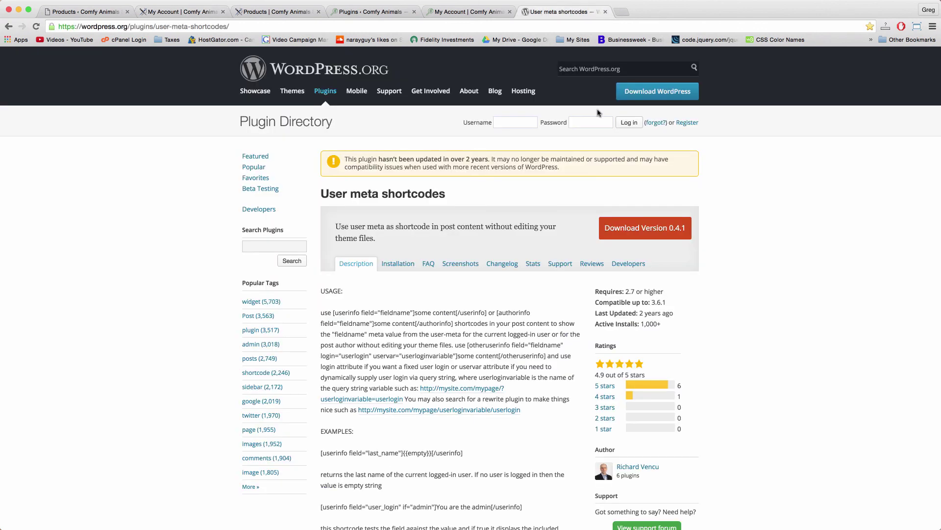
scroll(693, 310, "down", 2)
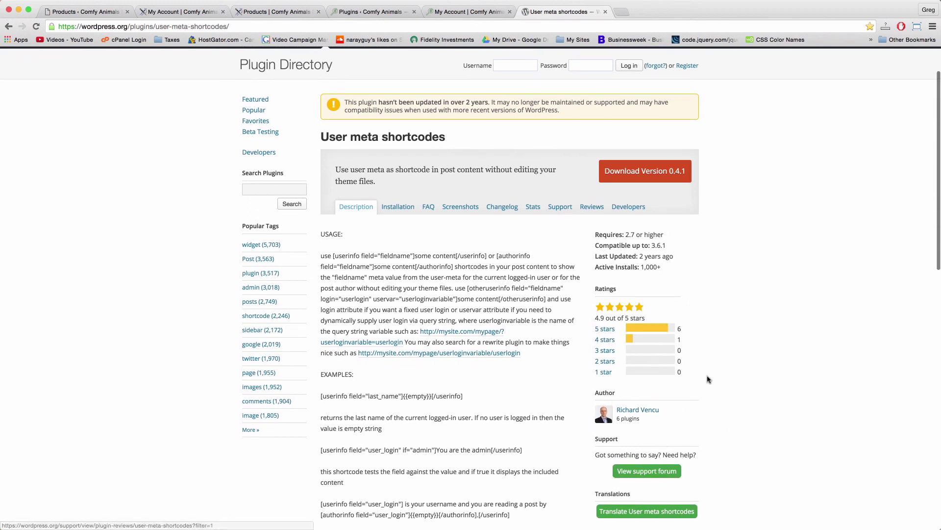
scroll(707, 379, "up", 3)
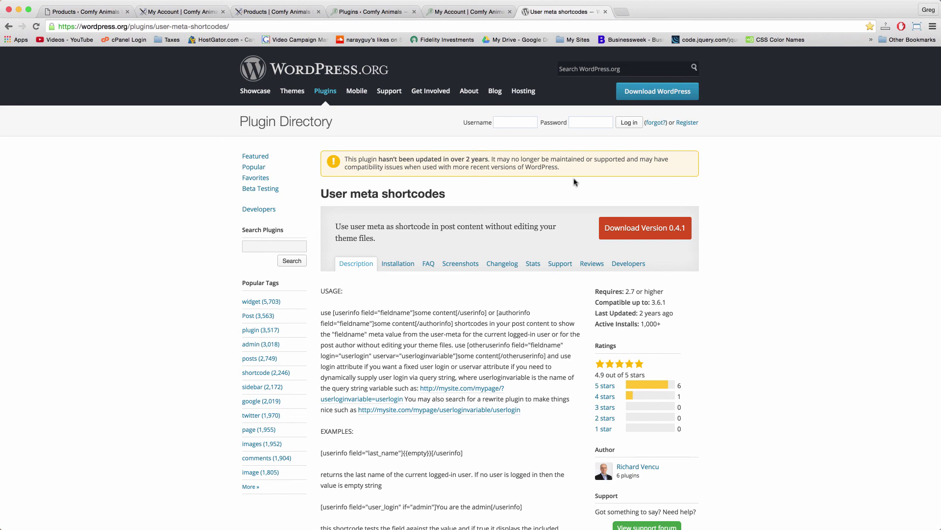
scroll(365, 319, "down", 5)
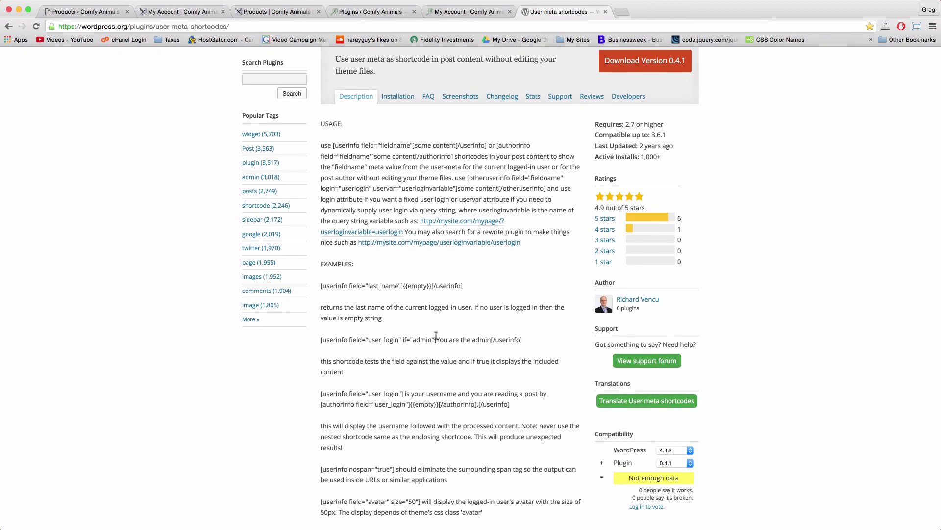
scroll(436, 335, "down", 8)
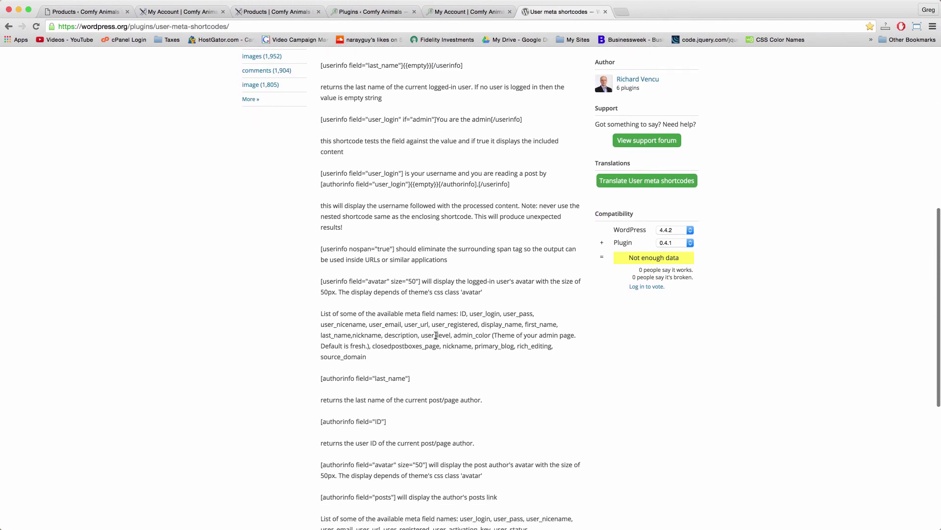
scroll(436, 336, "down", 9)
scroll(436, 336, "up", 20)
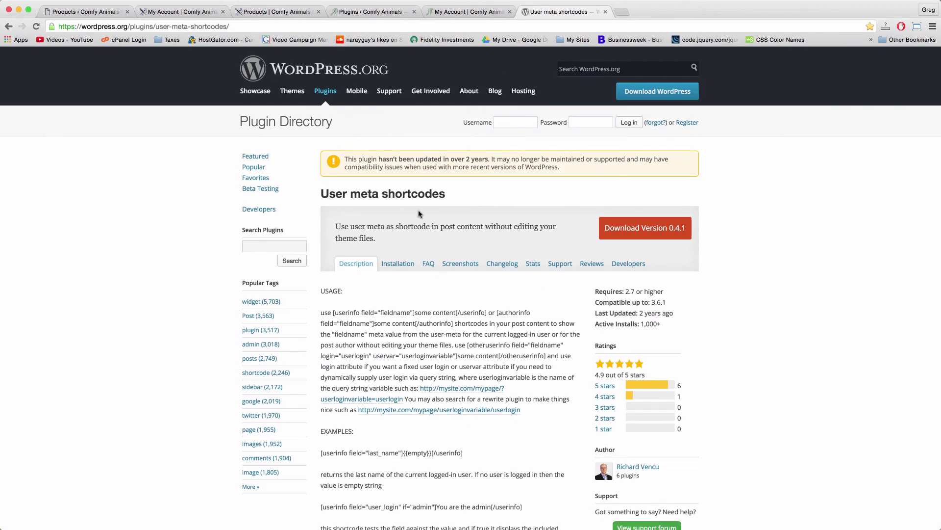
scroll(532, 206, "down", 4)
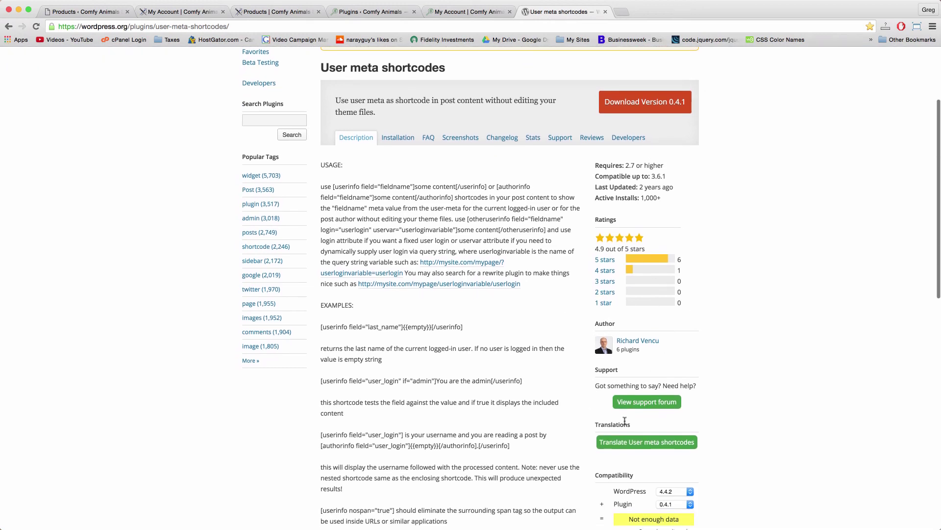
scroll(625, 420, "up", 4)
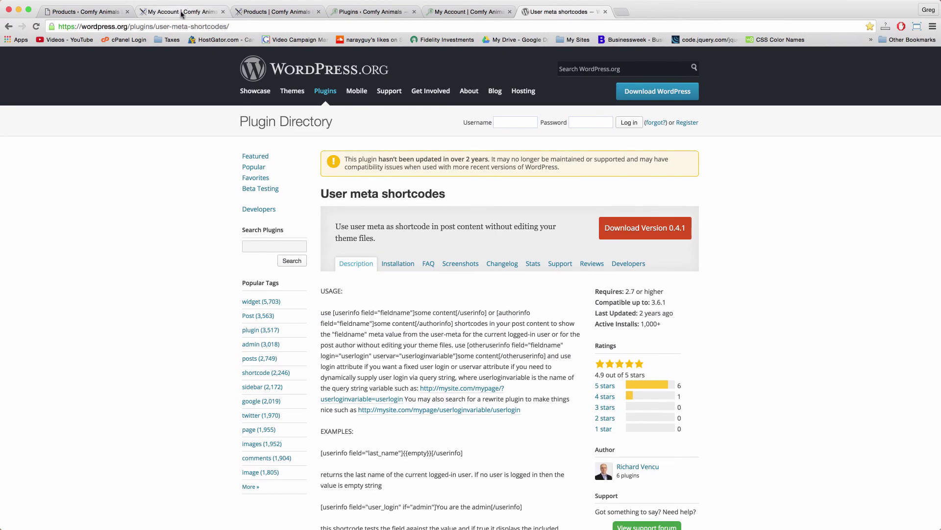
left_click(182, 12)
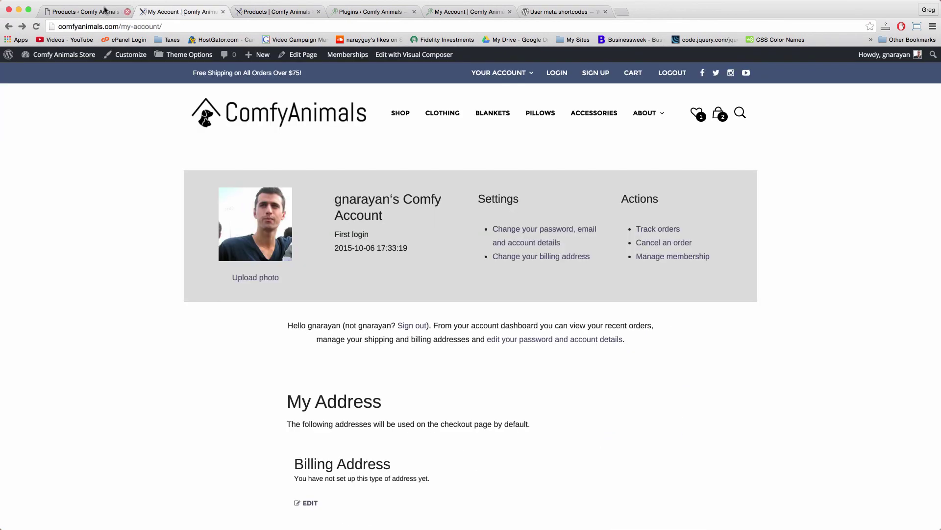
Go from the site's admin dashboard to the Installed Plugins list
left_click(68, 55)
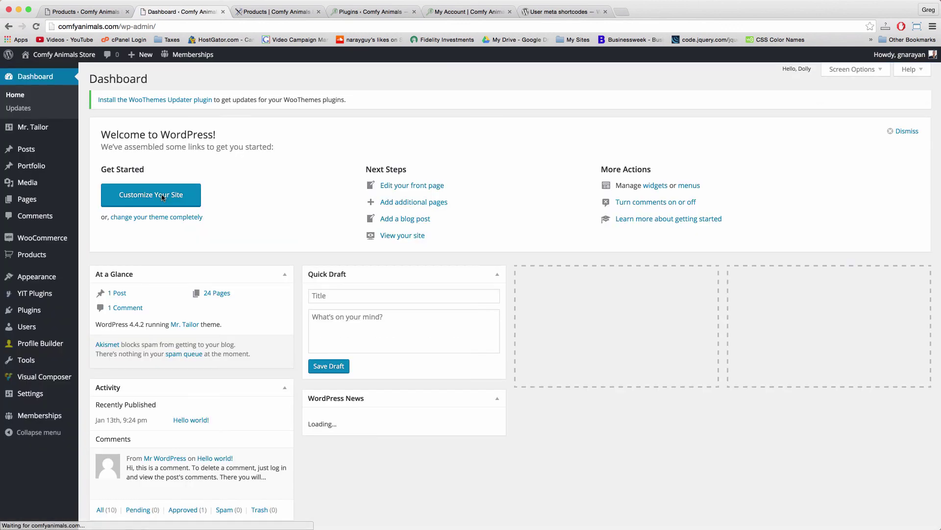
mouse_move(47, 278)
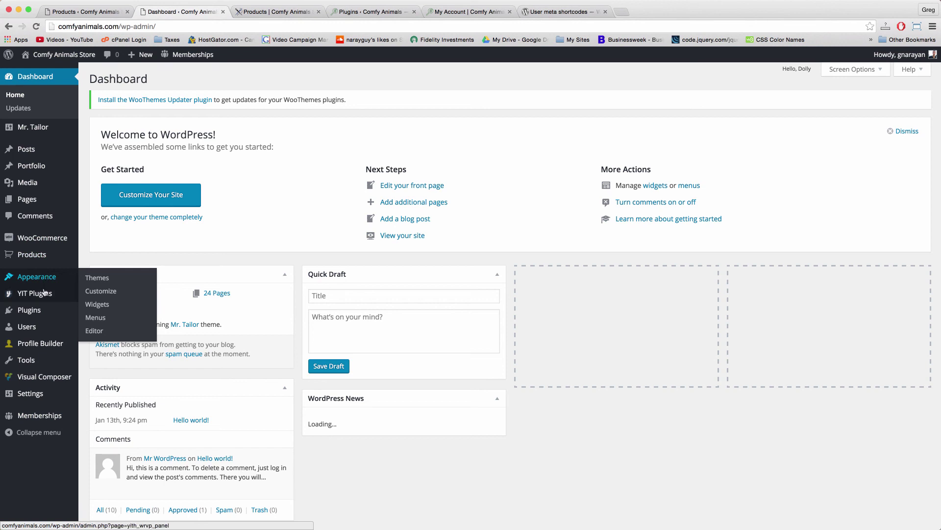
left_click(44, 309)
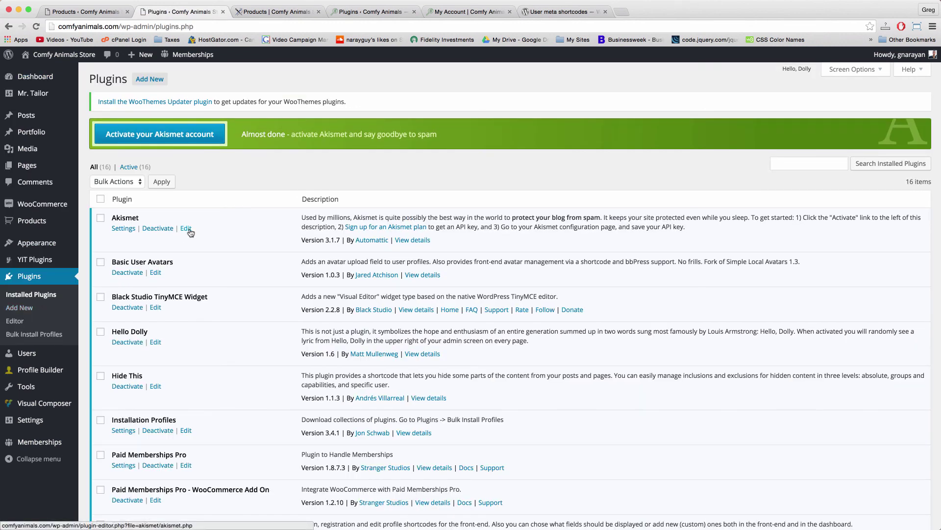
Scroll the active plugins to locate User meta shortcodes, briefly selecting its name
scroll(308, 257, "down", 1)
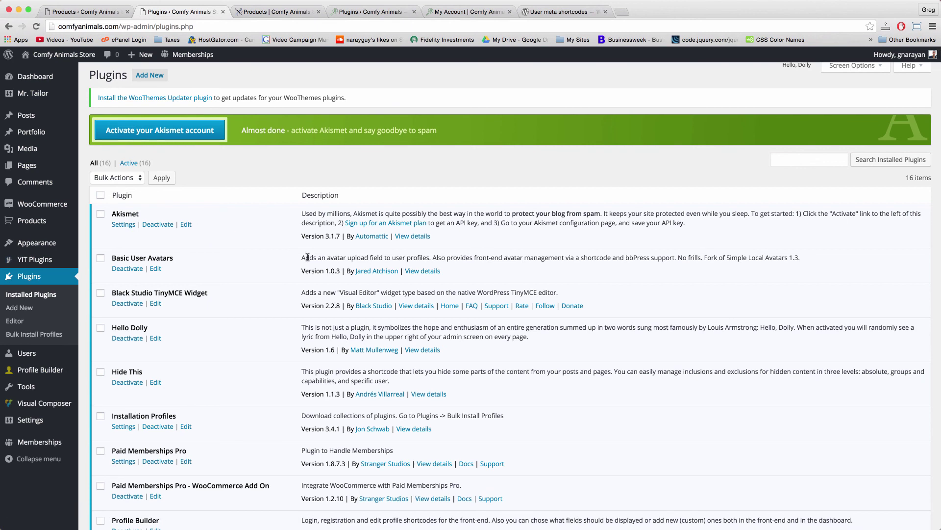
scroll(307, 257, "down", 5)
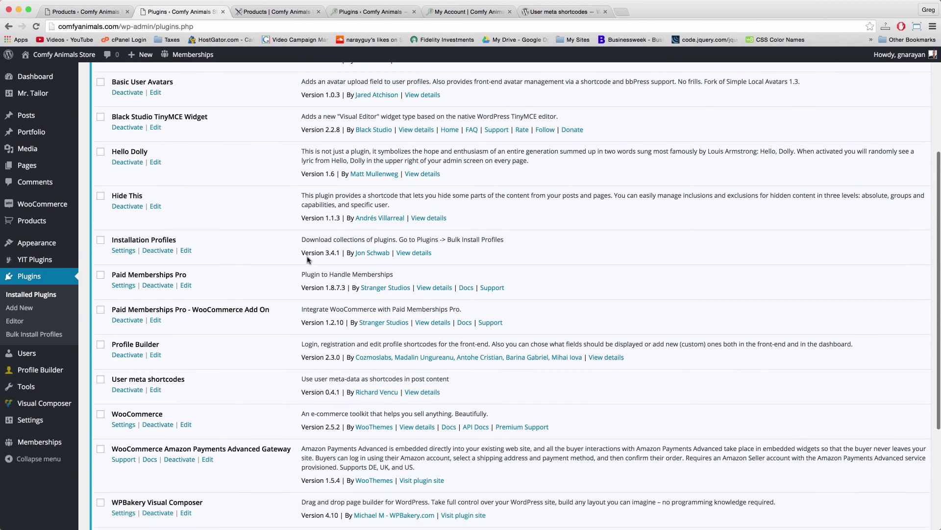
scroll(307, 258, "down", 5)
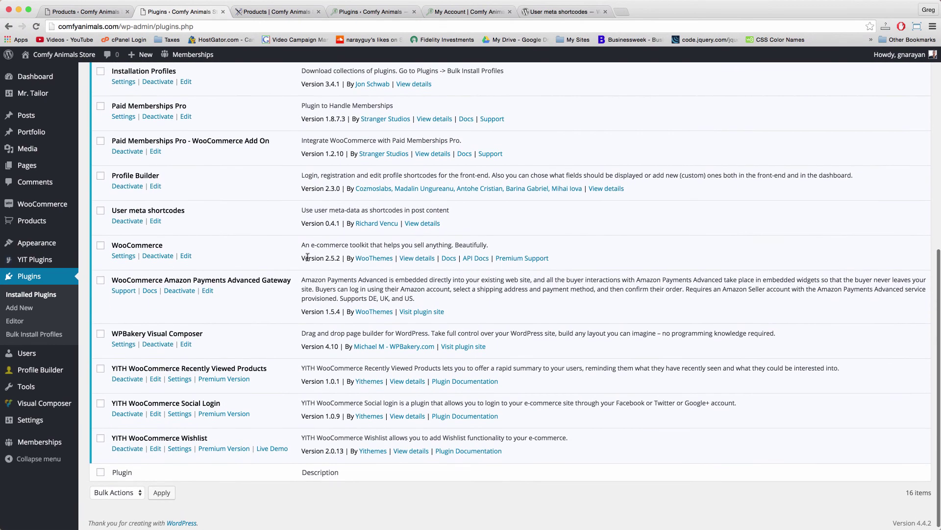
scroll(307, 257, "up", 1)
scroll(307, 259, "down", 1)
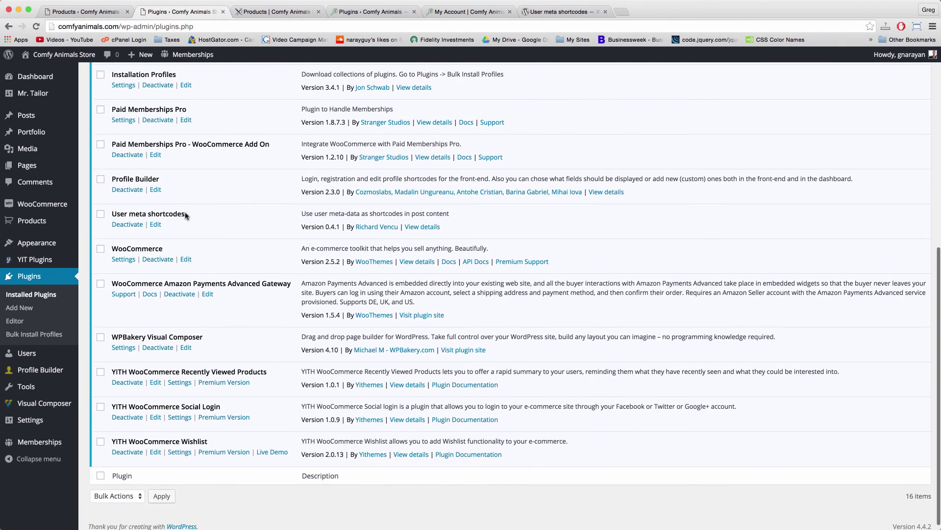
left_click_drag(185, 214, 116, 211)
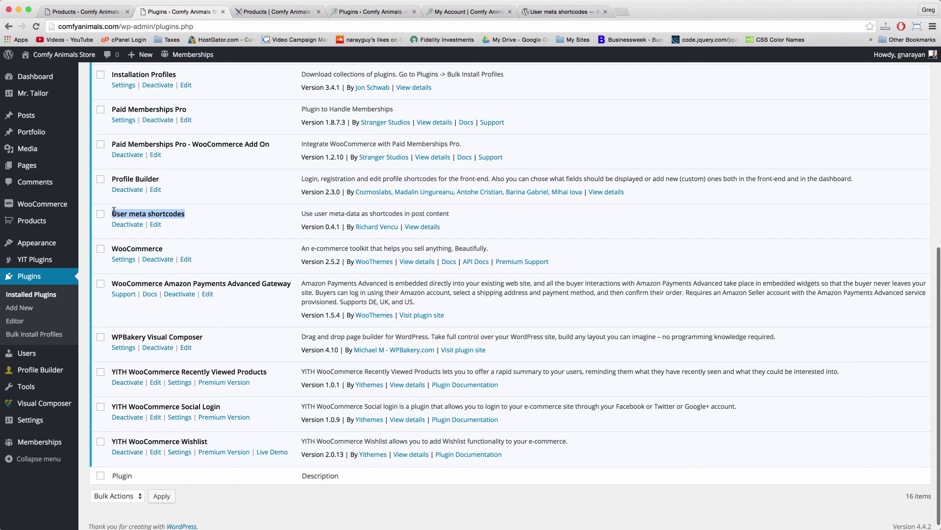
left_click(192, 215)
scroll(191, 215, "up", 15)
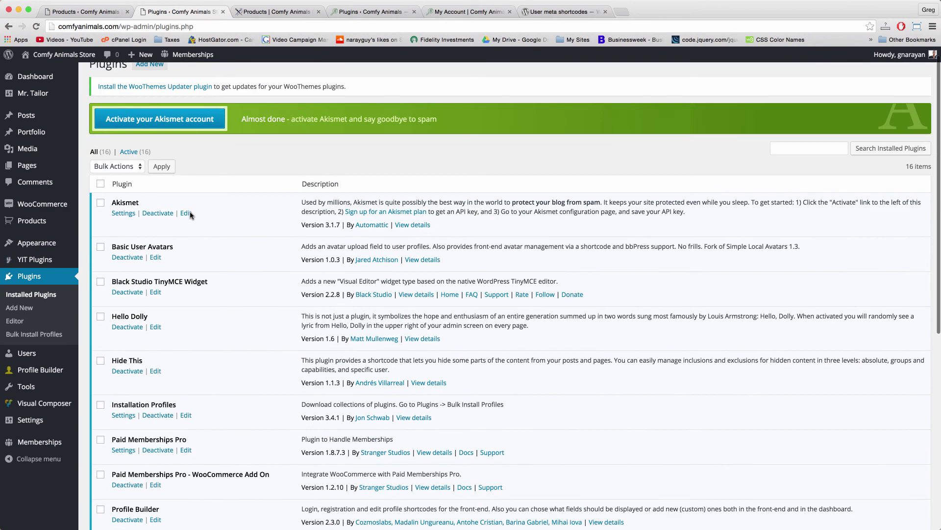